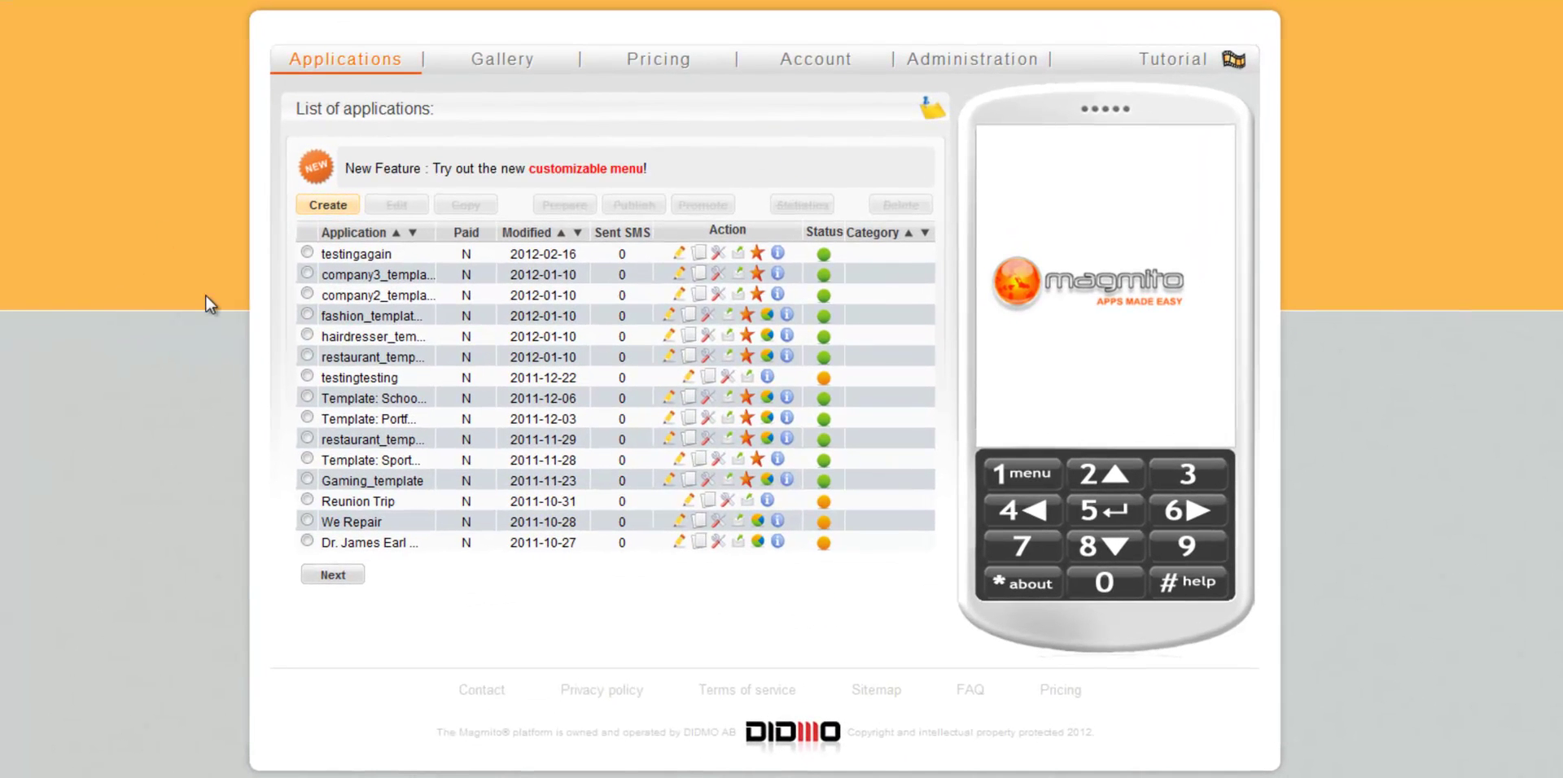
Load the hairdresser app into the preview, check its statistics, and open then dismiss Feedback.
click(788, 337)
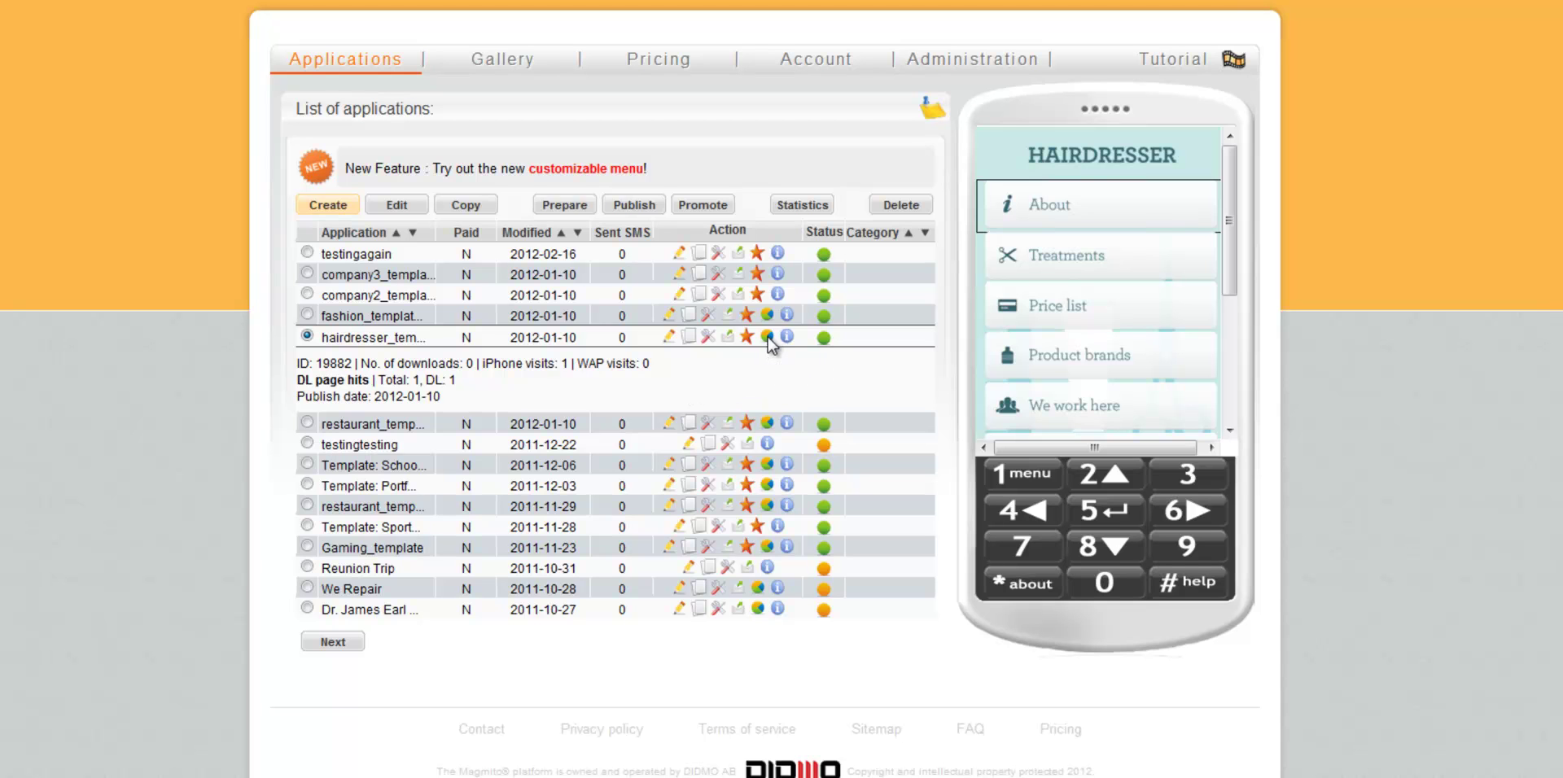
click(727, 335)
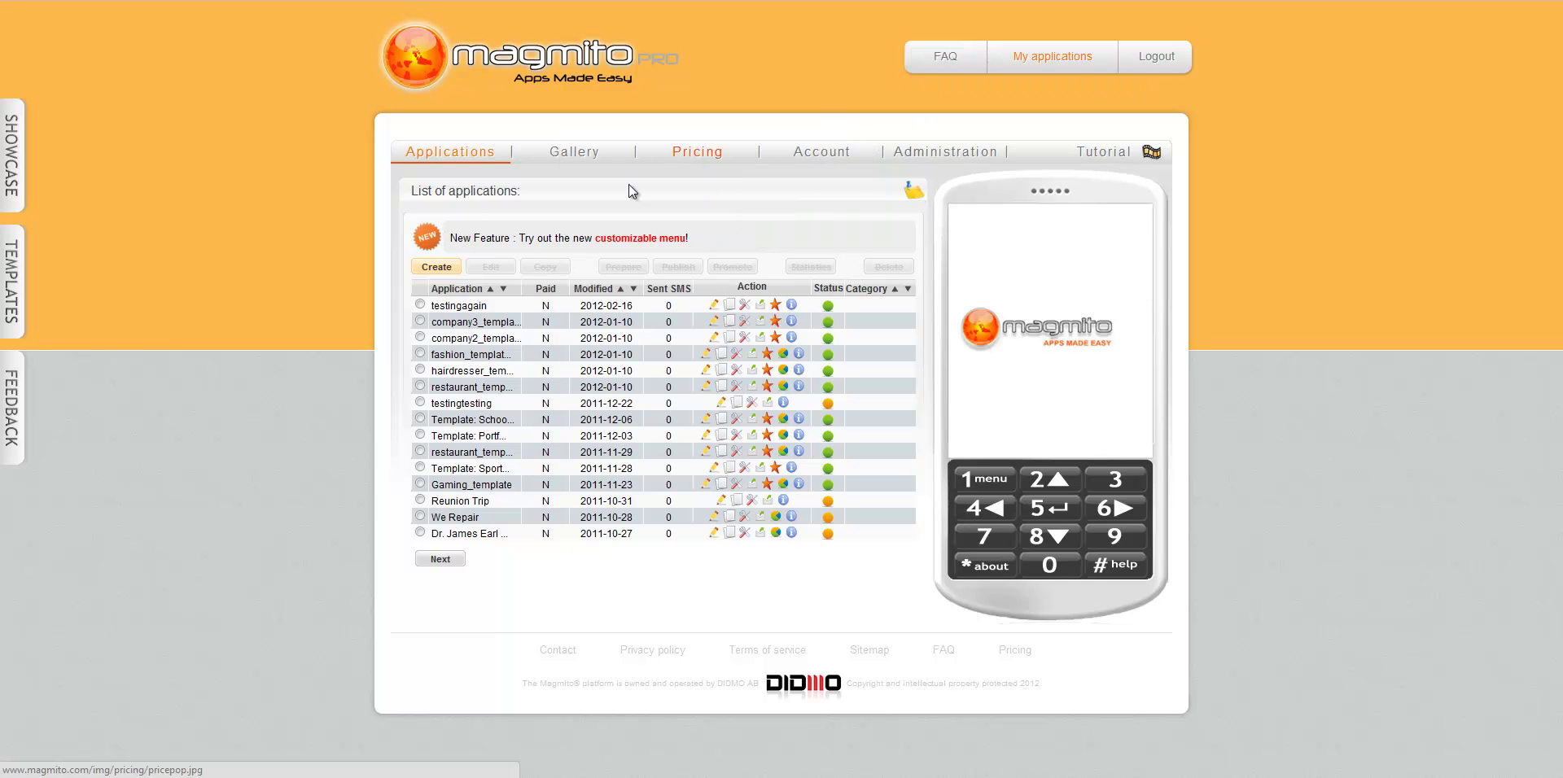
click(12, 407)
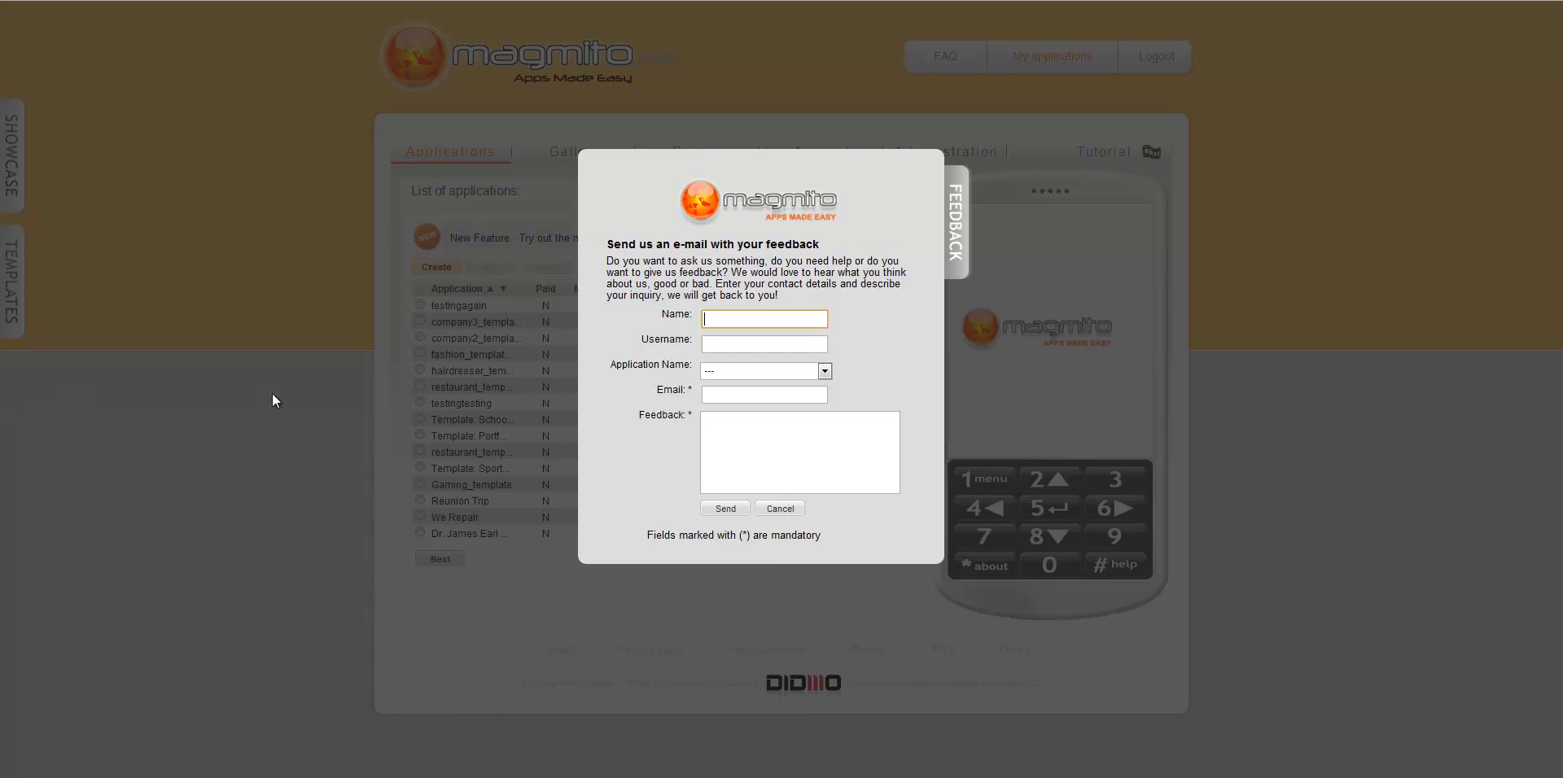
click(779, 509)
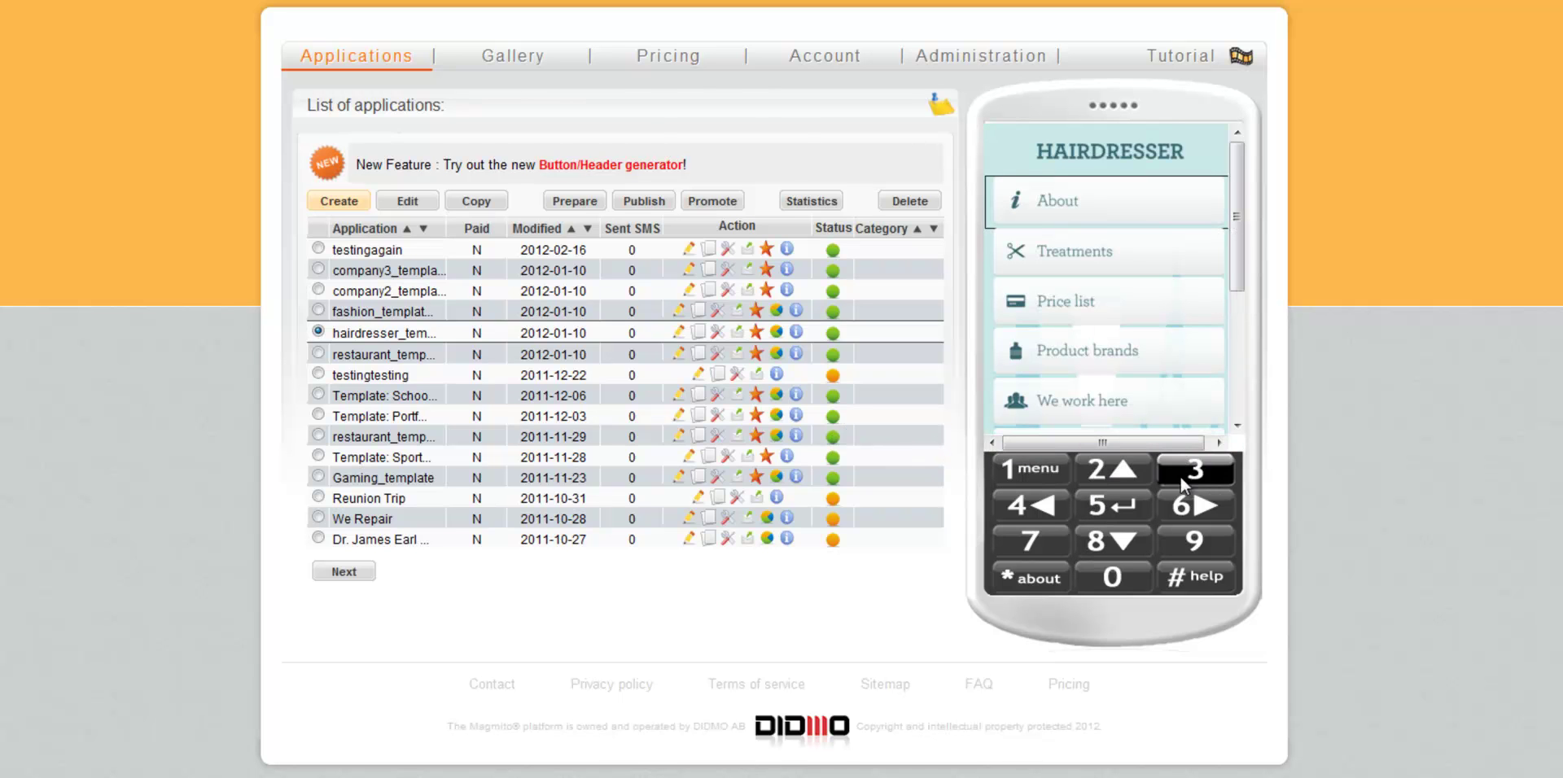
Open the hairdresser app's About page in the phone preview, then return to its main menu.
mouse_move(1239, 256)
mouse_down()
mouse_move(1244, 350)
mouse_move(1247, 250)
mouse_up()
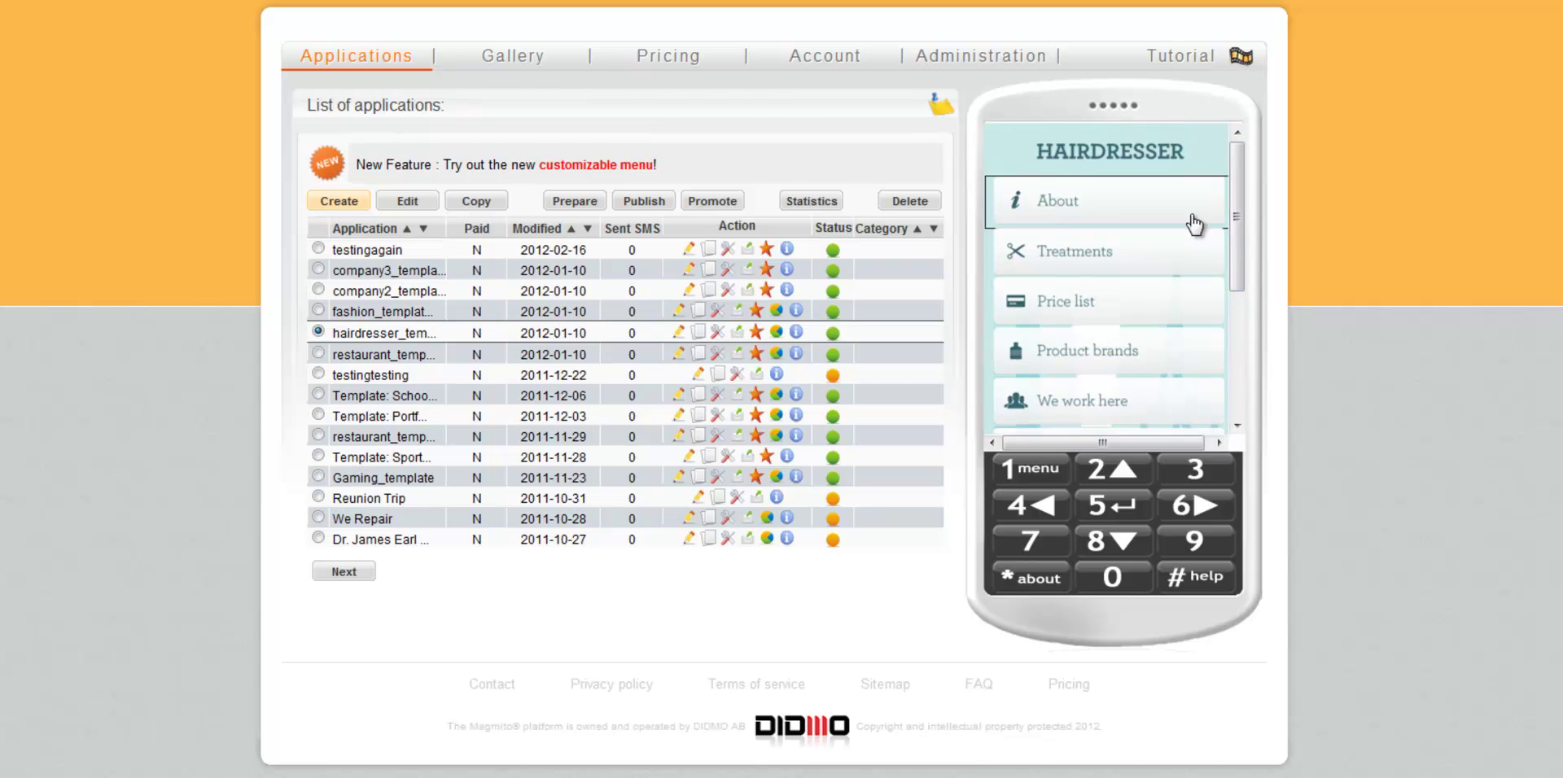
click(1225, 203)
scroll(1230, 236, down, 1)
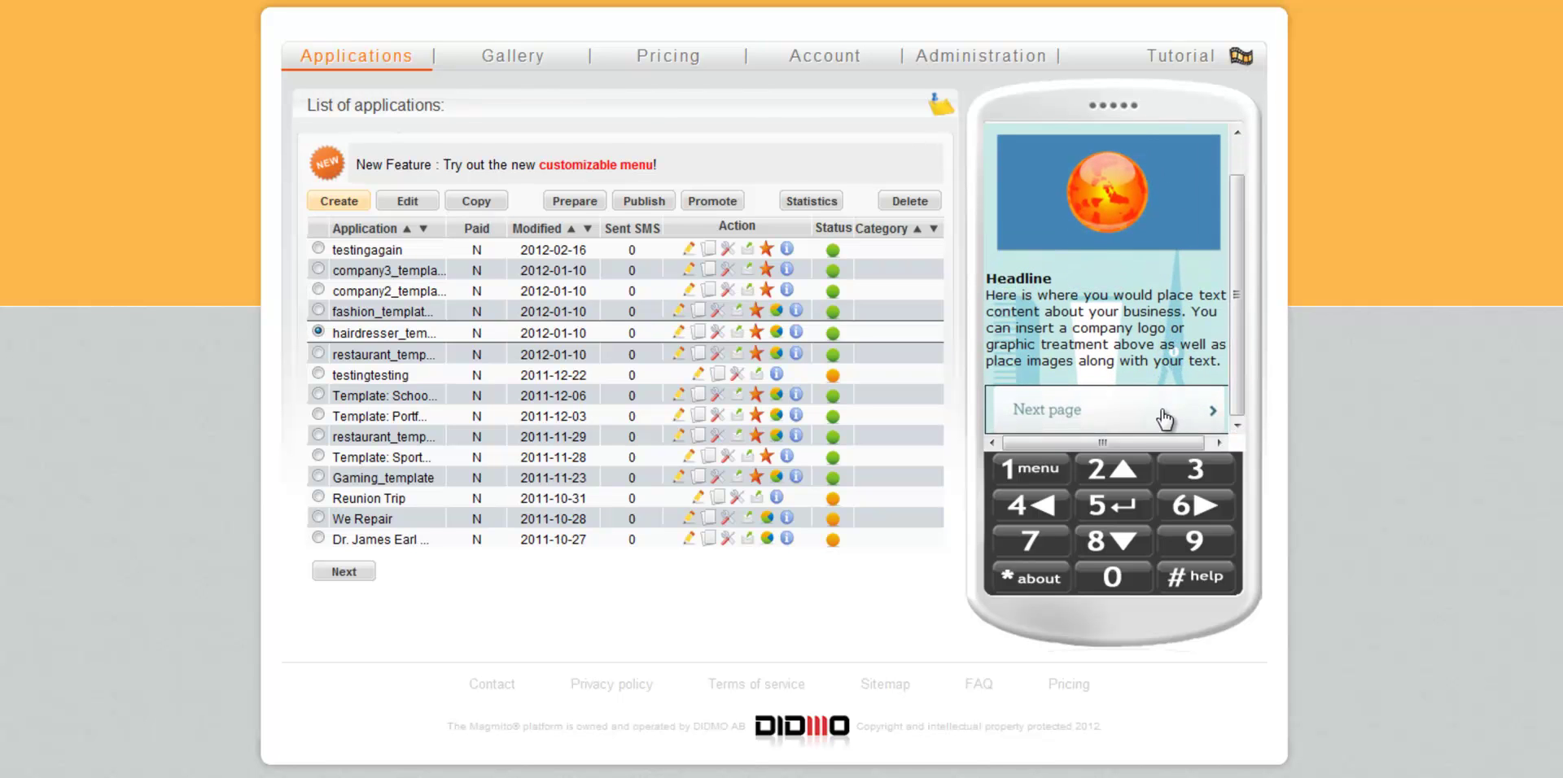
click(1057, 475)
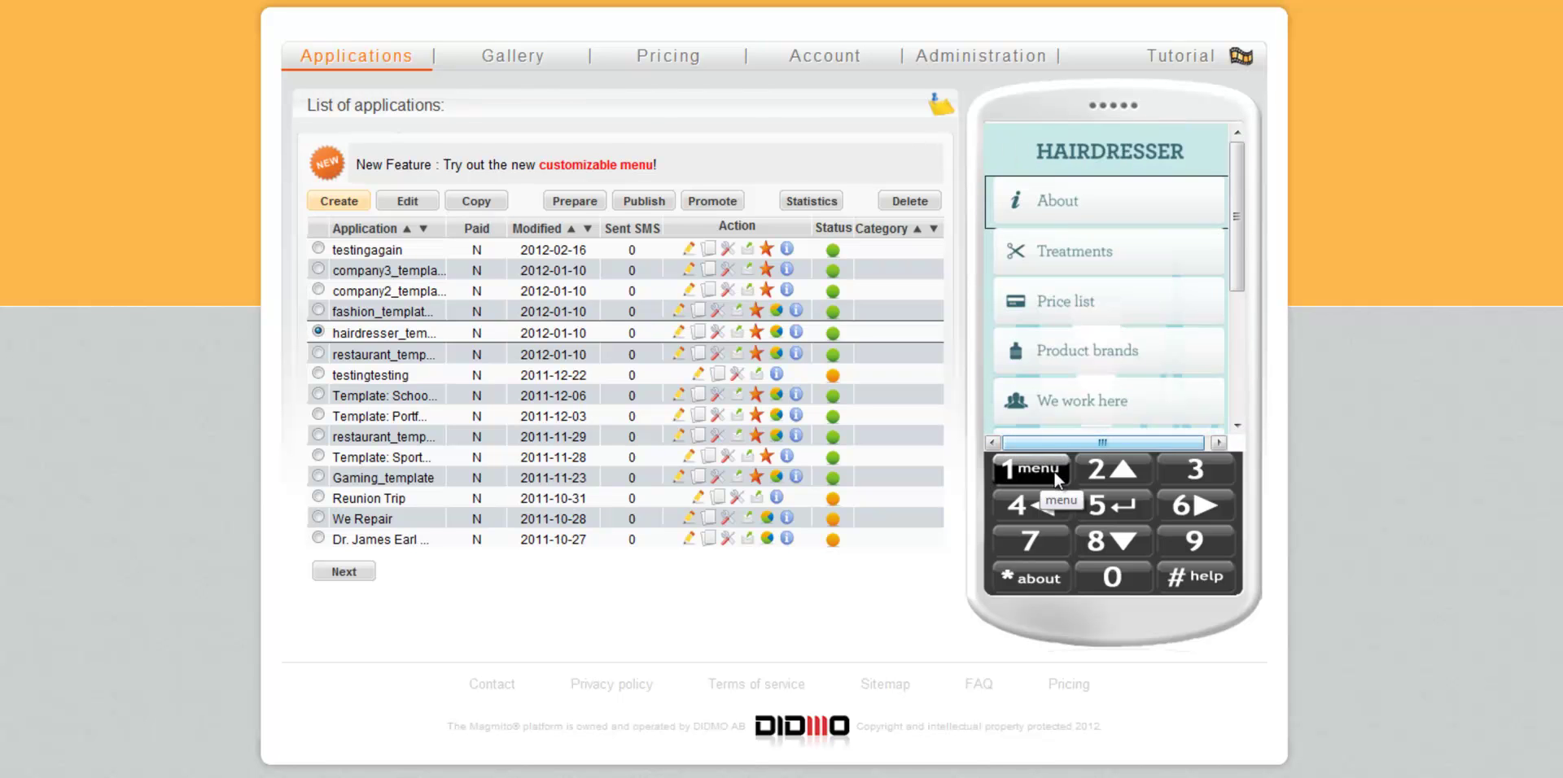
Browse the gallery's standard button and animal background images.
click(530, 65)
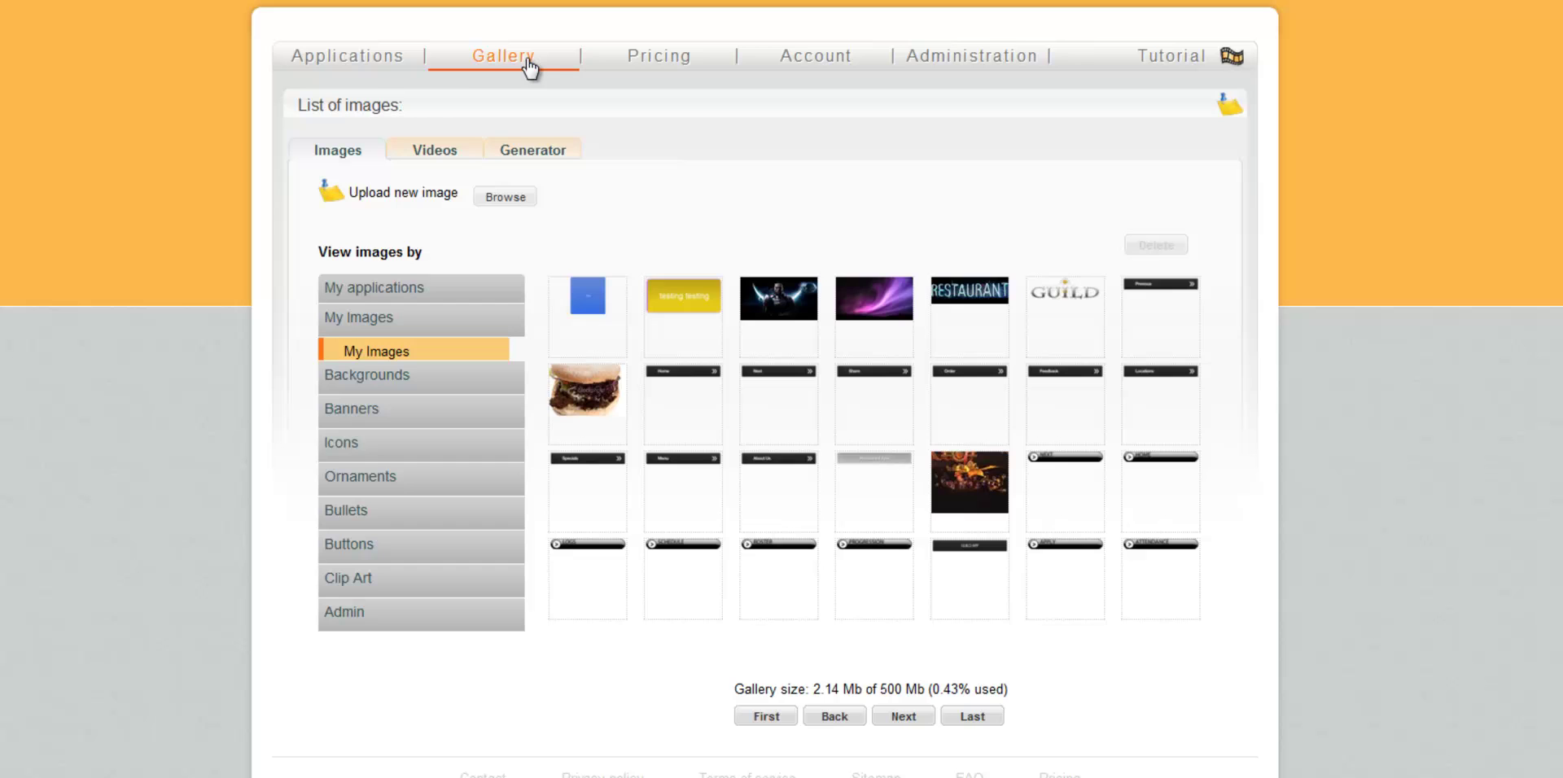
click(424, 552)
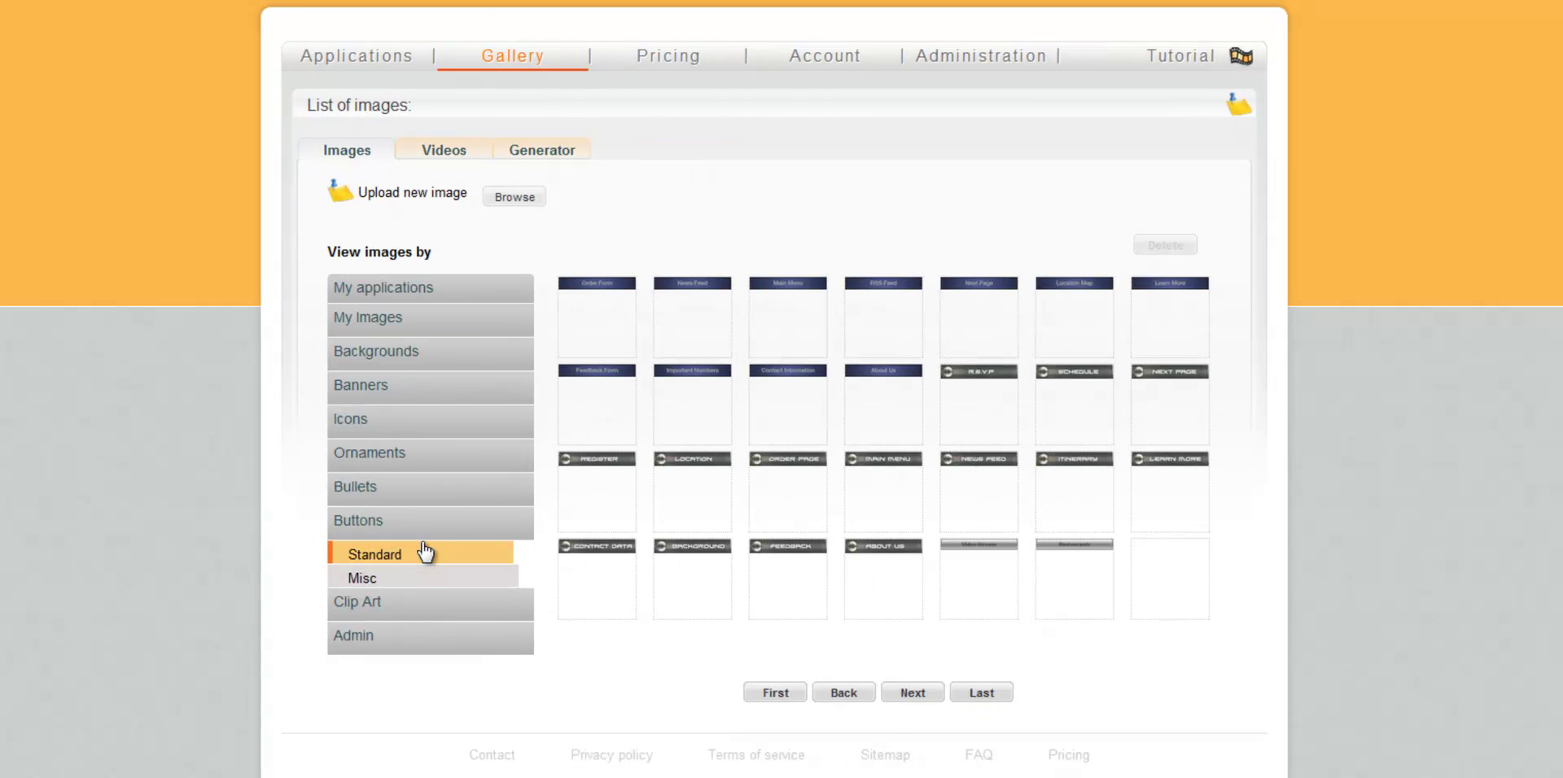
click(464, 357)
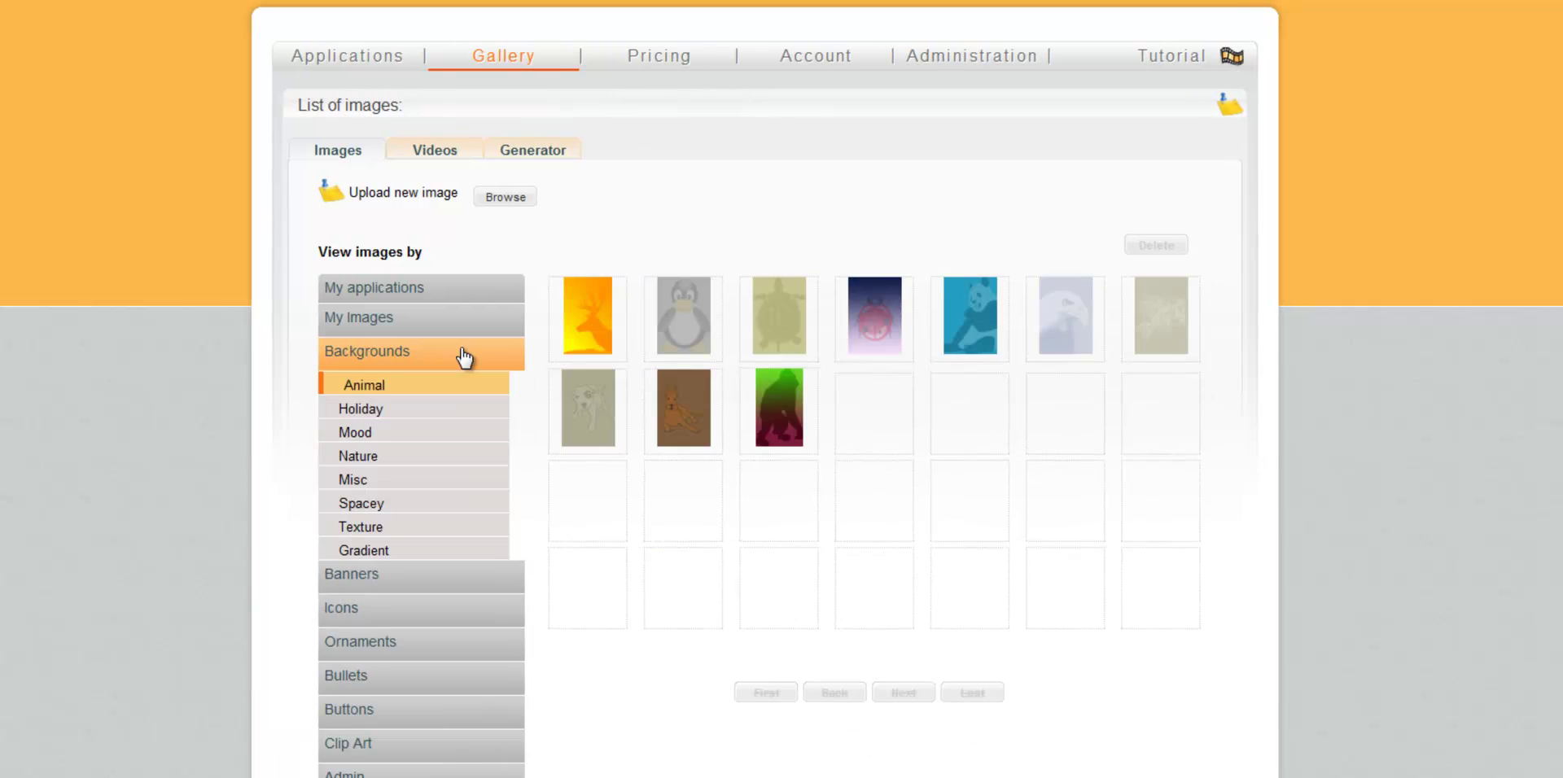
Generate a #d775bb pink Florist Inc. button with larger text and height 101, and save it.
click(547, 159)
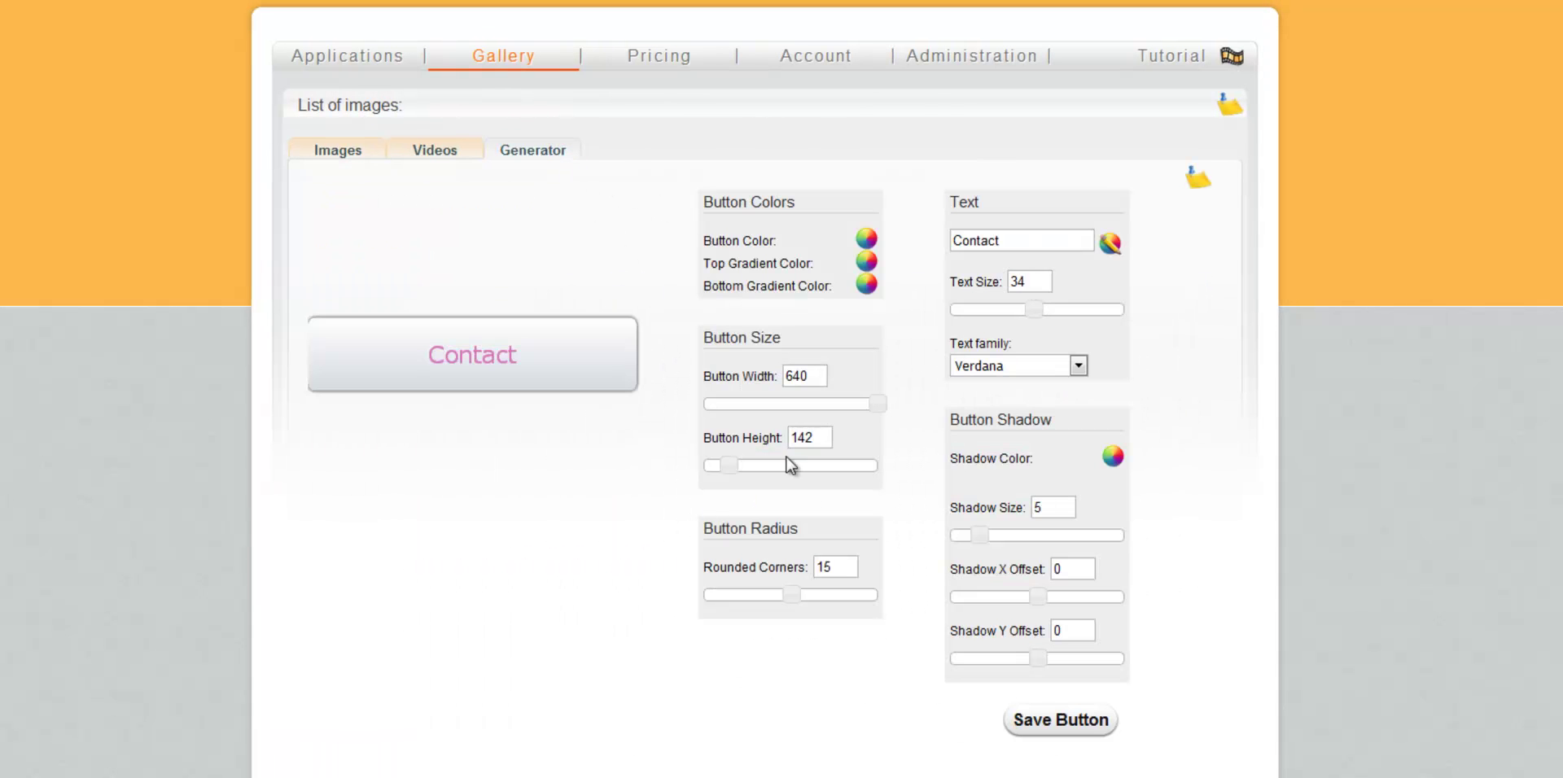
click(866, 238)
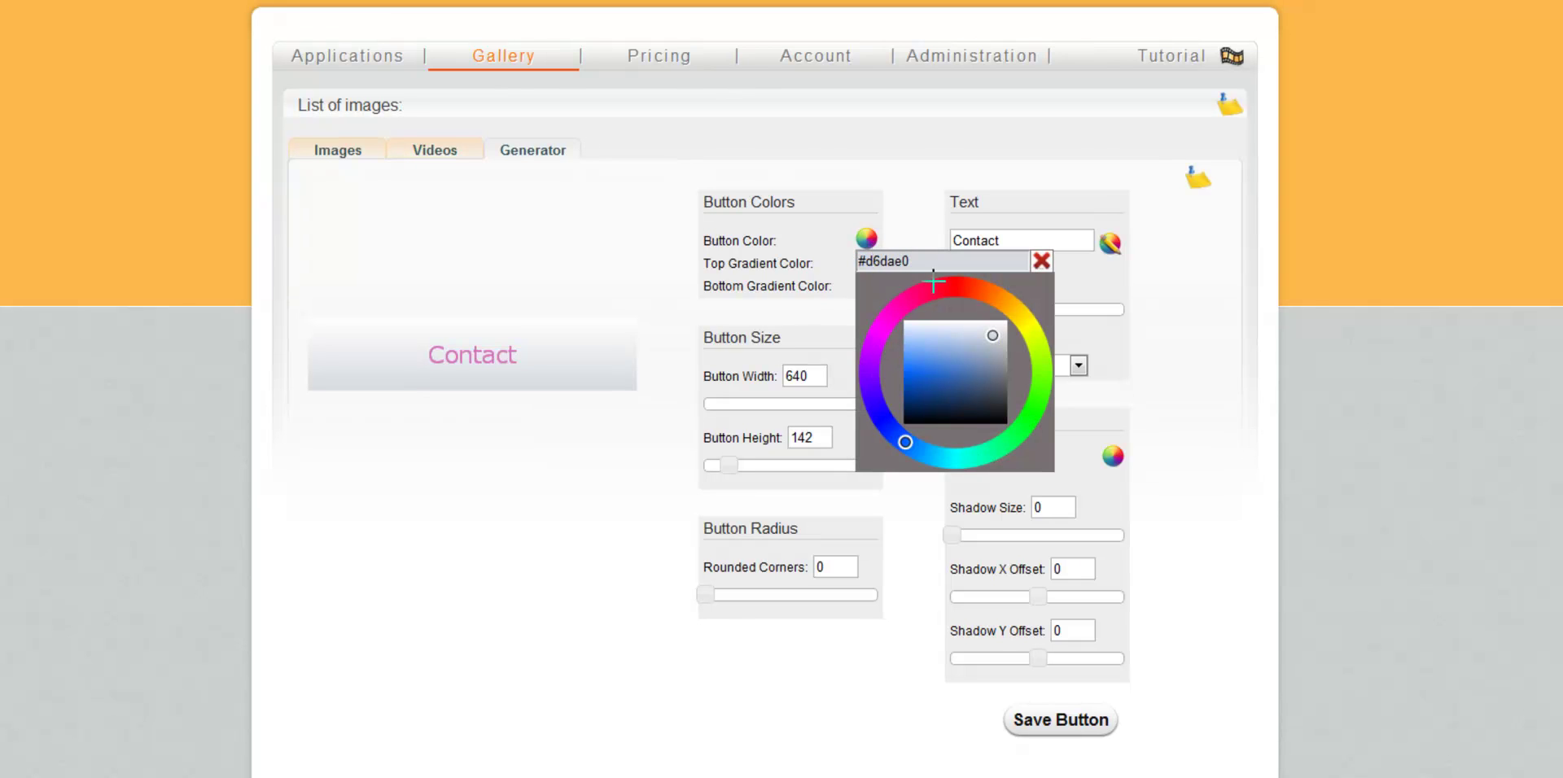
drag(944, 262, 785, 254)
text(#d775bb)
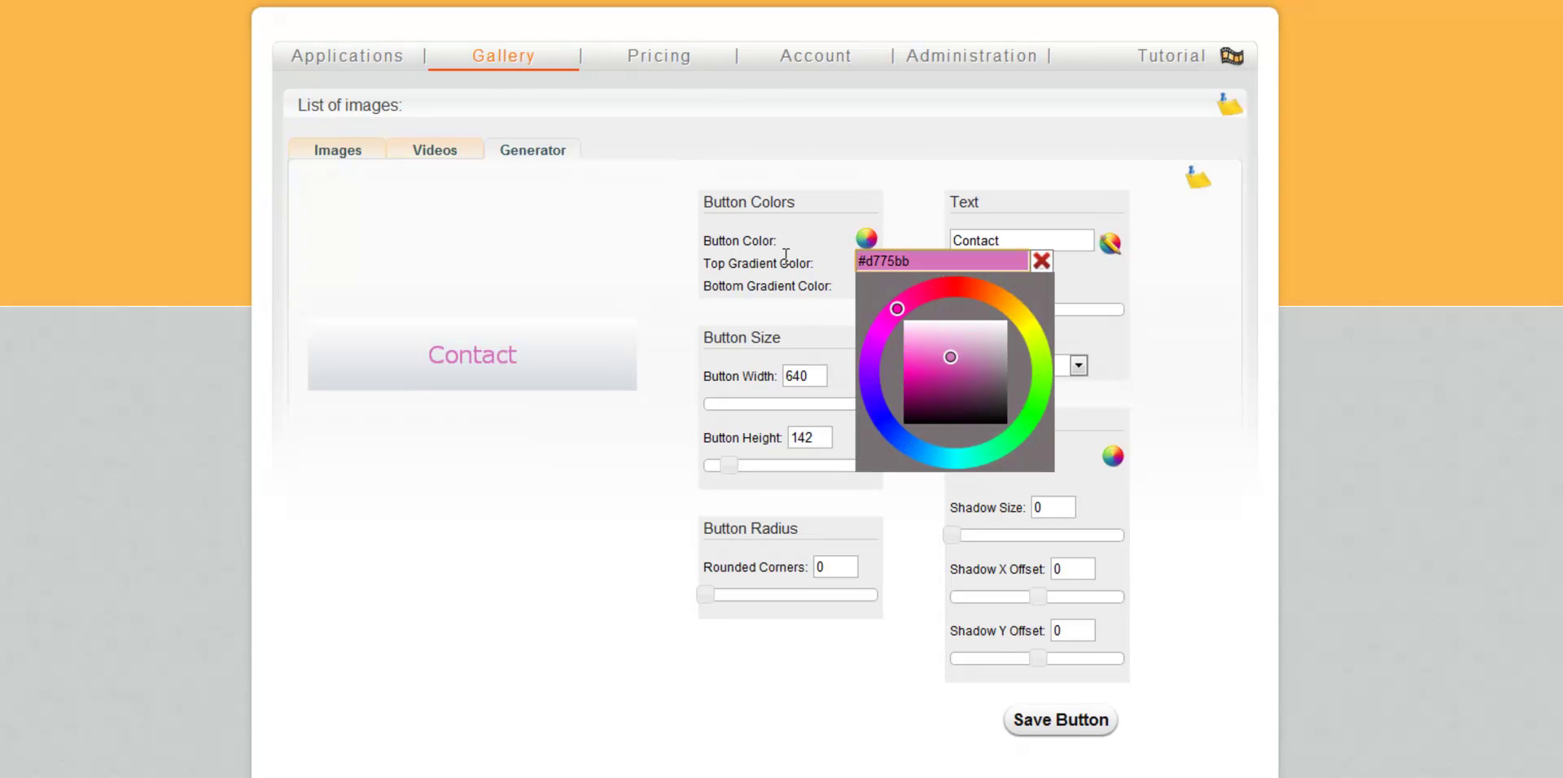
click(1041, 260)
drag(1032, 311, 1061, 311)
drag(729, 465, 716, 465)
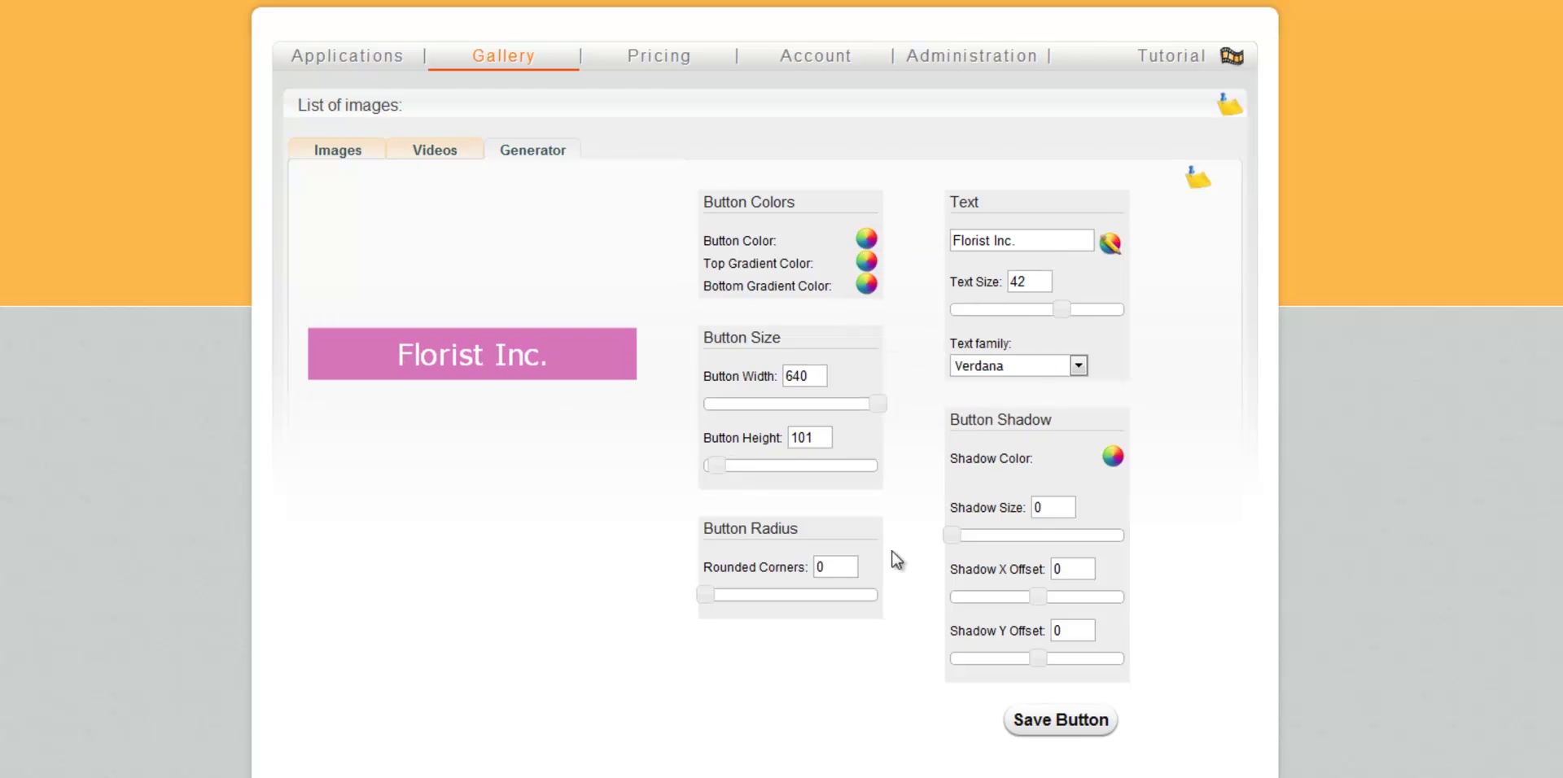
click(1107, 722)
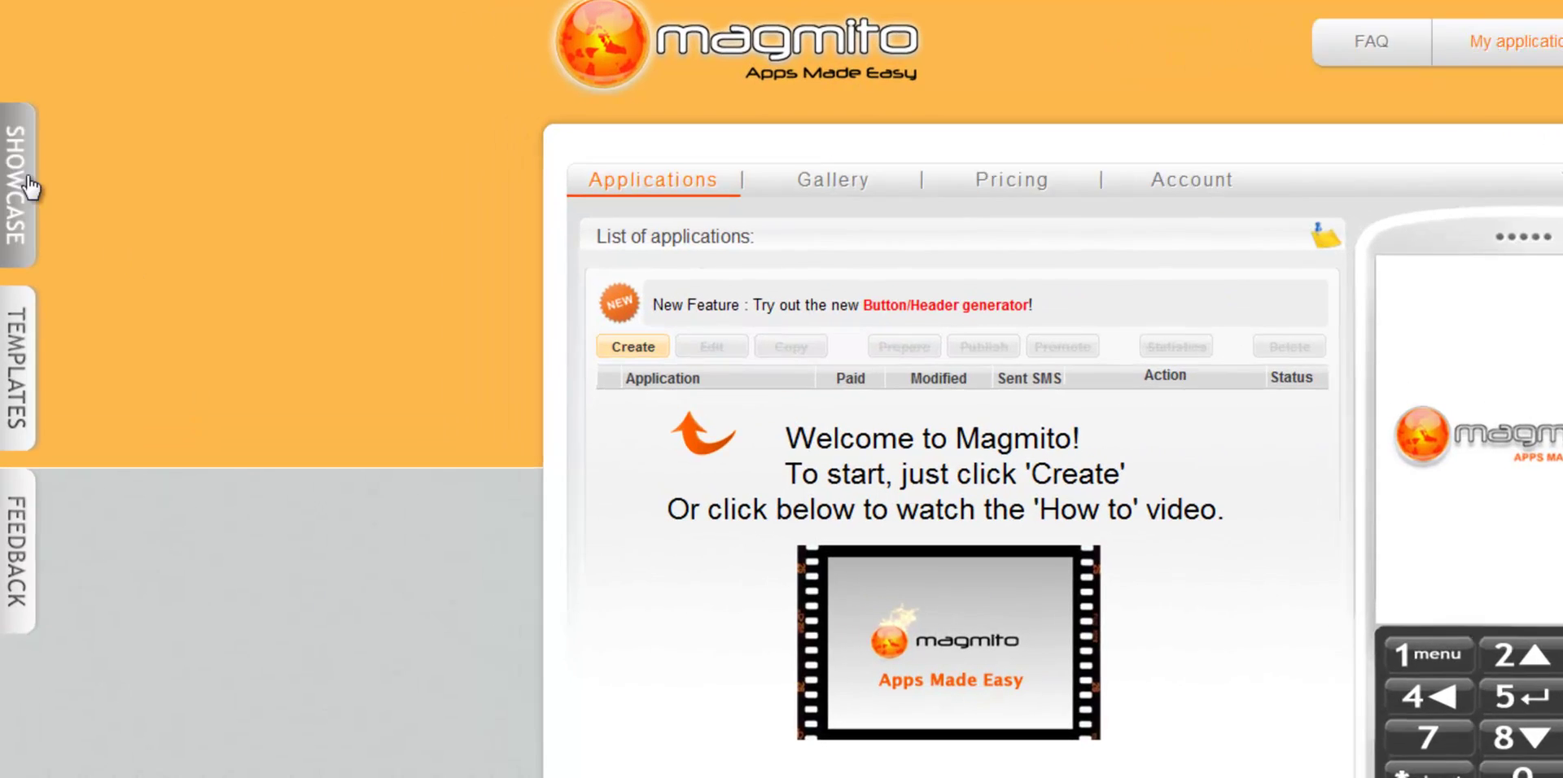
click(18, 169)
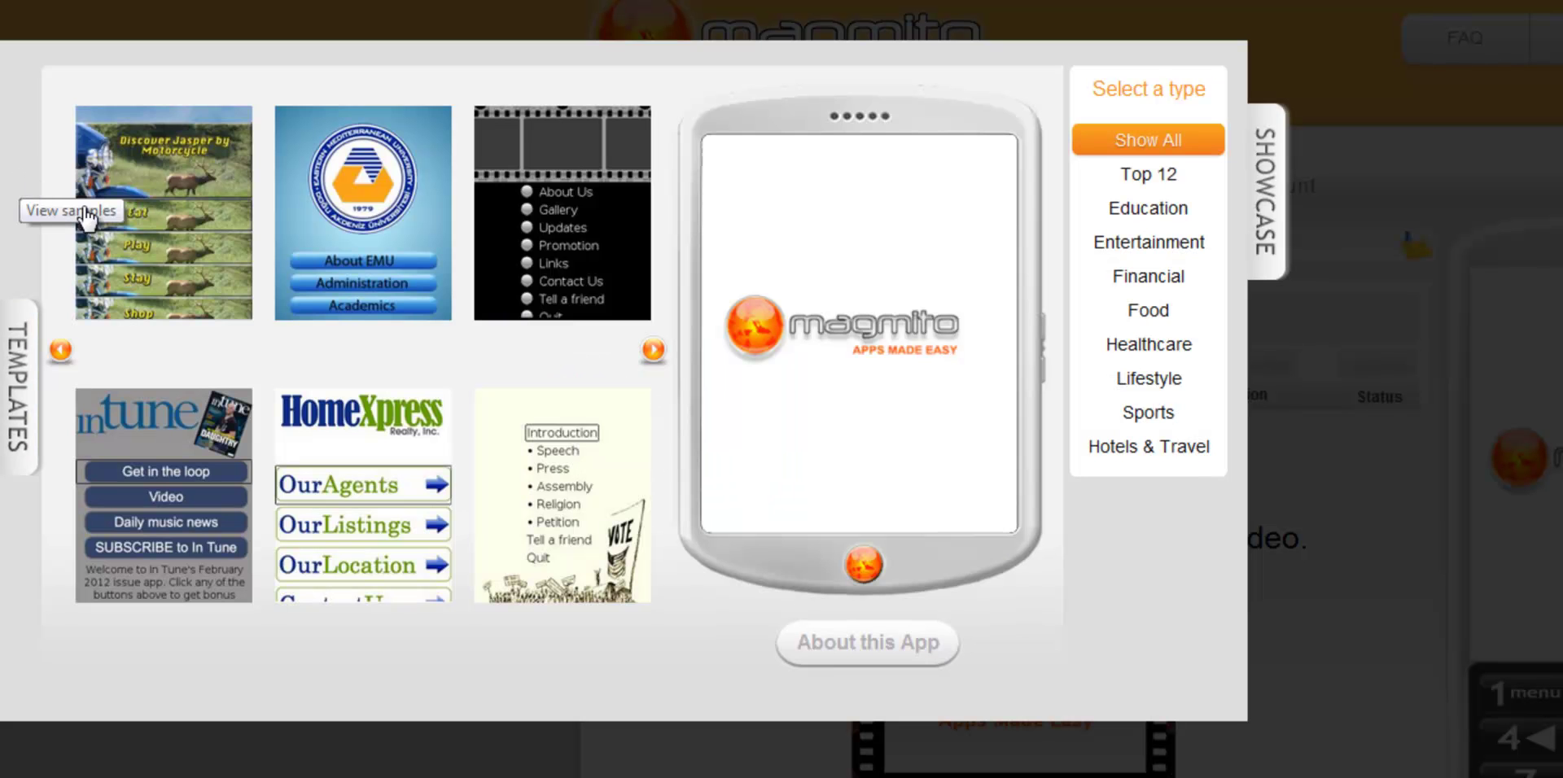
click(192, 210)
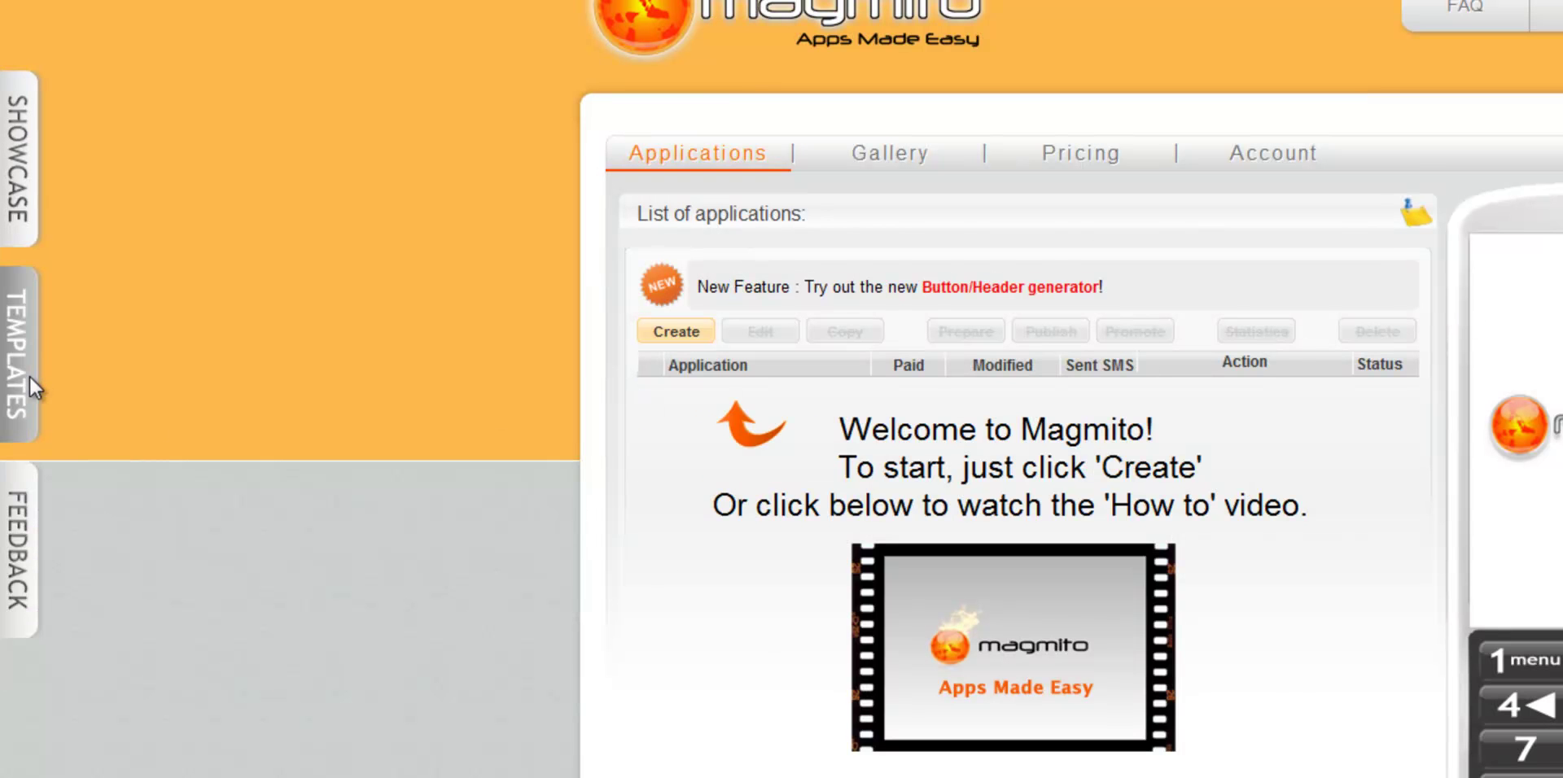
click(31, 386)
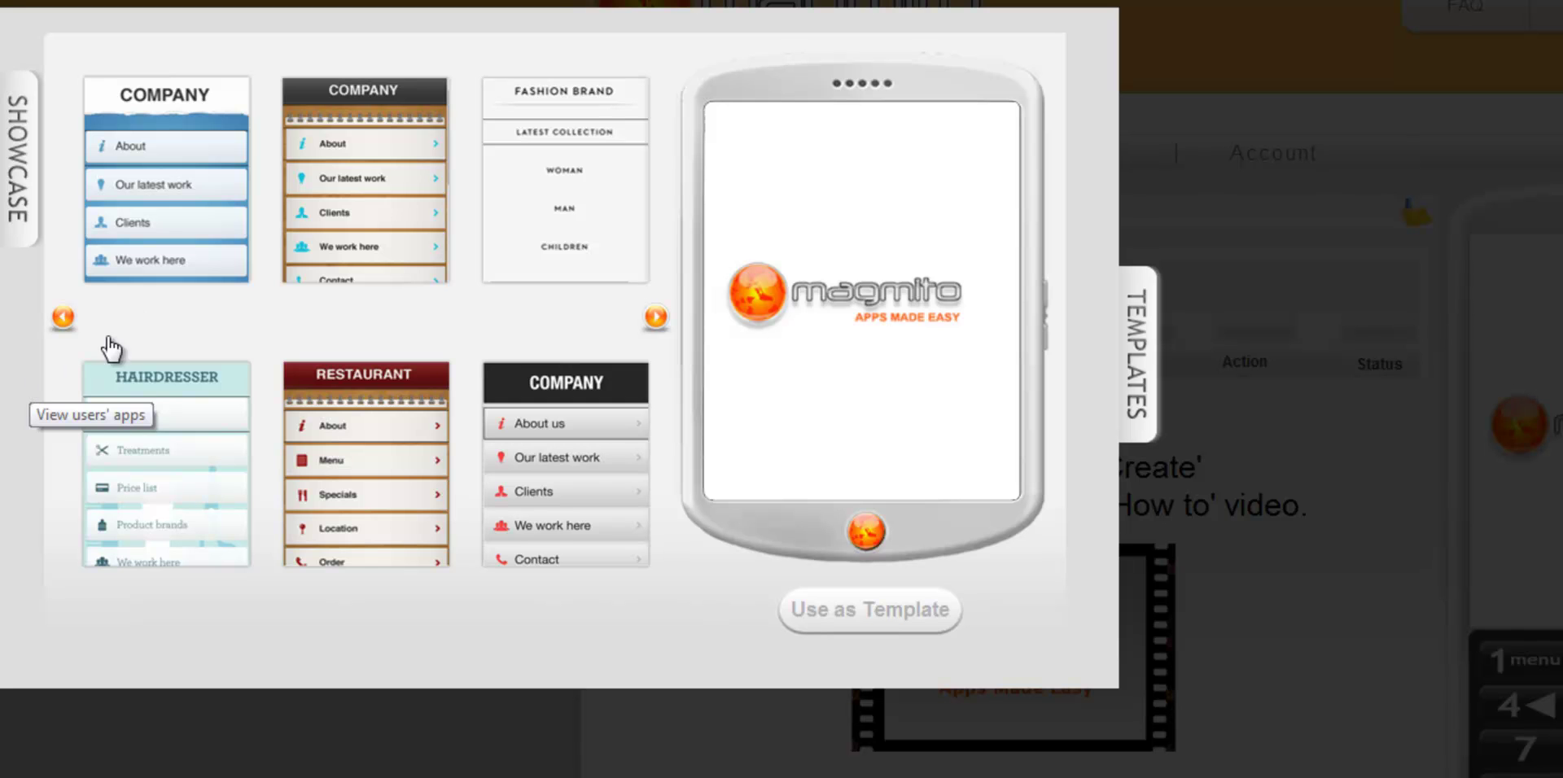
click(195, 226)
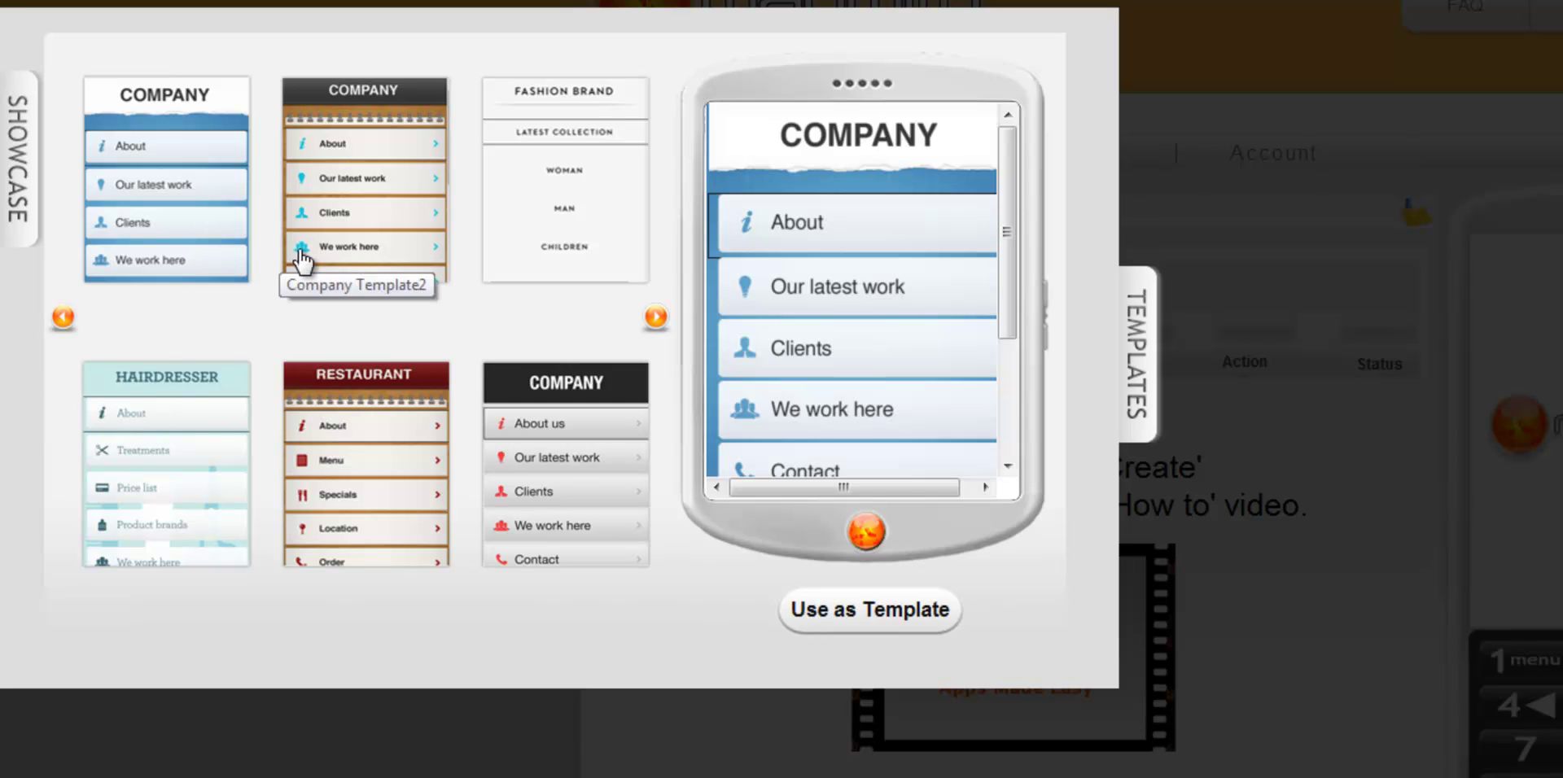
click(1359, 513)
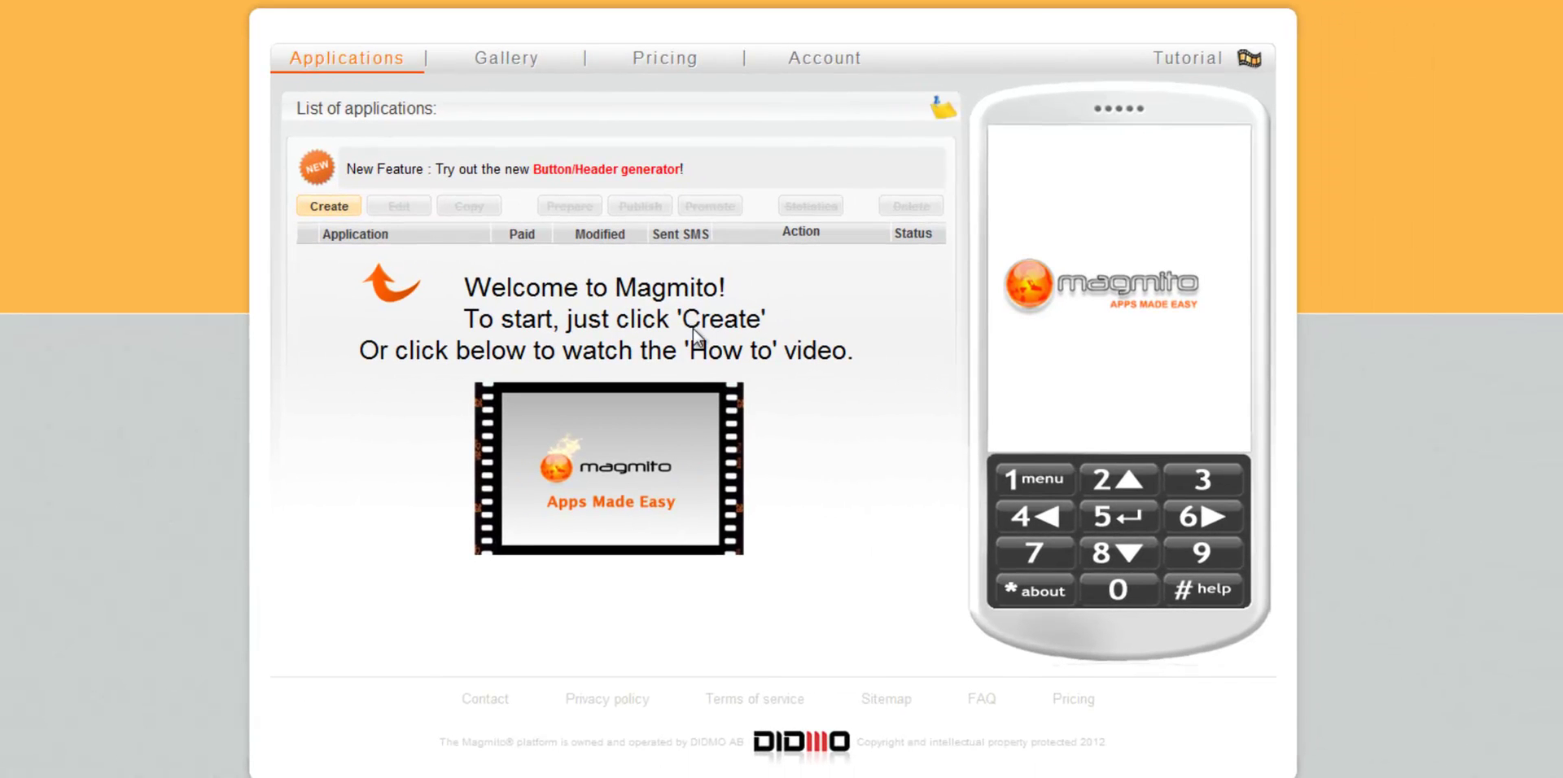
Start a new application and name it 'demo'.
click(329, 207)
click(371, 291)
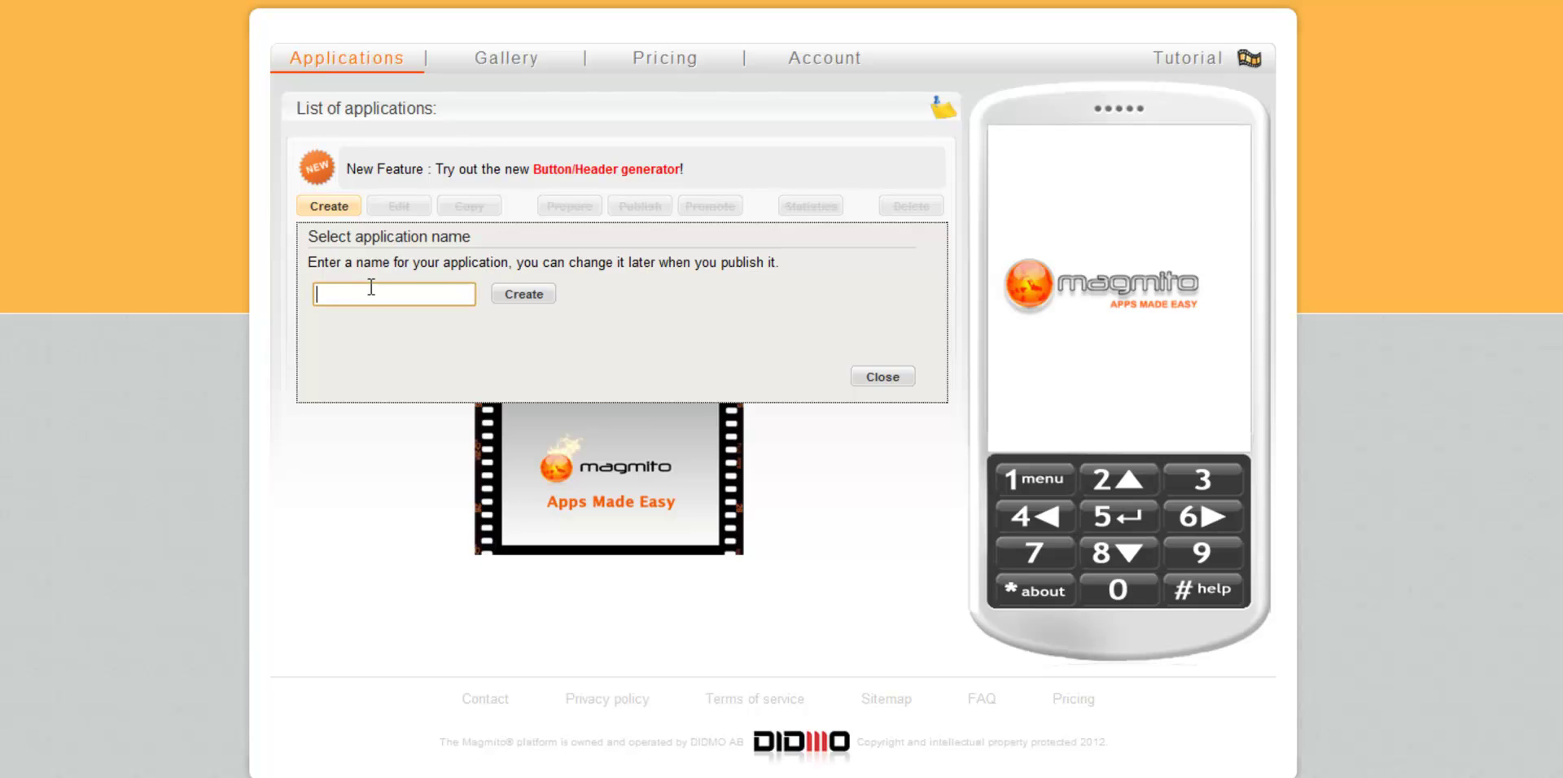
text(demo)
key(Return)
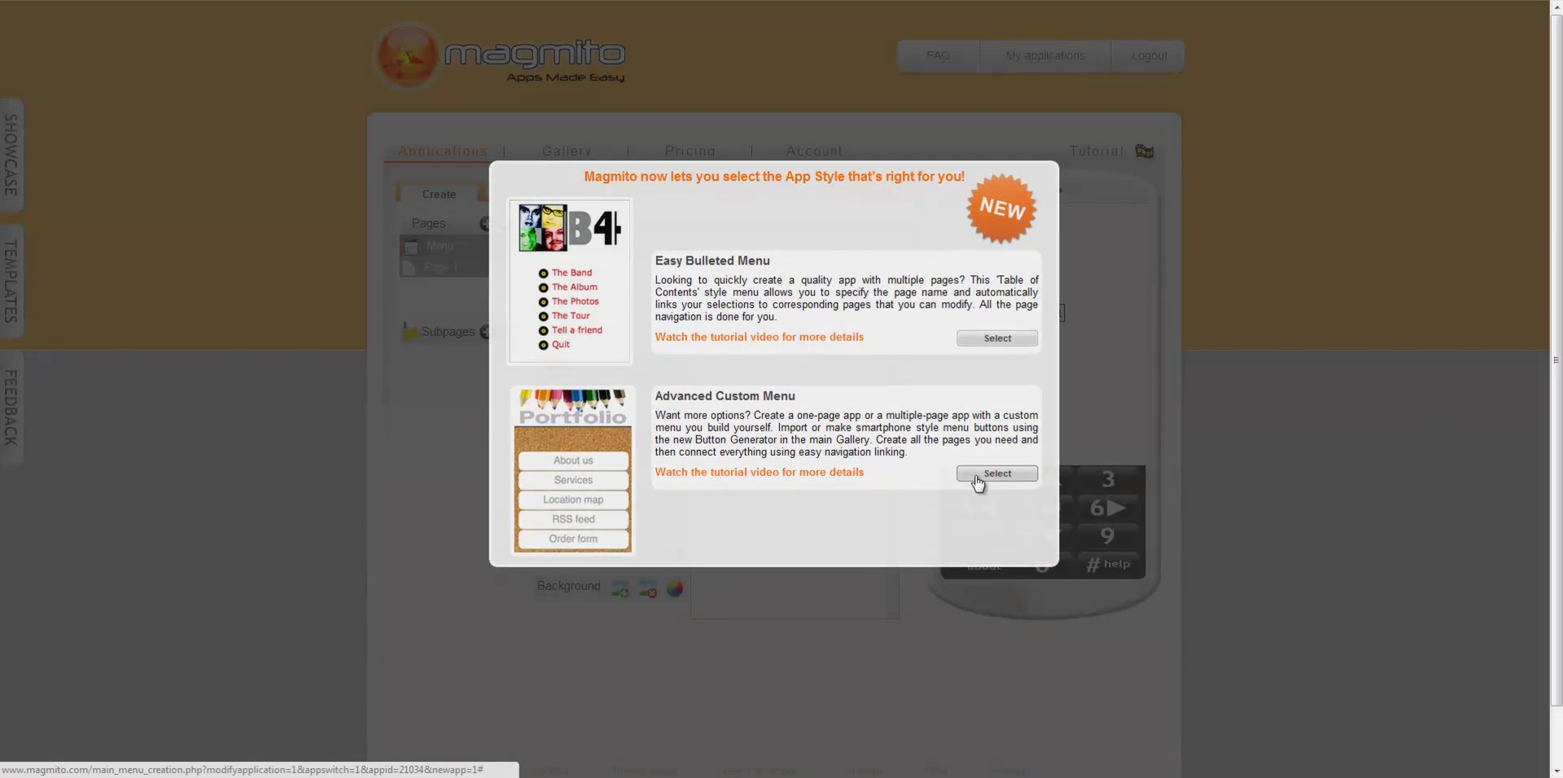
Use the Advanced Custom Menu style with the pink flower background image, and save the menu page.
click(979, 476)
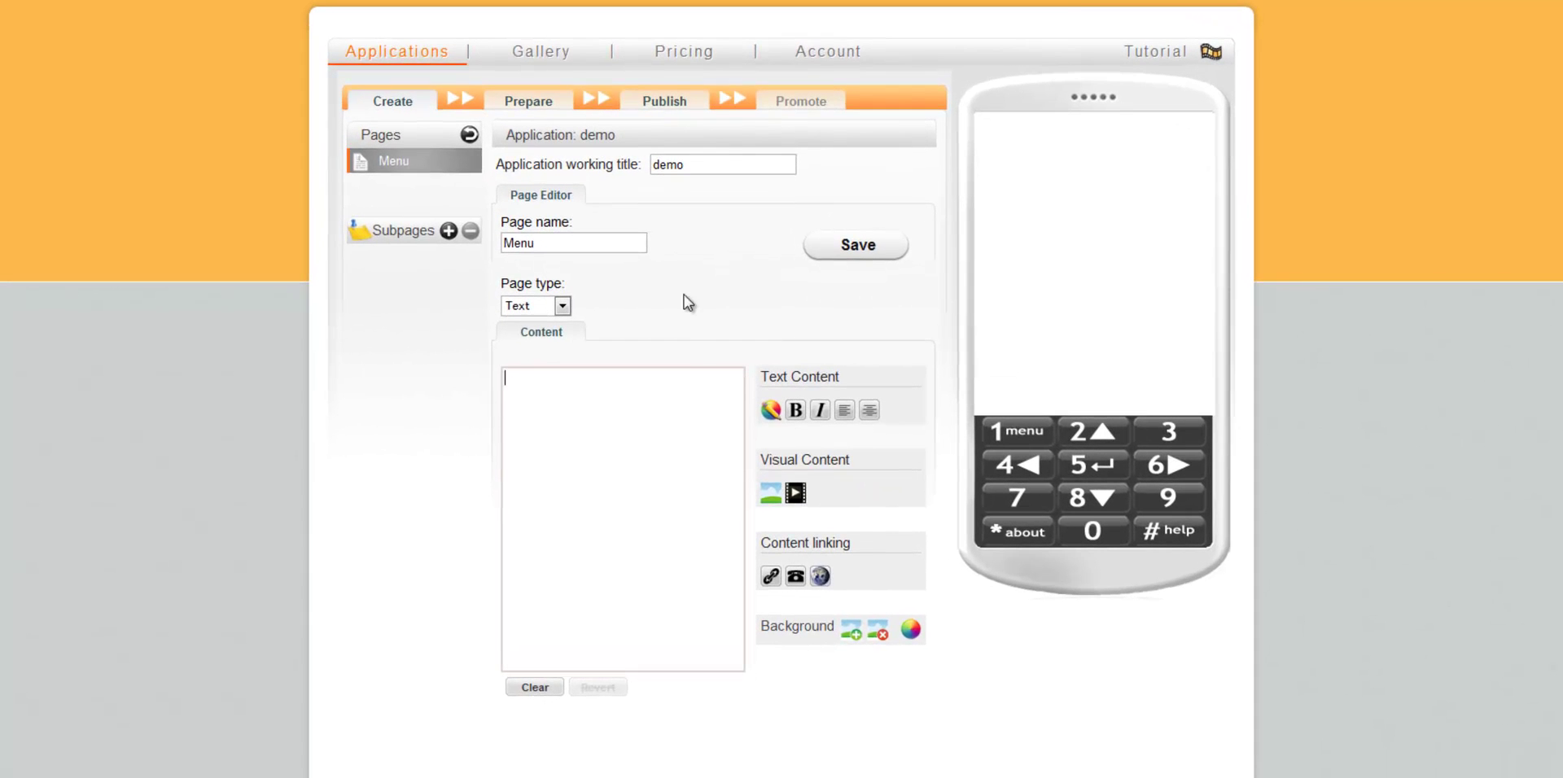
click(851, 629)
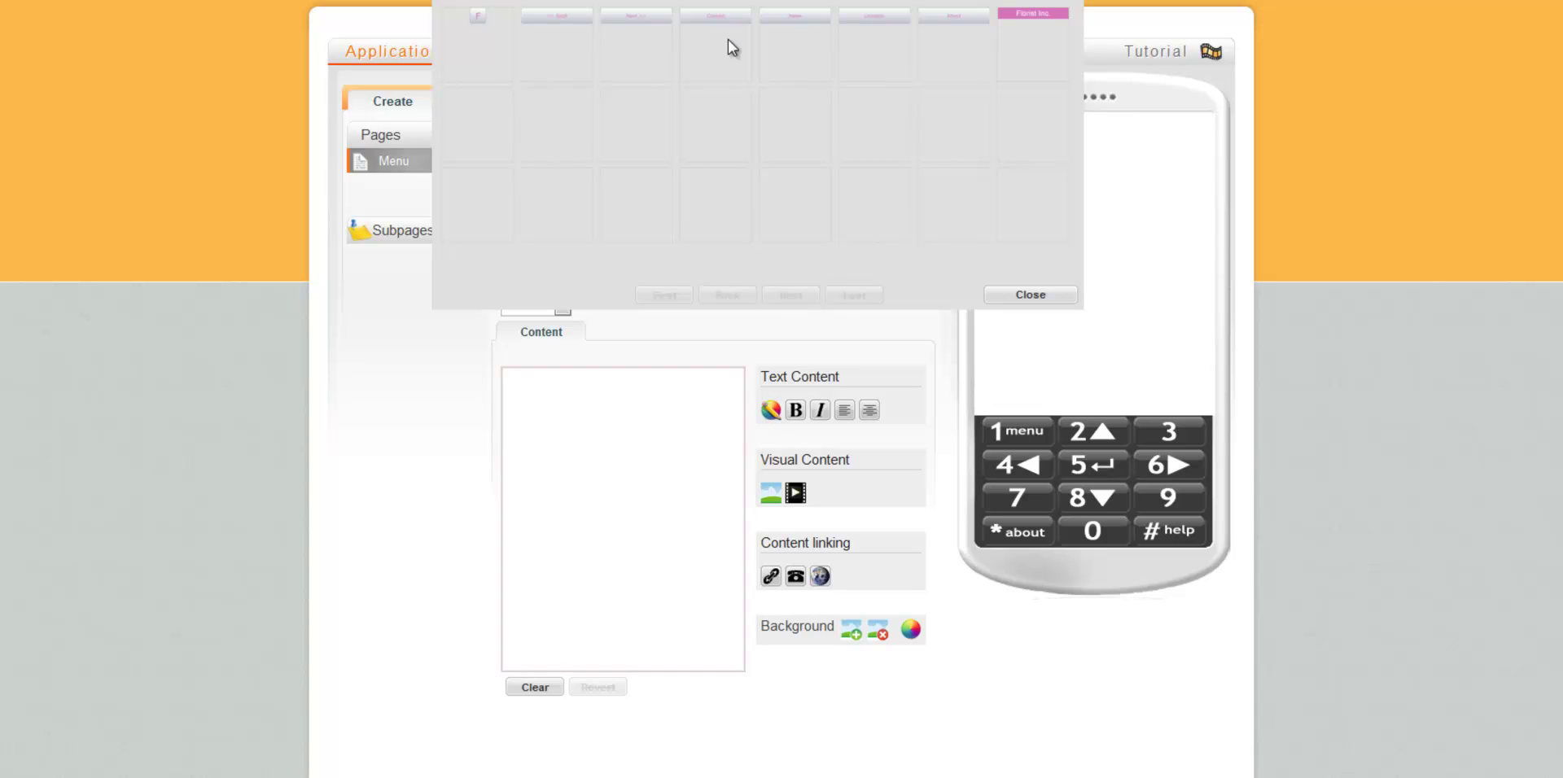
click(732, 45)
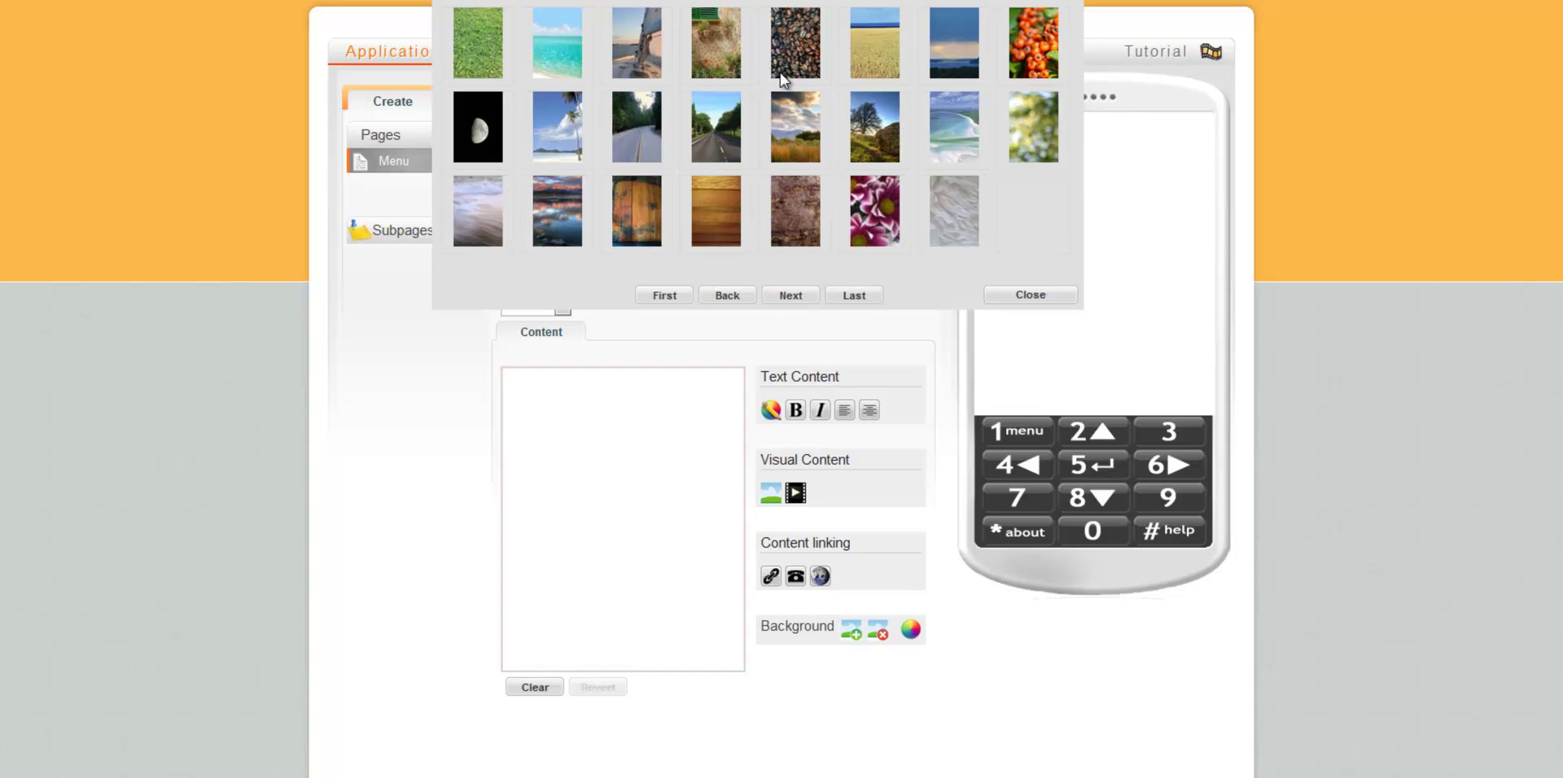
click(881, 210)
scroll(881, 210, down, 2)
click(1028, 154)
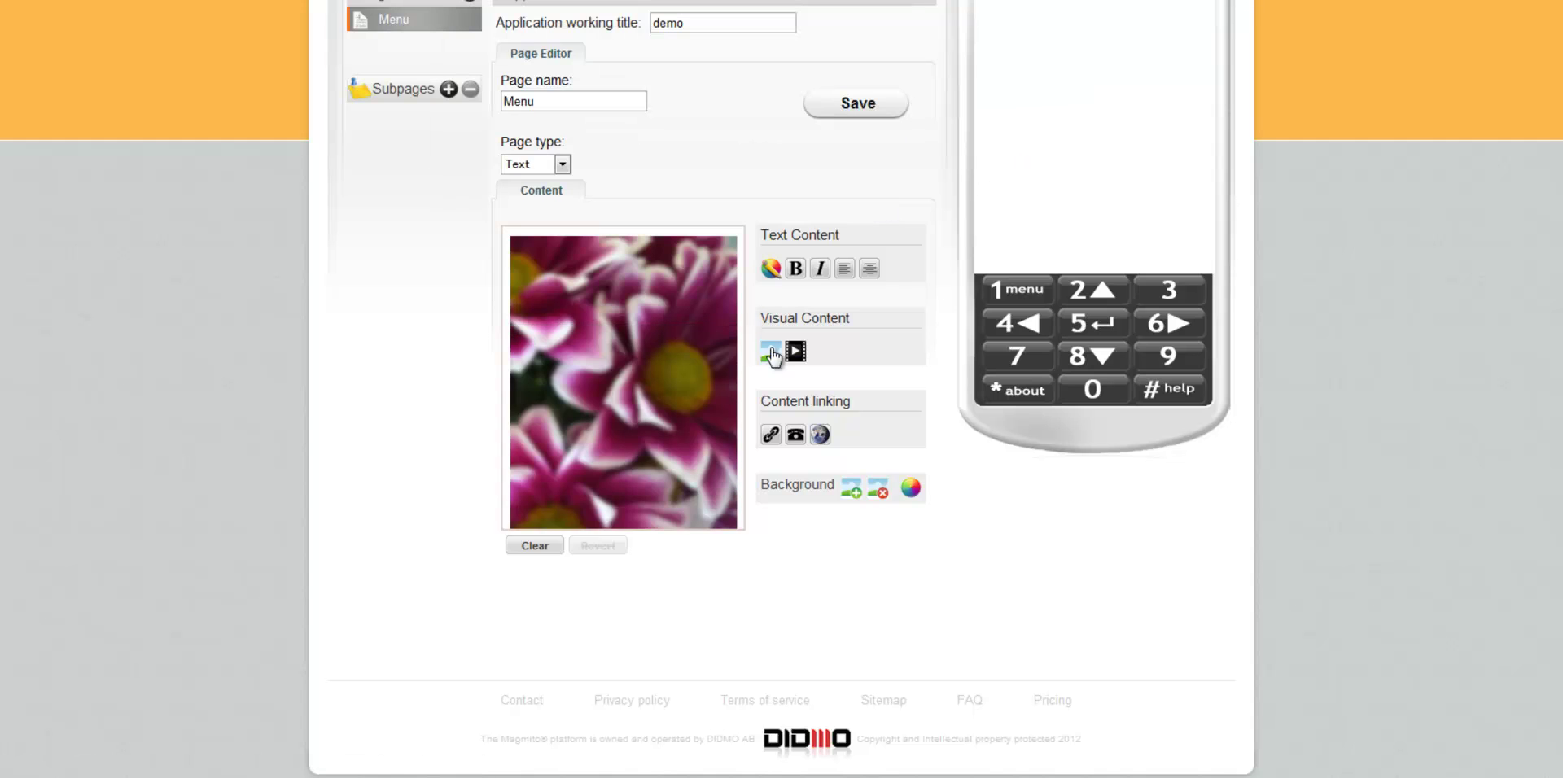
scroll(772, 356, up, 2)
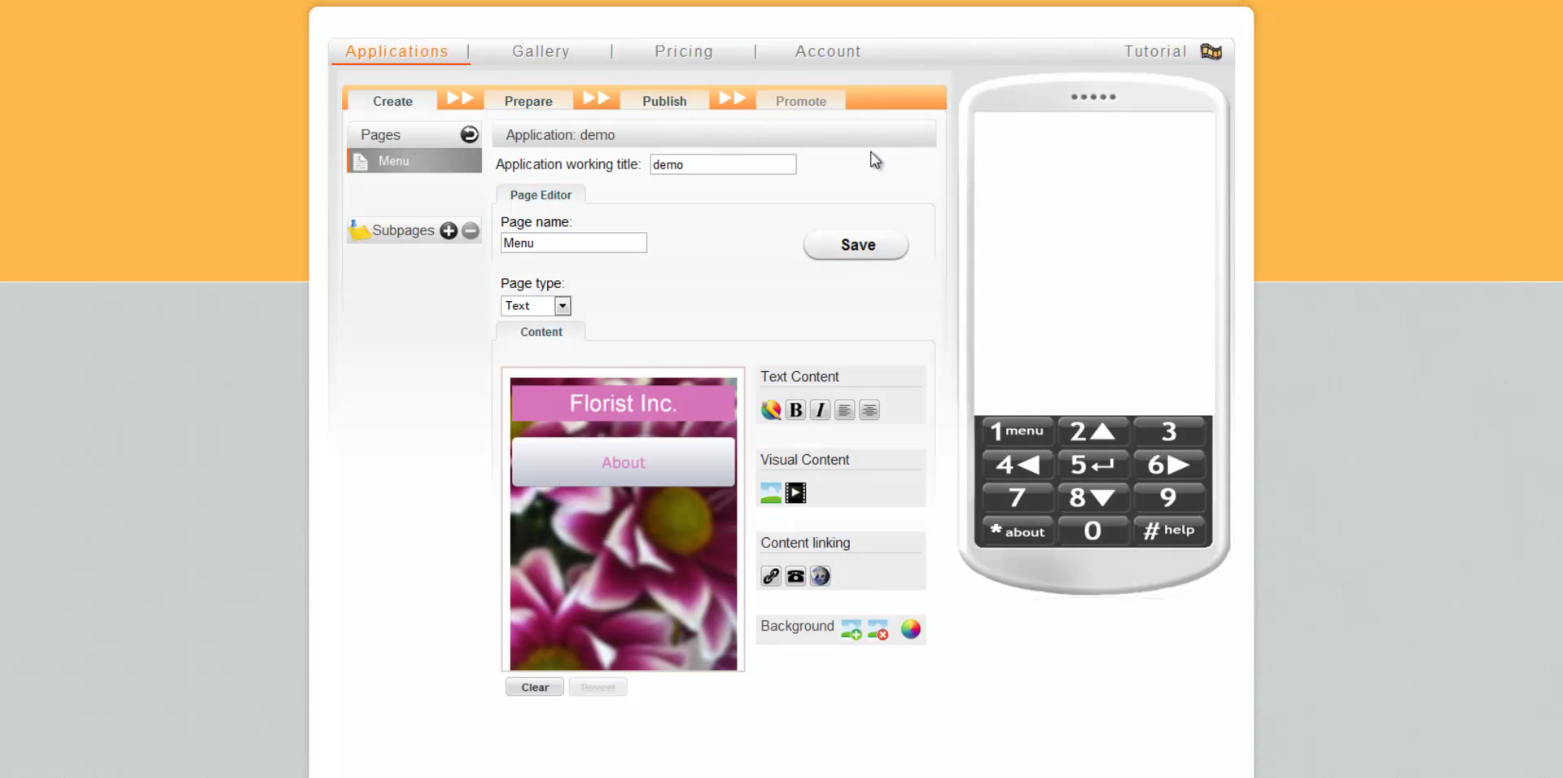
click(858, 244)
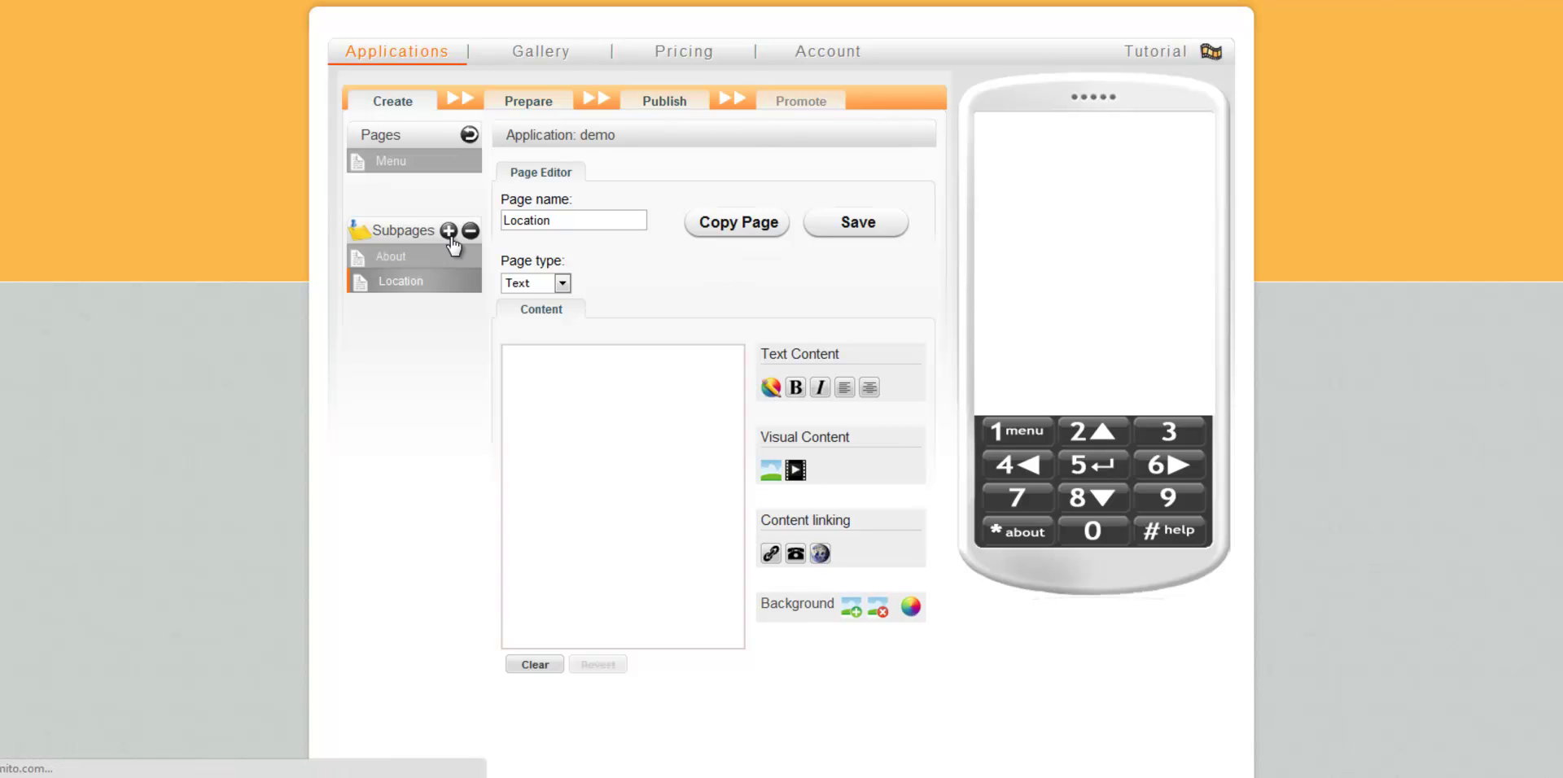
Add News and Contact subpages and bring up the page type options.
click(448, 232)
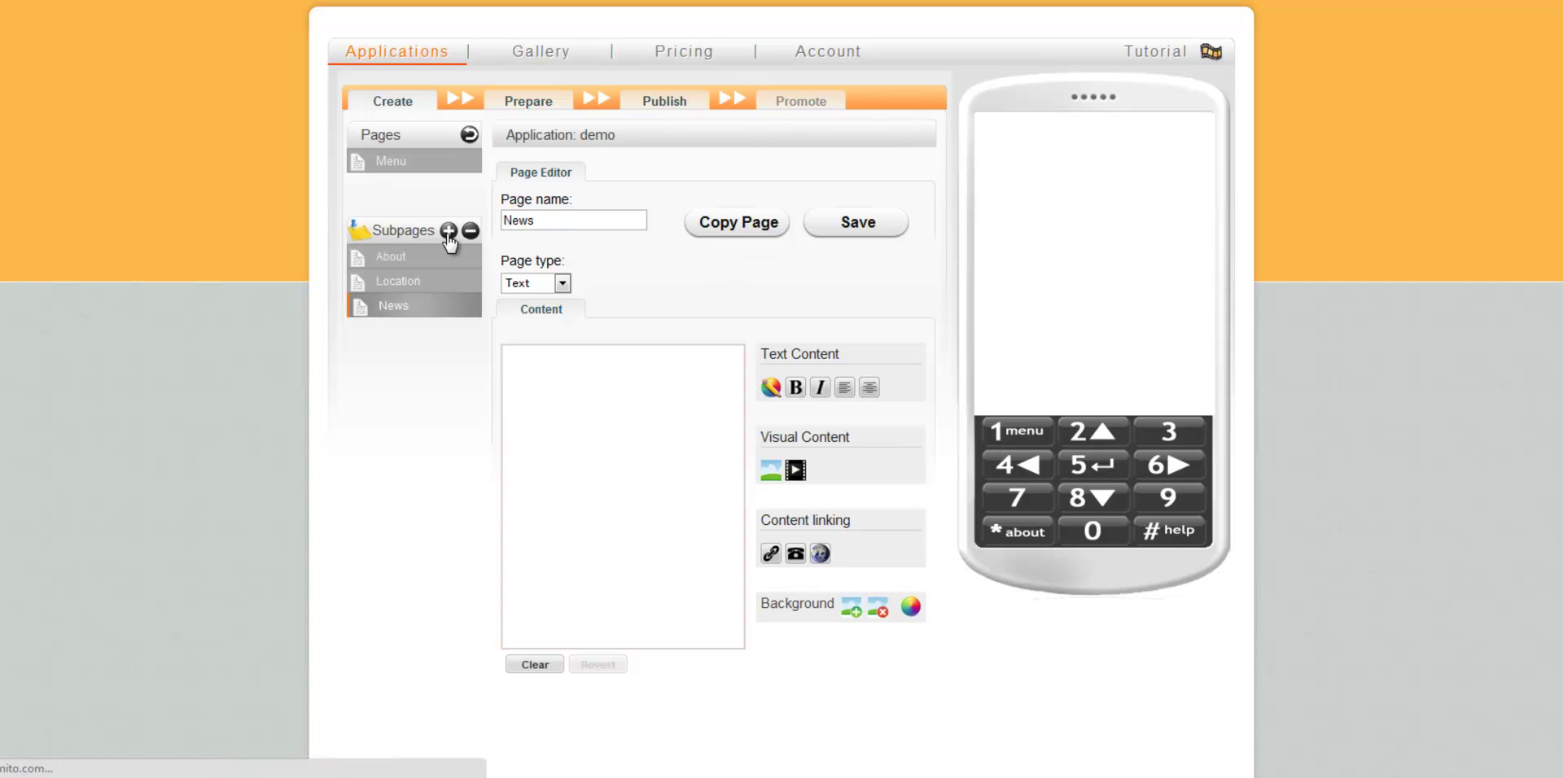
click(449, 231)
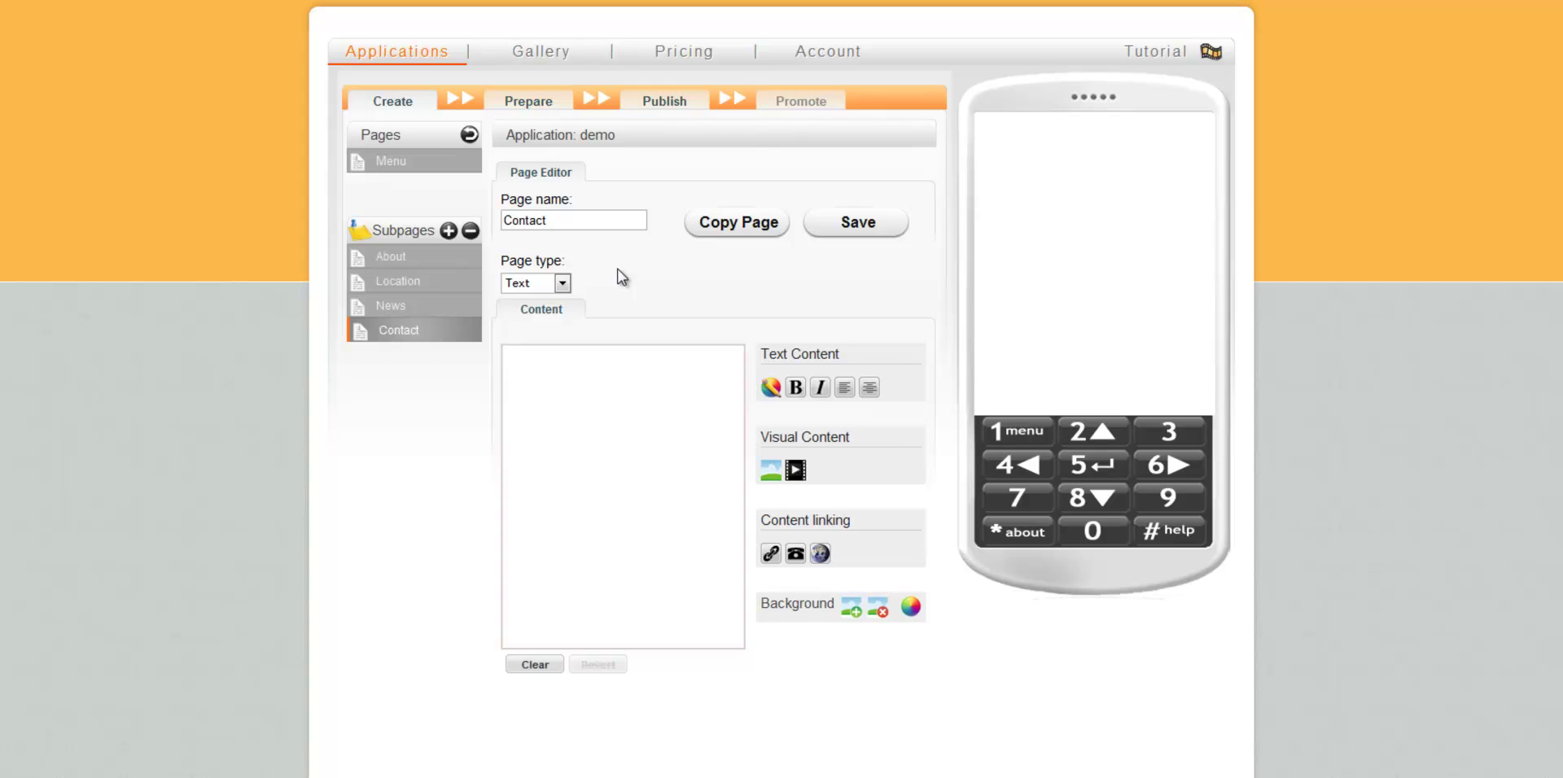
click(561, 285)
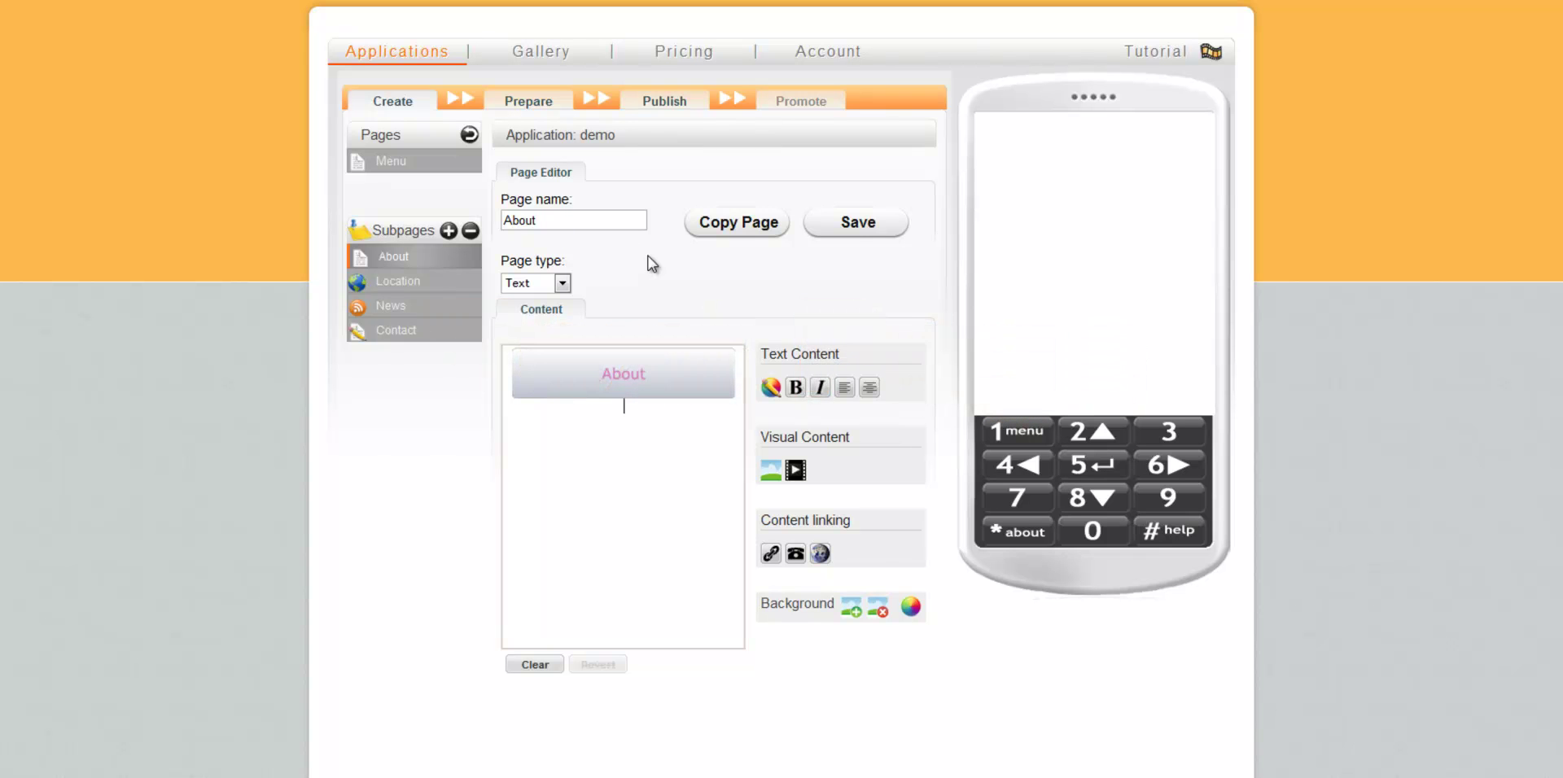
Set the About page background colour to pink #d775bb.
click(910, 609)
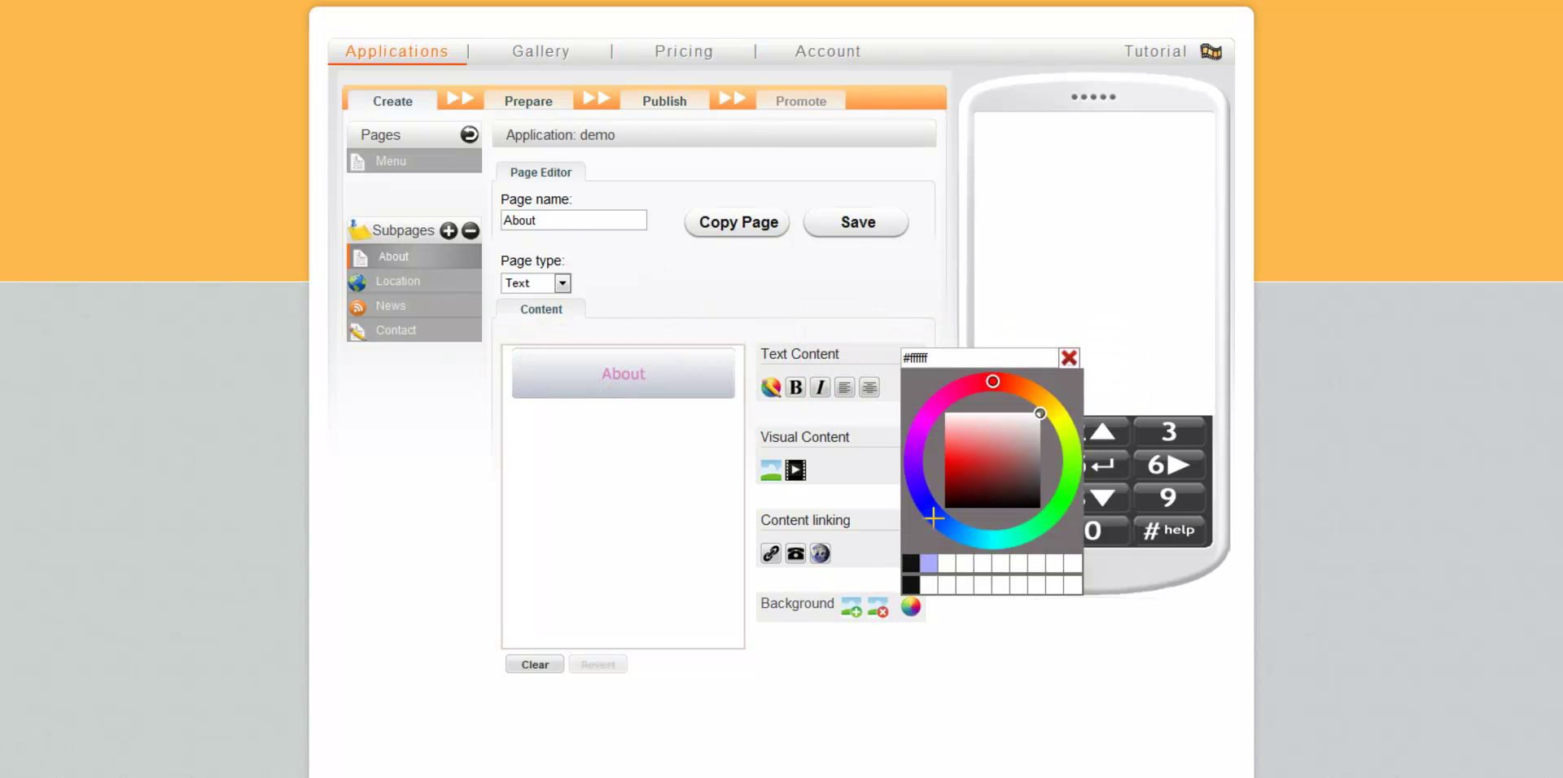
text(#d775bb)
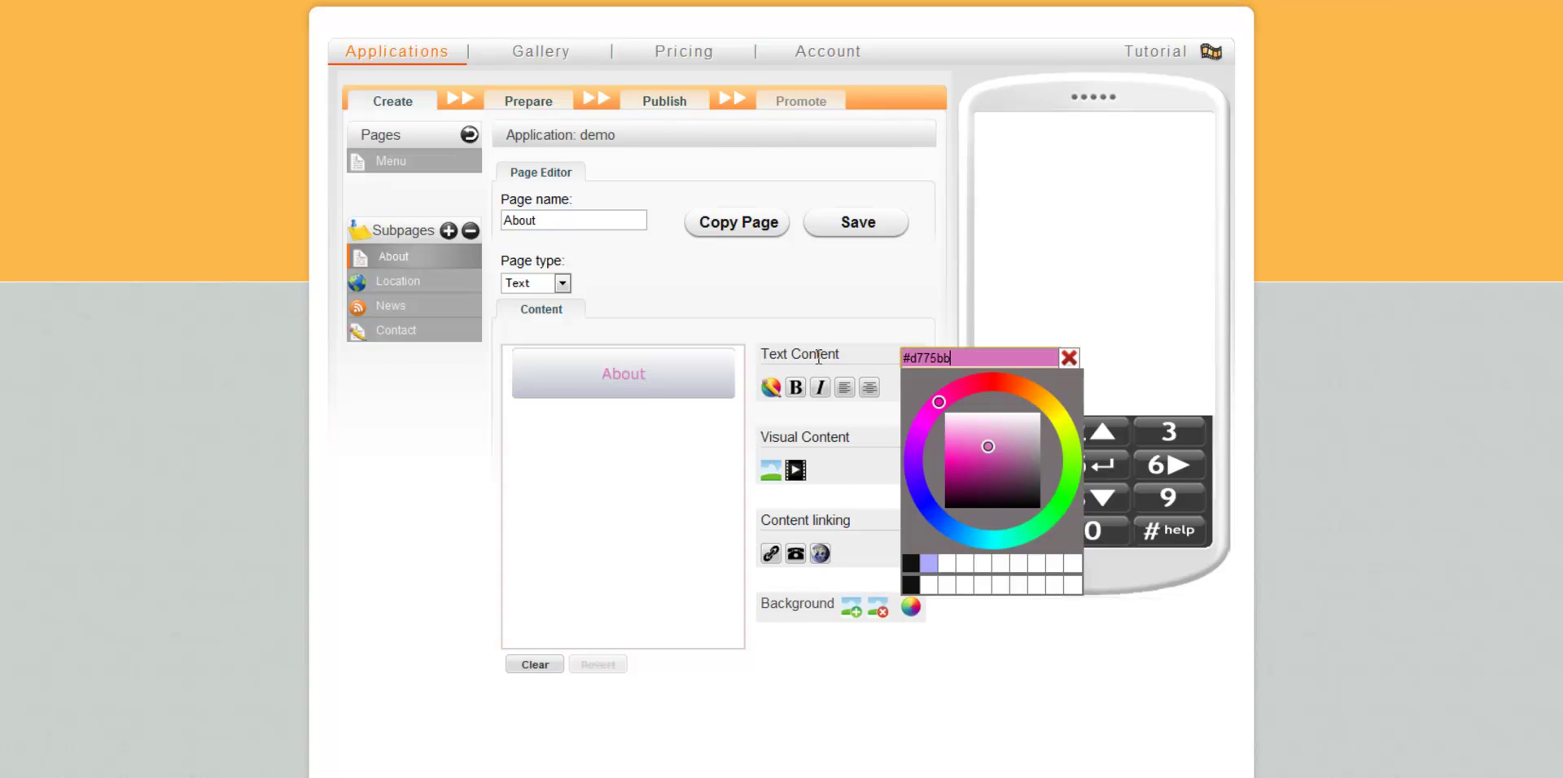
click(1069, 357)
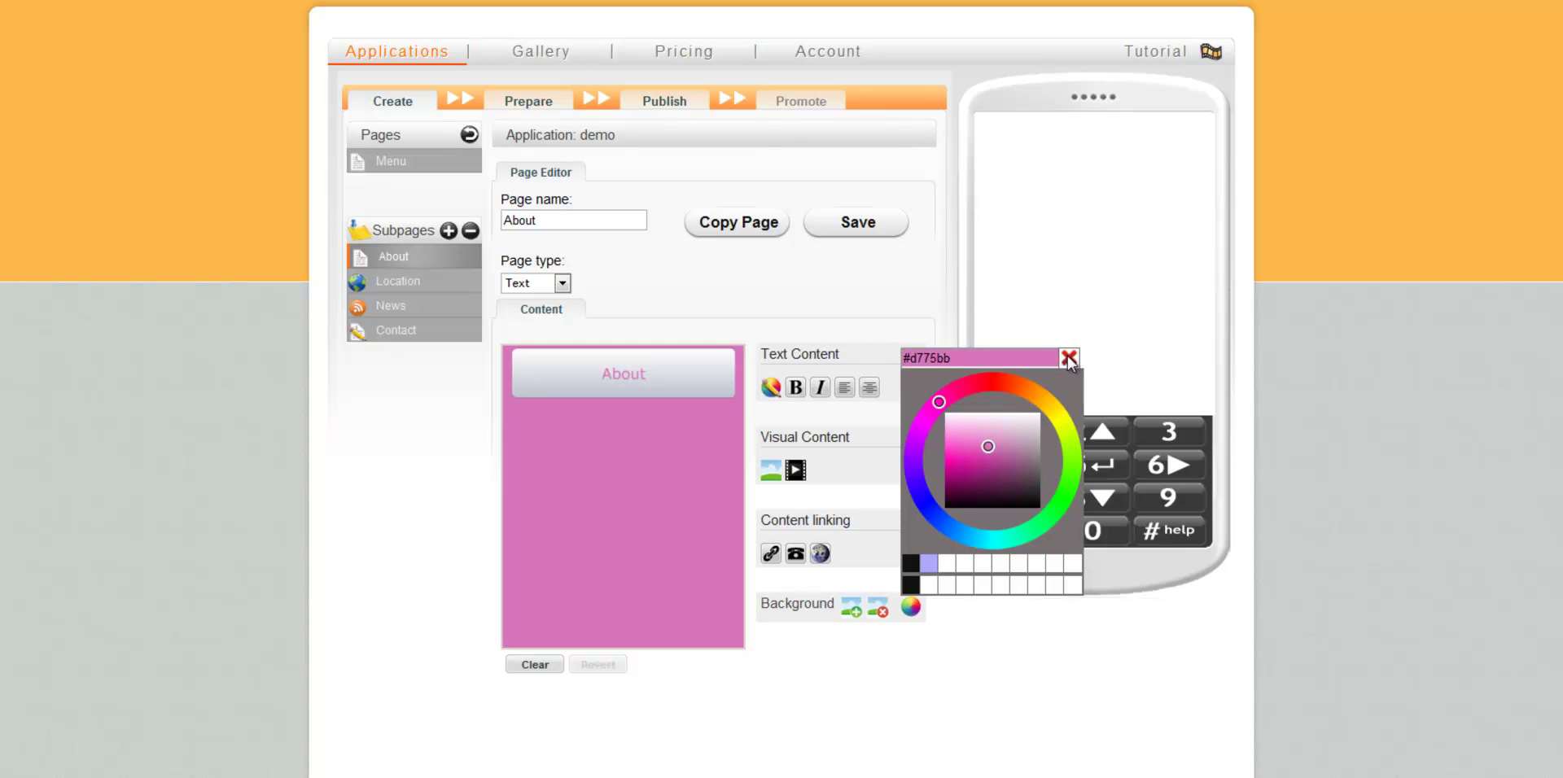
Paste the prepared business text onto the About page.
click(638, 418)
key(ctrl+shift+Left)
key(ctrl+shift+Left)
key(ctrl+shift+Left)
key(ctrl+shift+Left)
text(Headline  Here is where you would place text content about your business. You can insert a company logo or graphic treatment above as well as place images along with your text.  Find us on Facebook!)
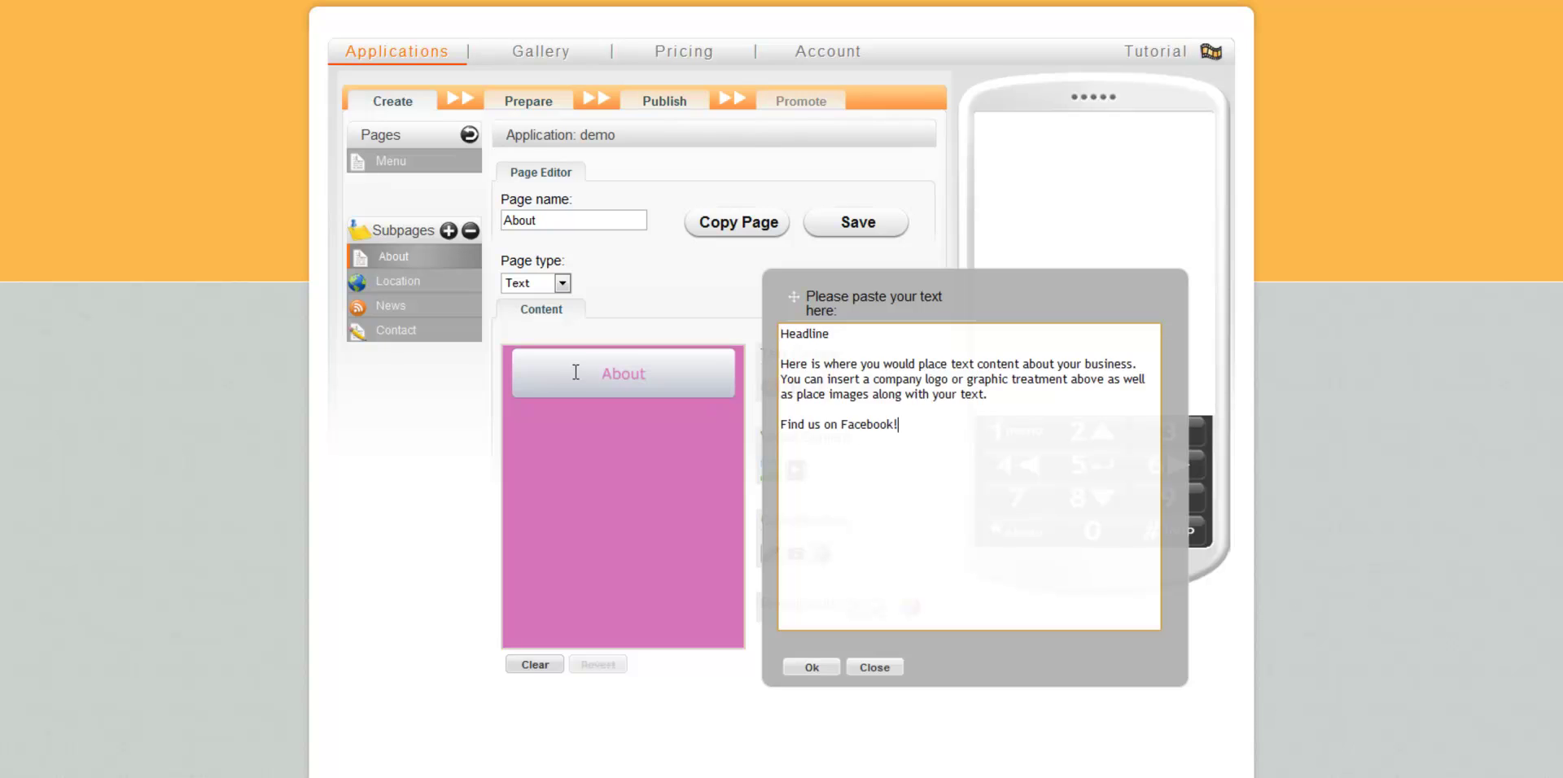
click(812, 668)
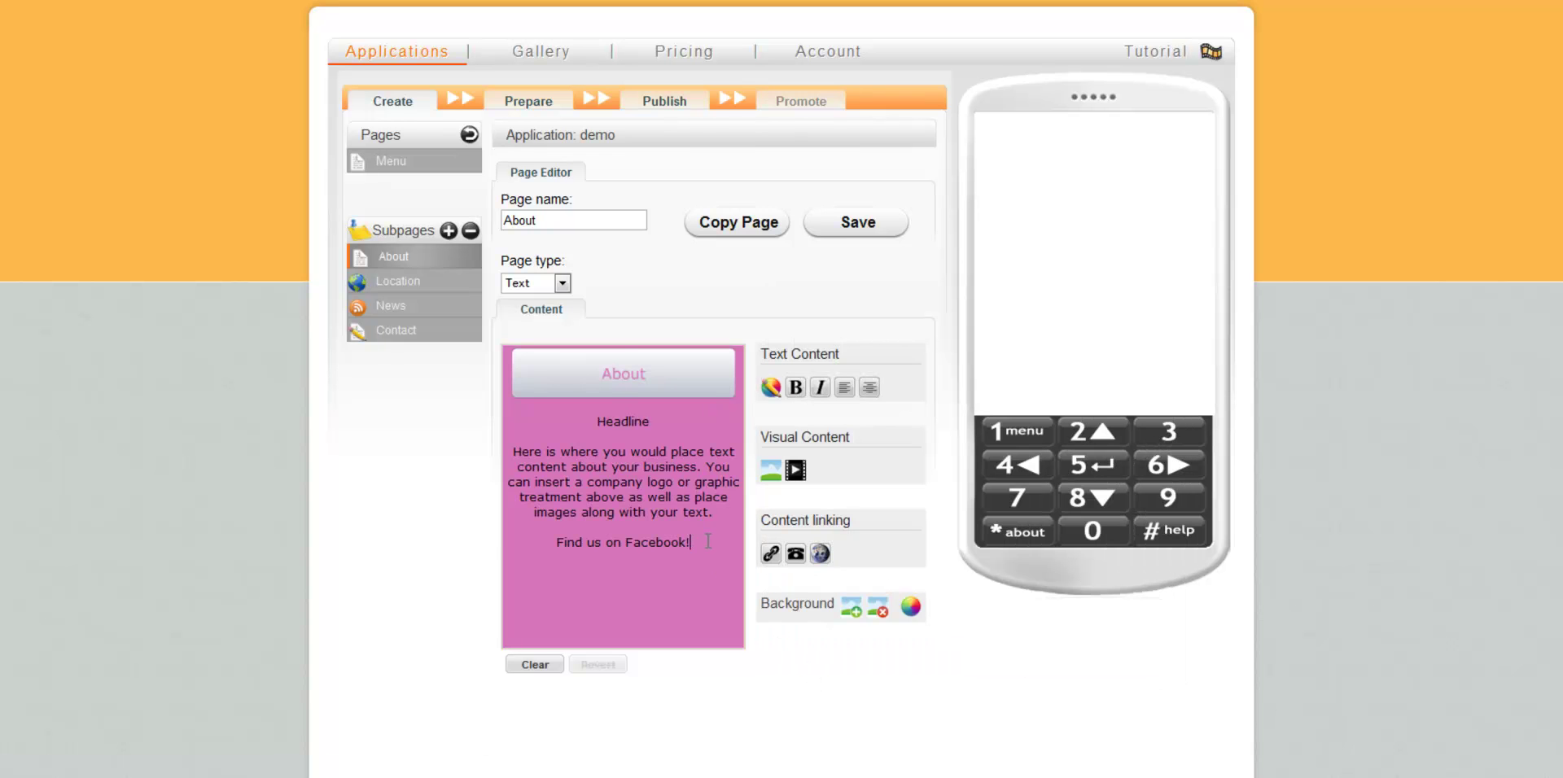
Left-align the About text, move the Facebook button to the line start, and save.
drag(708, 542, 566, 422)
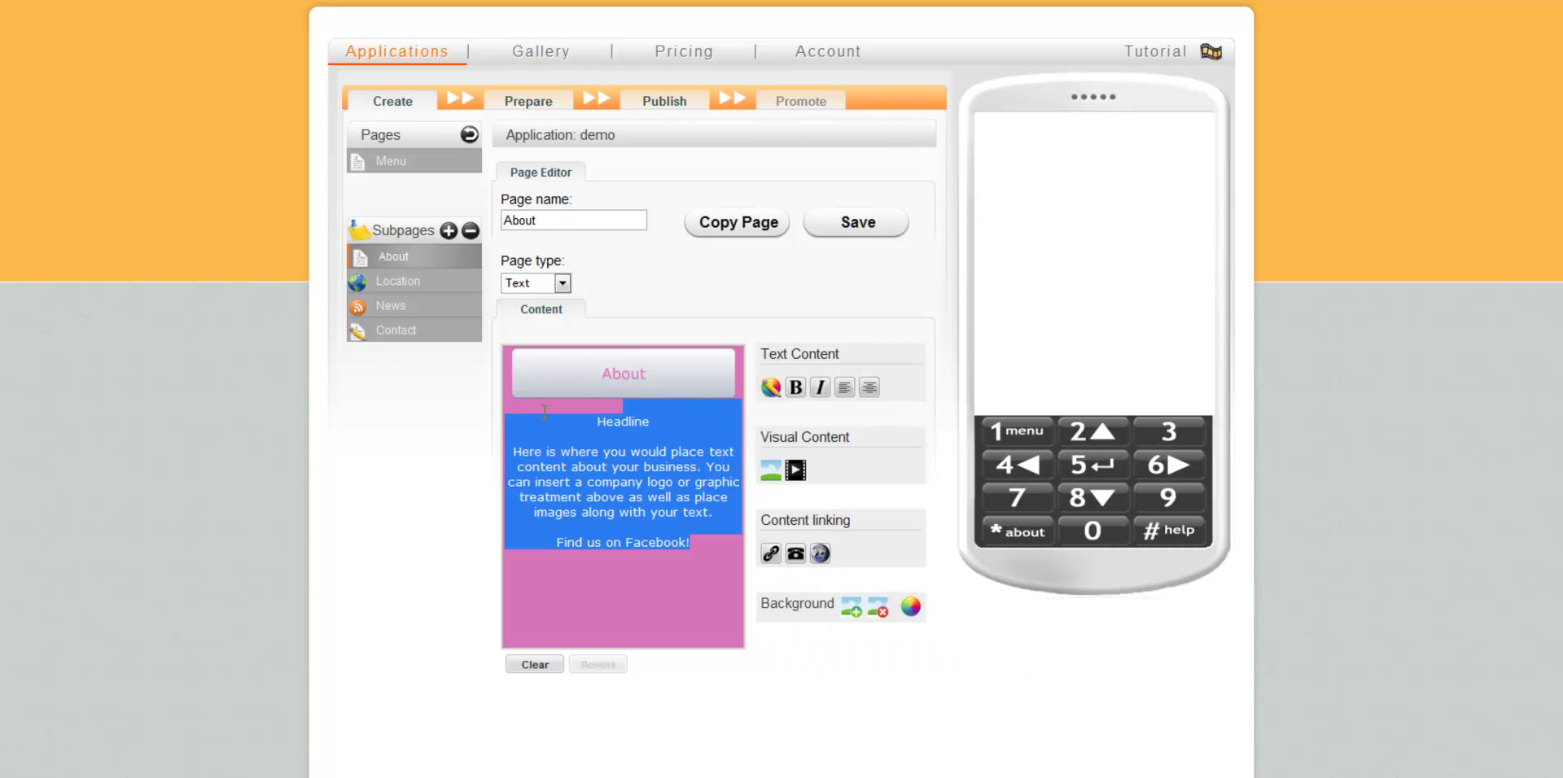
click(844, 388)
click(713, 480)
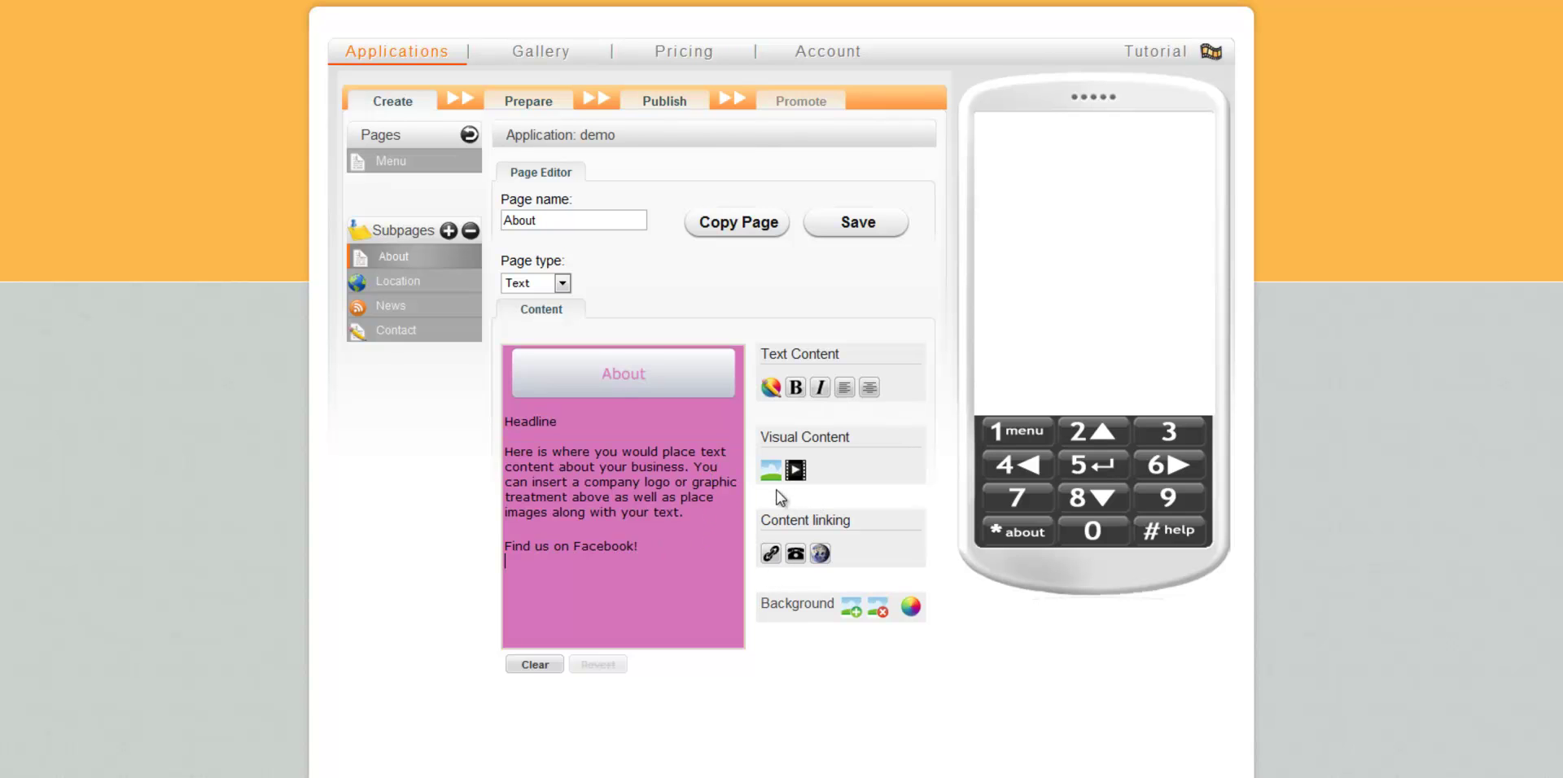
key(BackSpace)
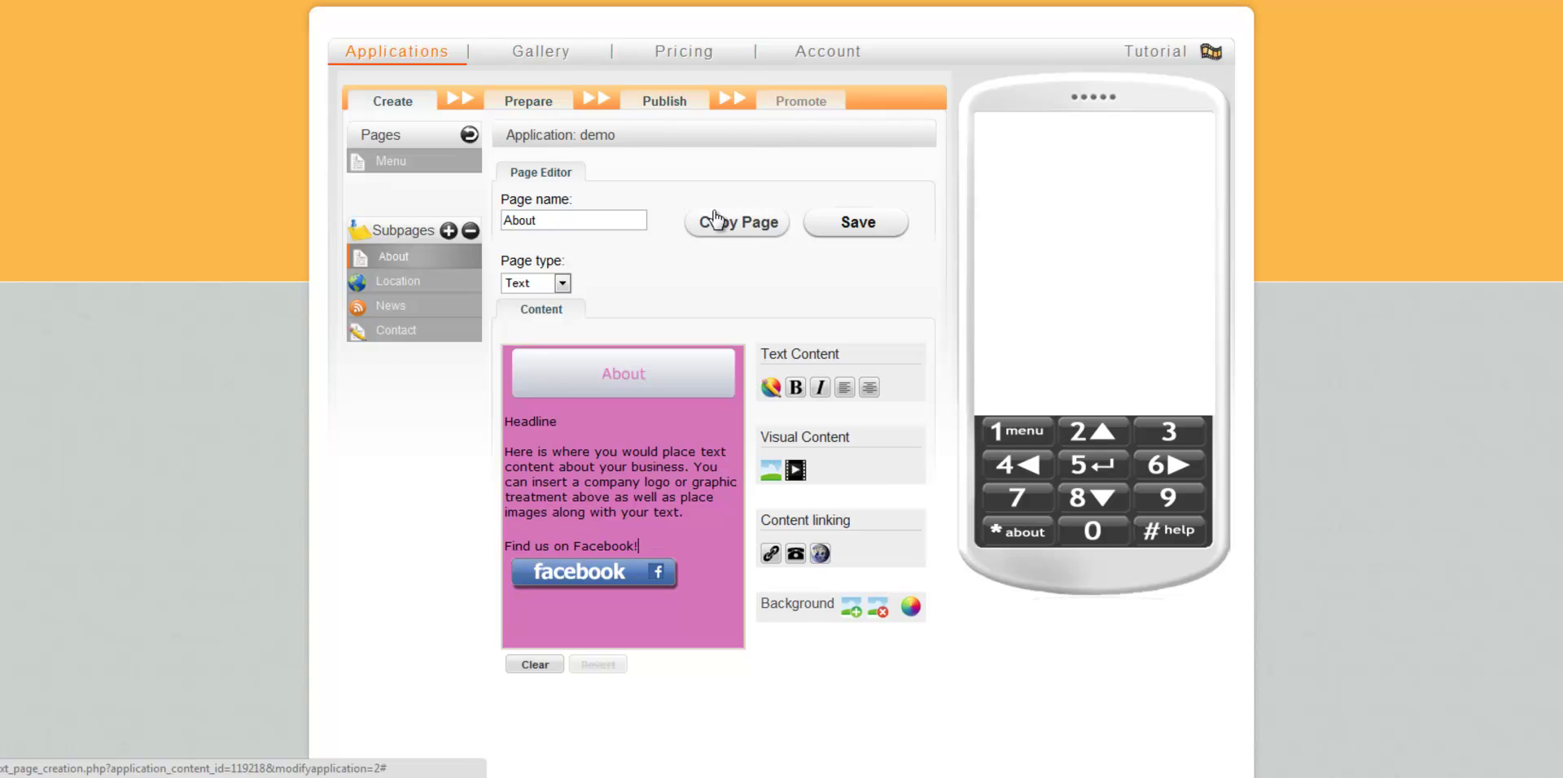
click(871, 205)
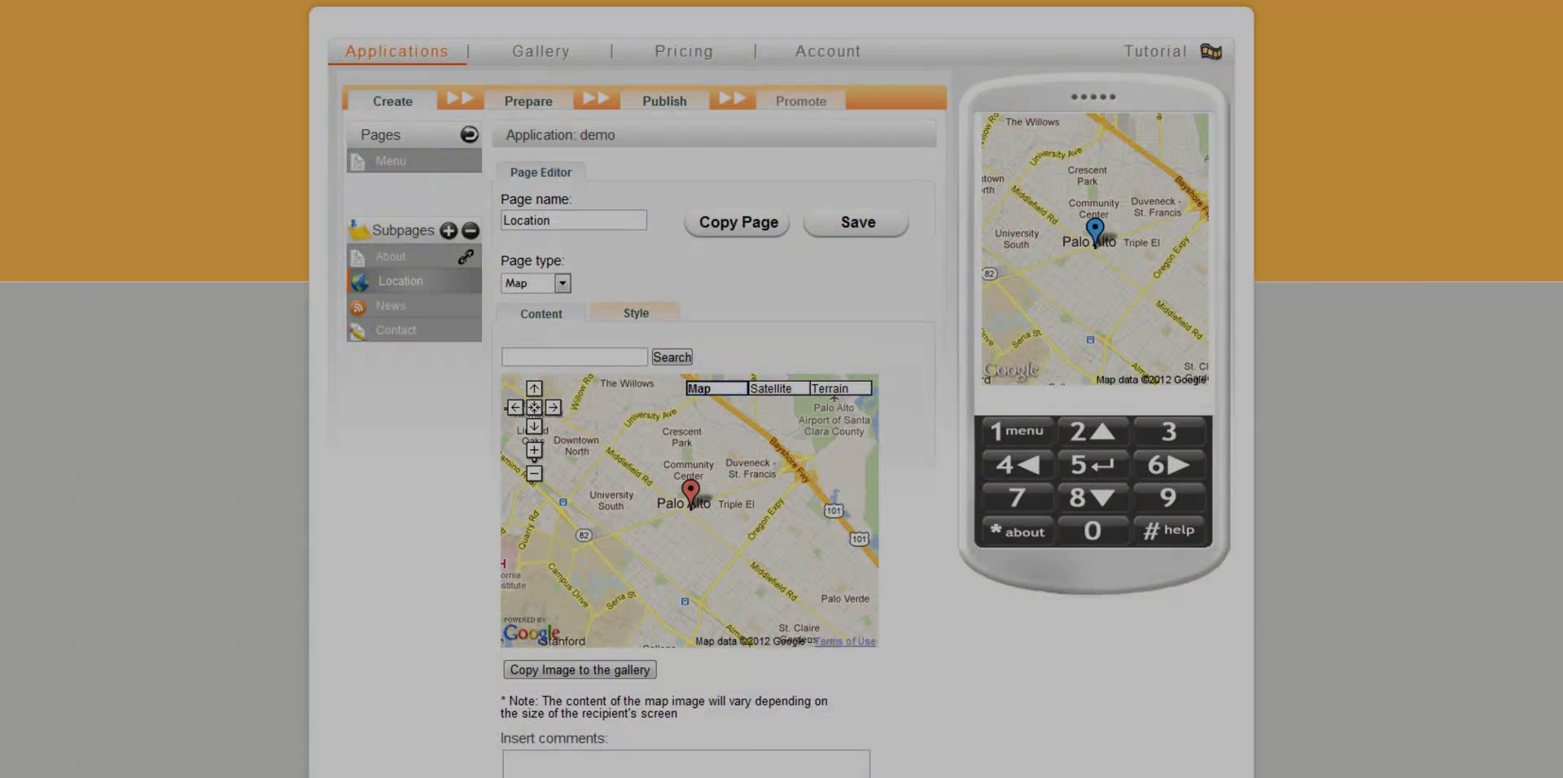
Centre the map on Yonge and Eglinton in terrain view with comment 'Parking in the Back'.
text(Yo)
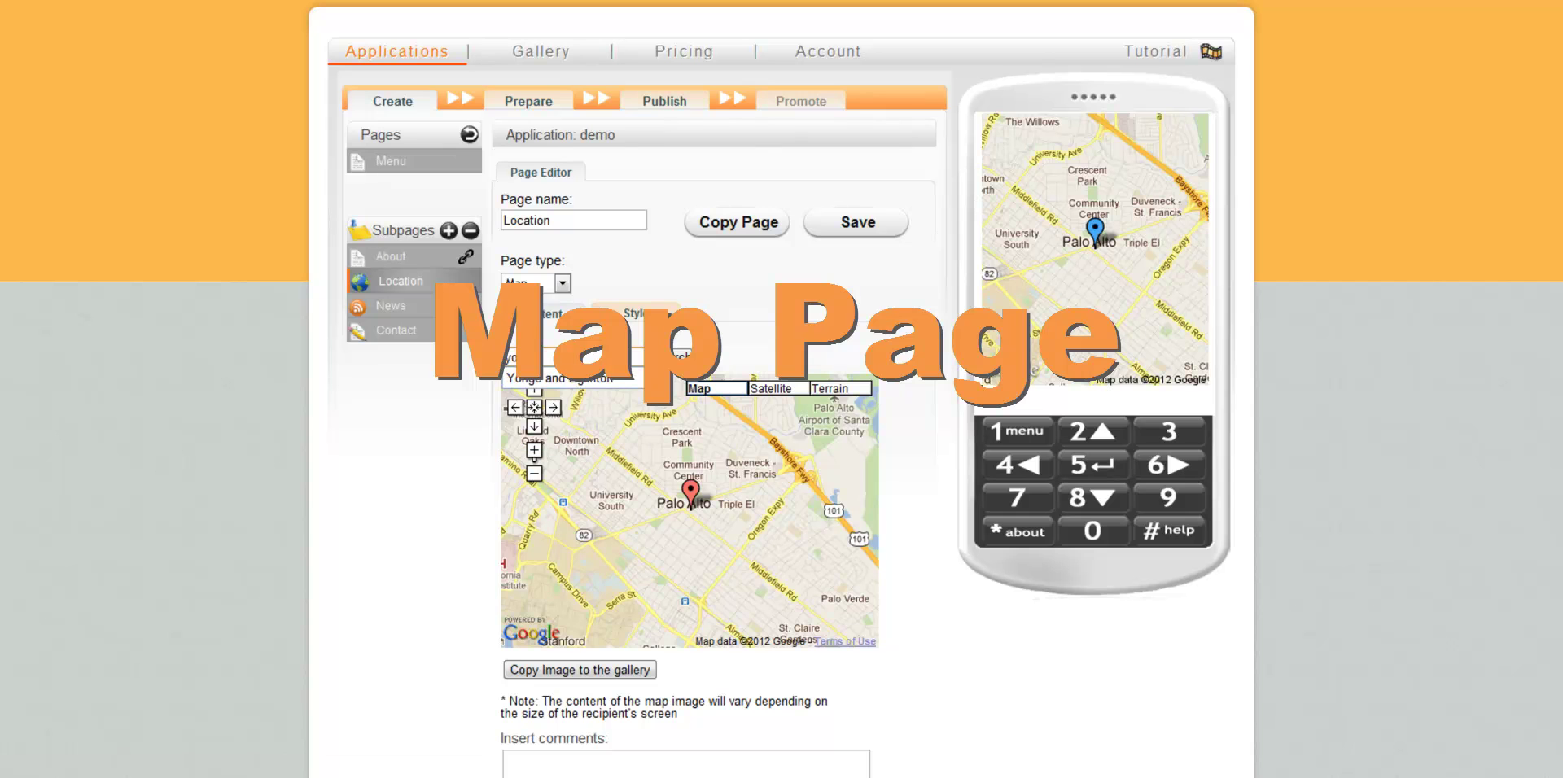
text(d eglinton)
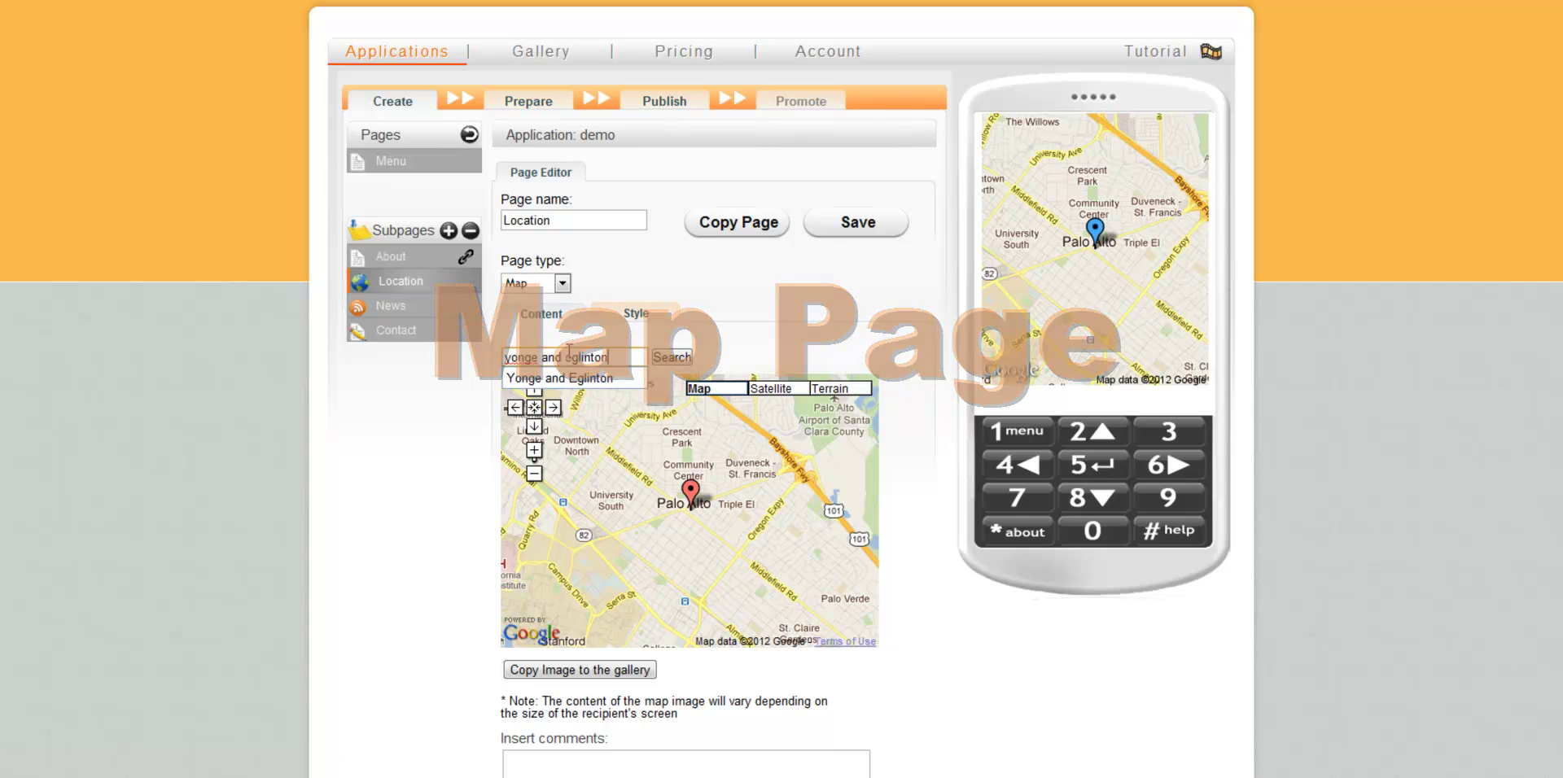
click(673, 358)
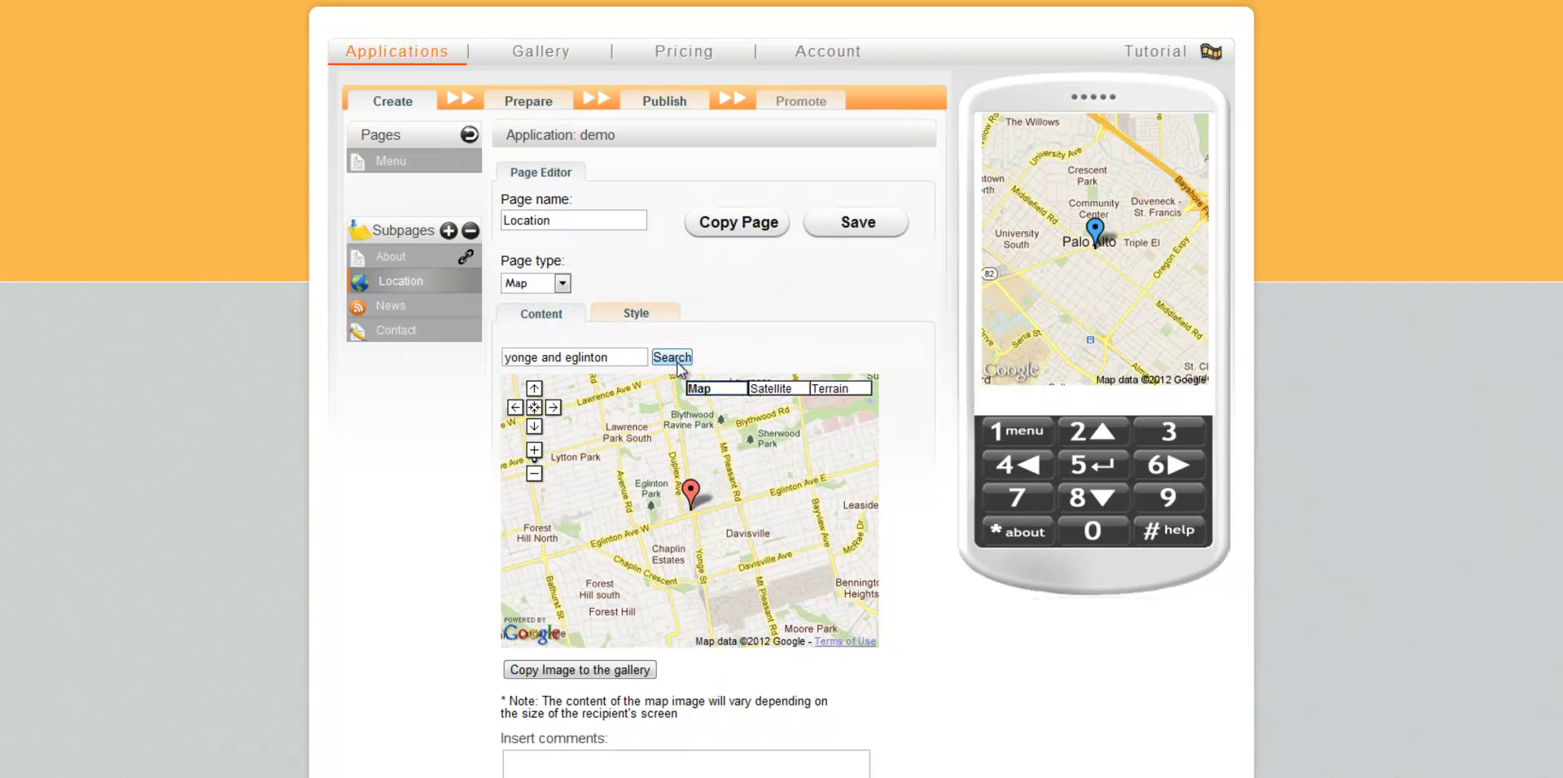
click(846, 394)
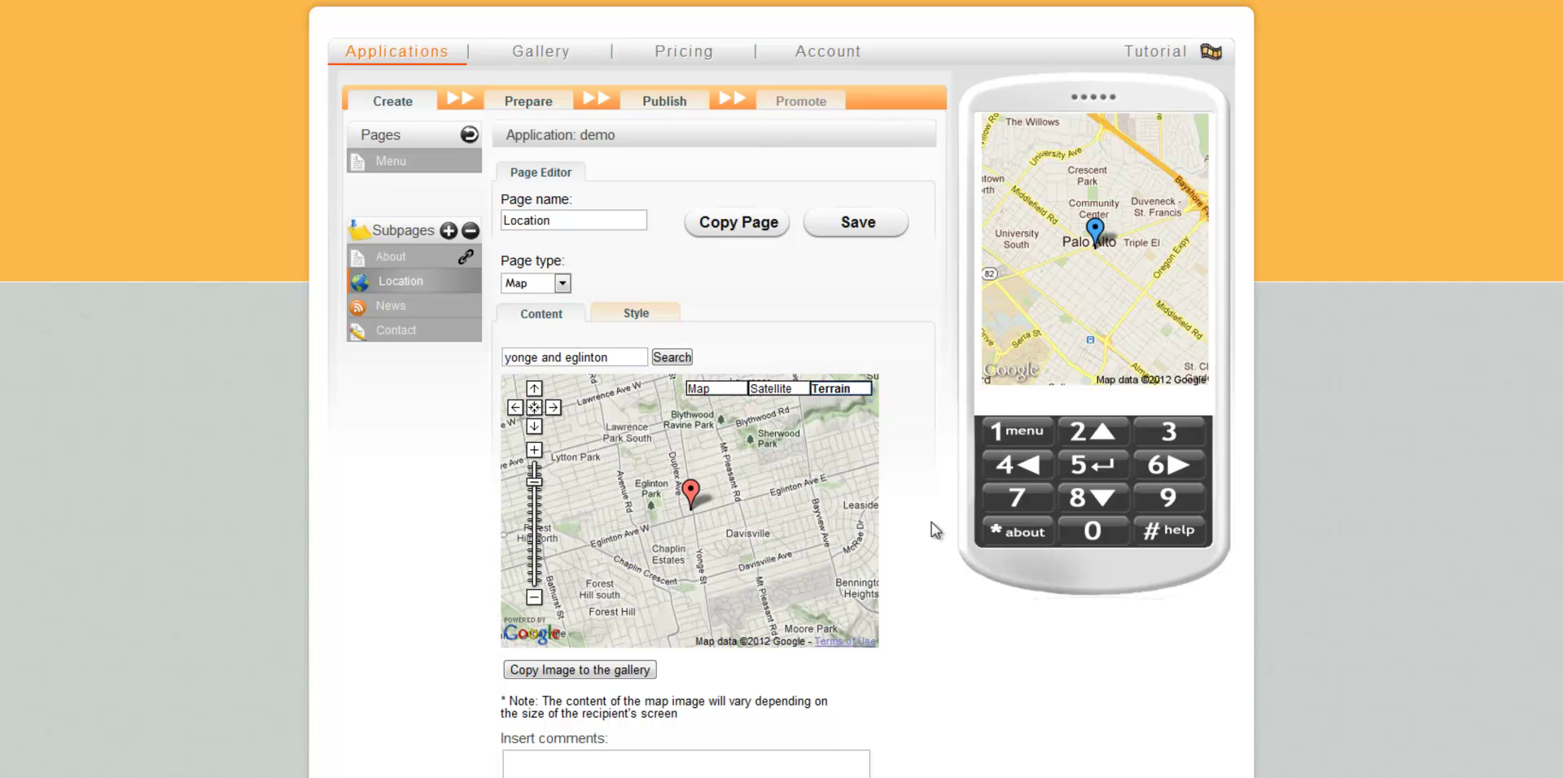
scroll(921, 521, down, 3)
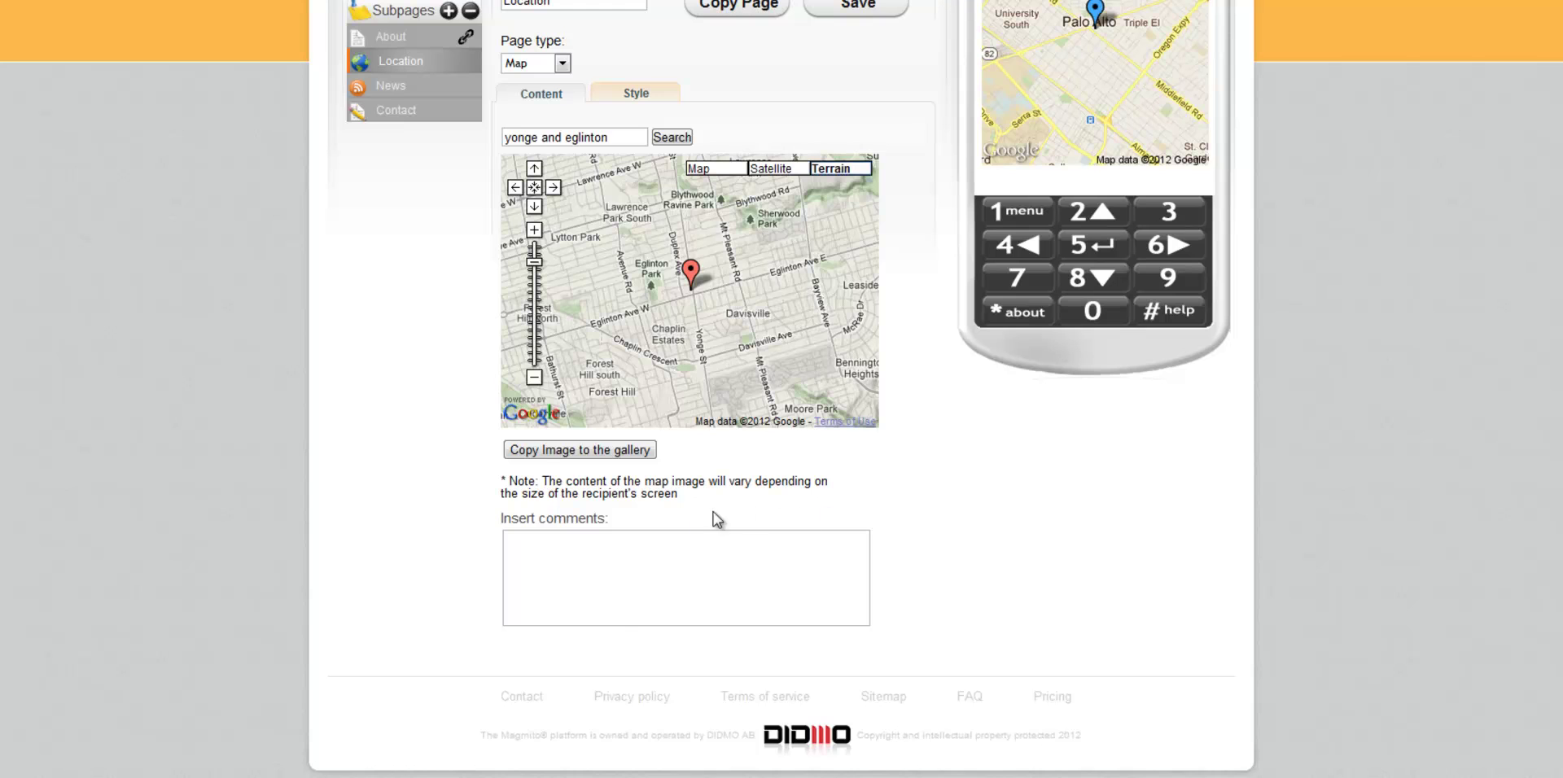
click(662, 547)
text(Parking in the Back)
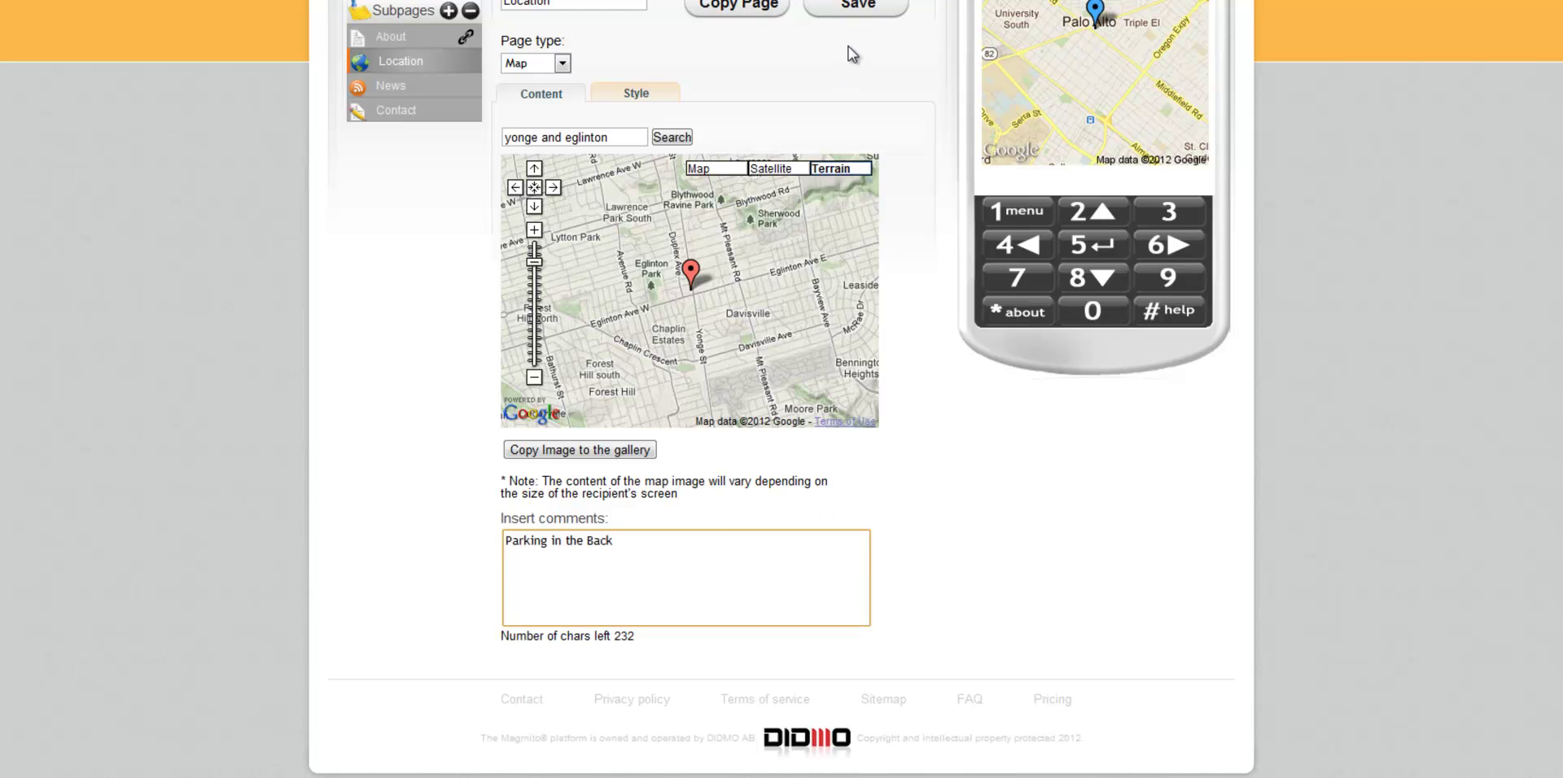
Title the Location page 'Come on in and visit our shop!' and save it.
click(649, 94)
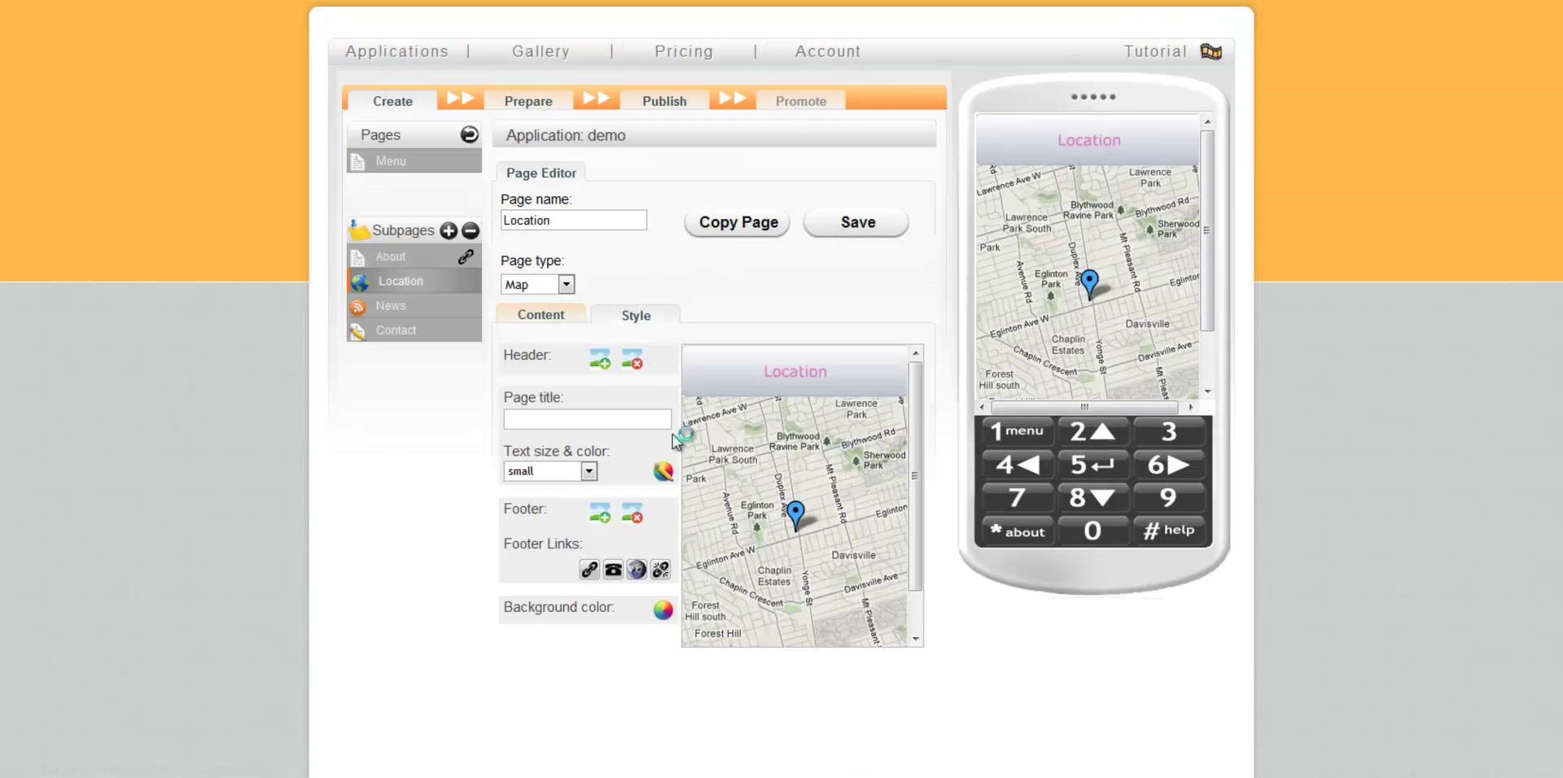
click(618, 419)
text(Come on in and visit our shop!)
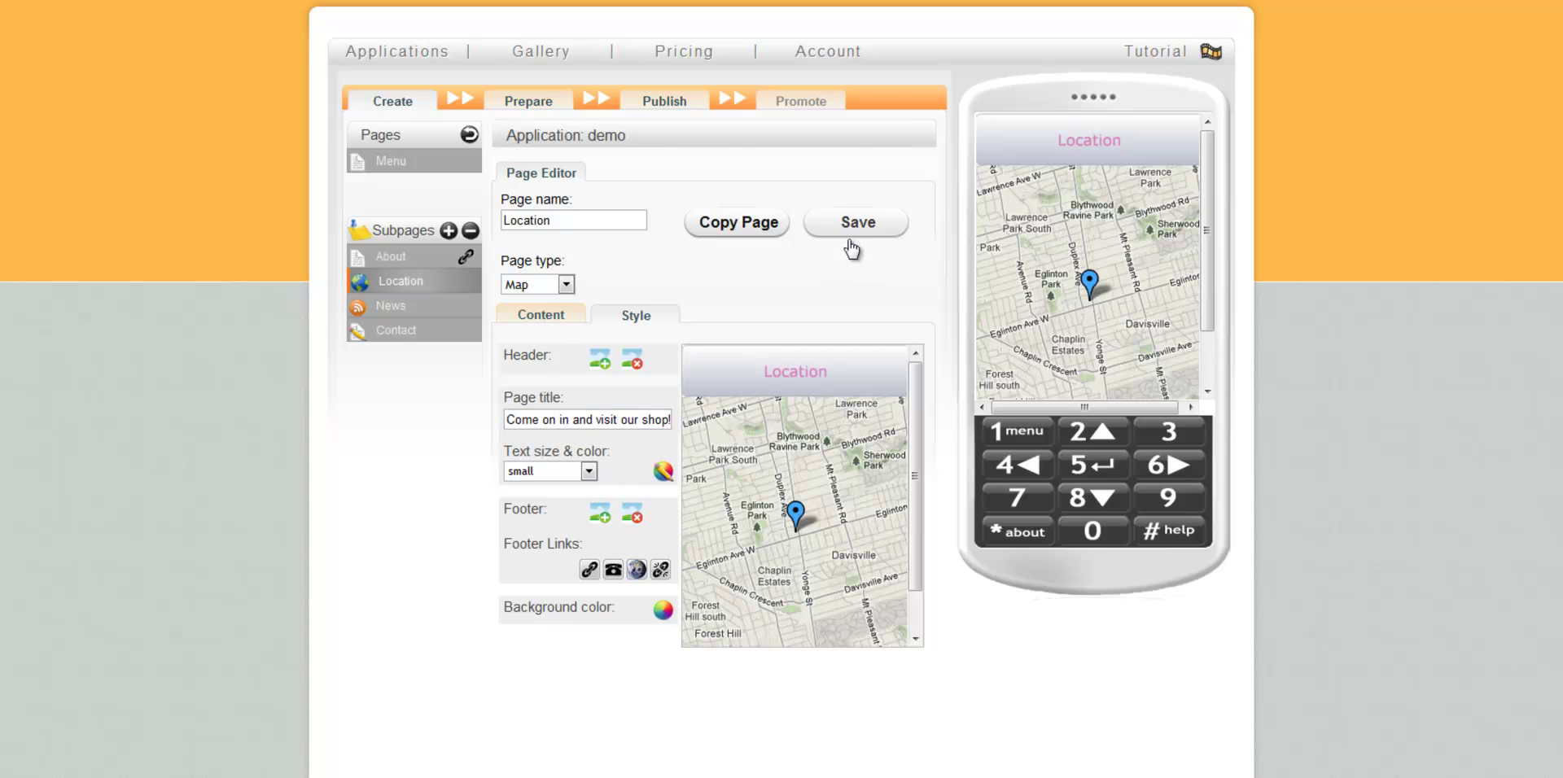
click(858, 228)
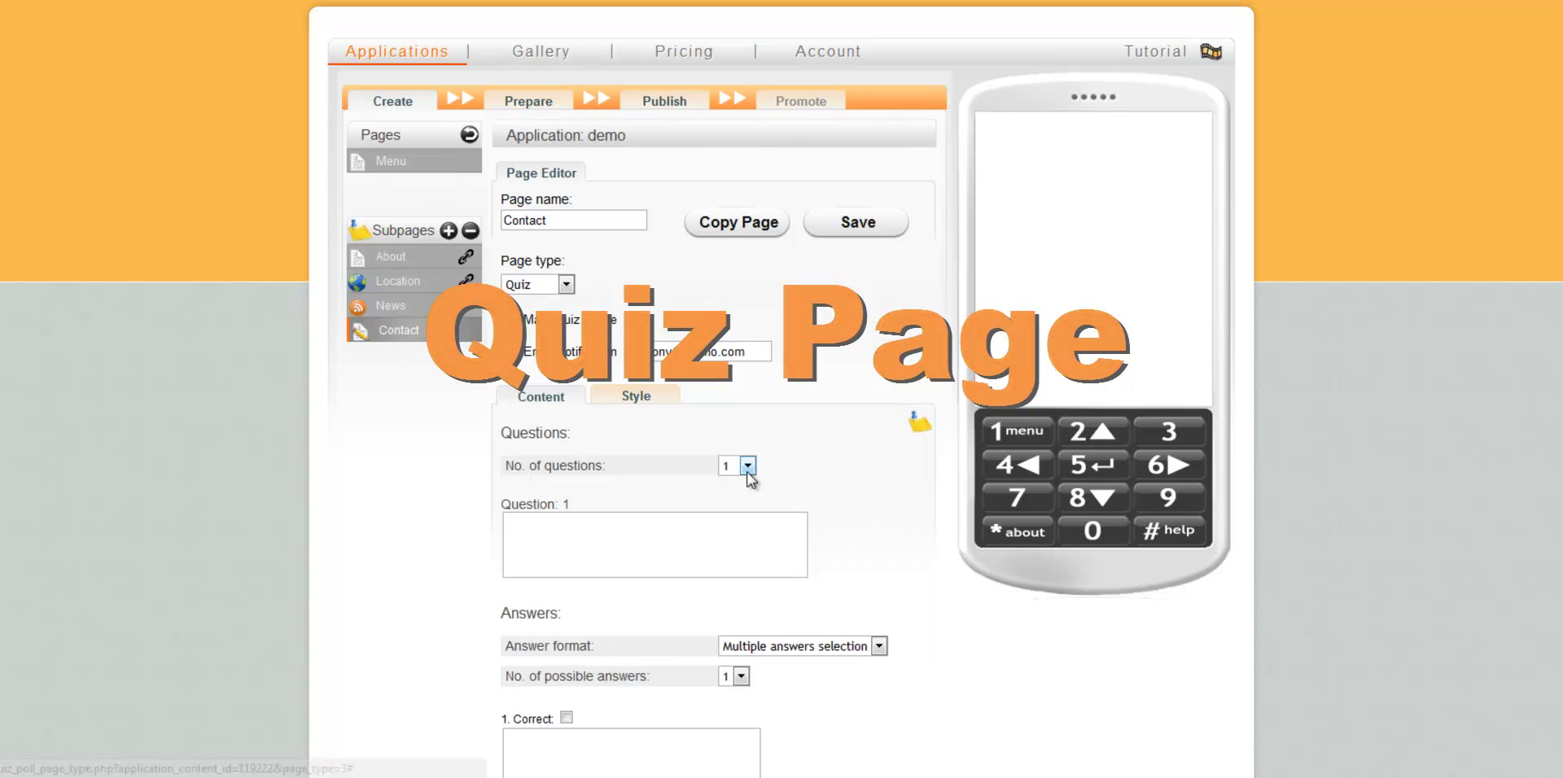
Set the quiz to four questions, with the first question 'Name' taking text answers.
click(746, 465)
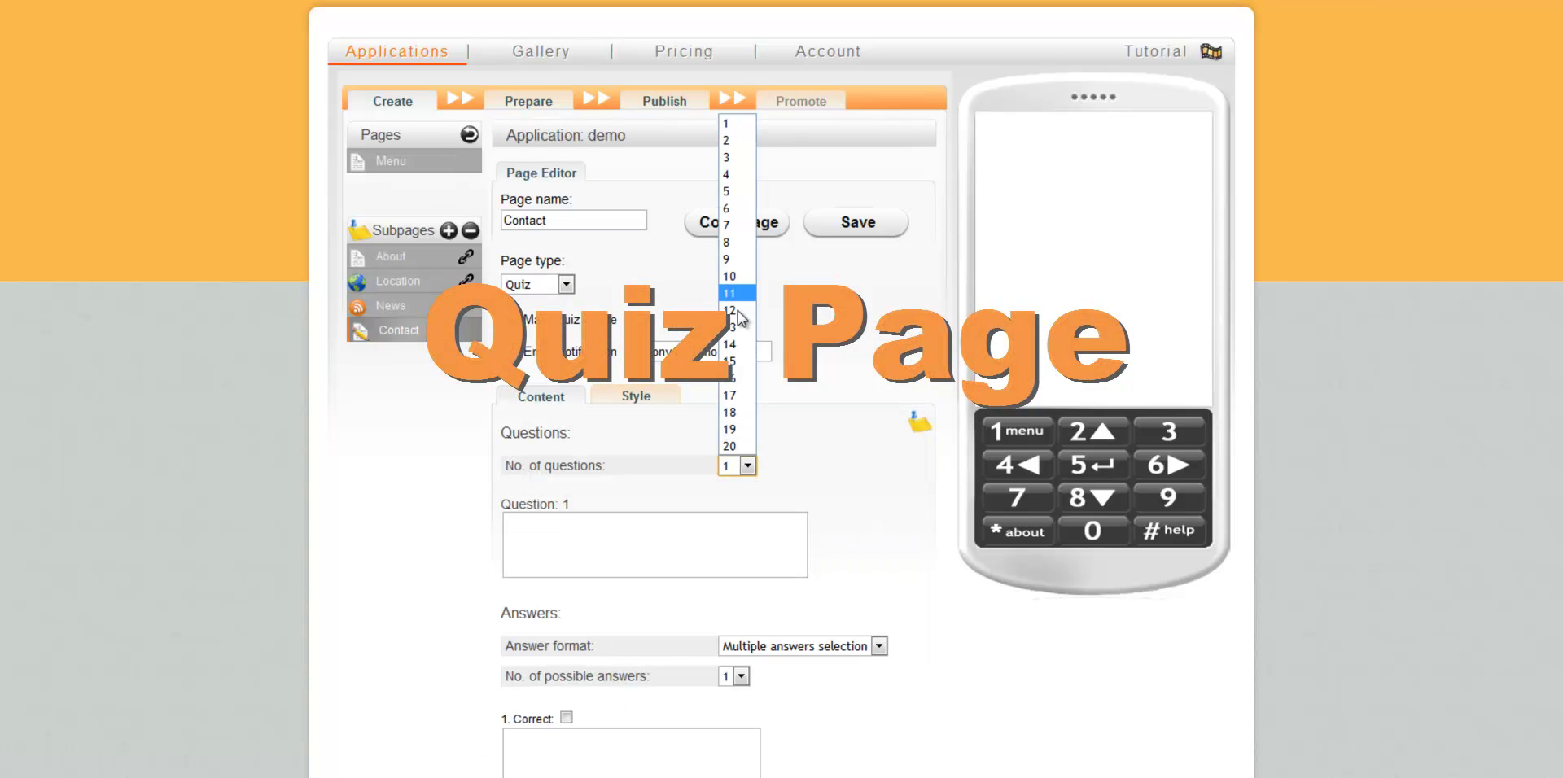
click(739, 171)
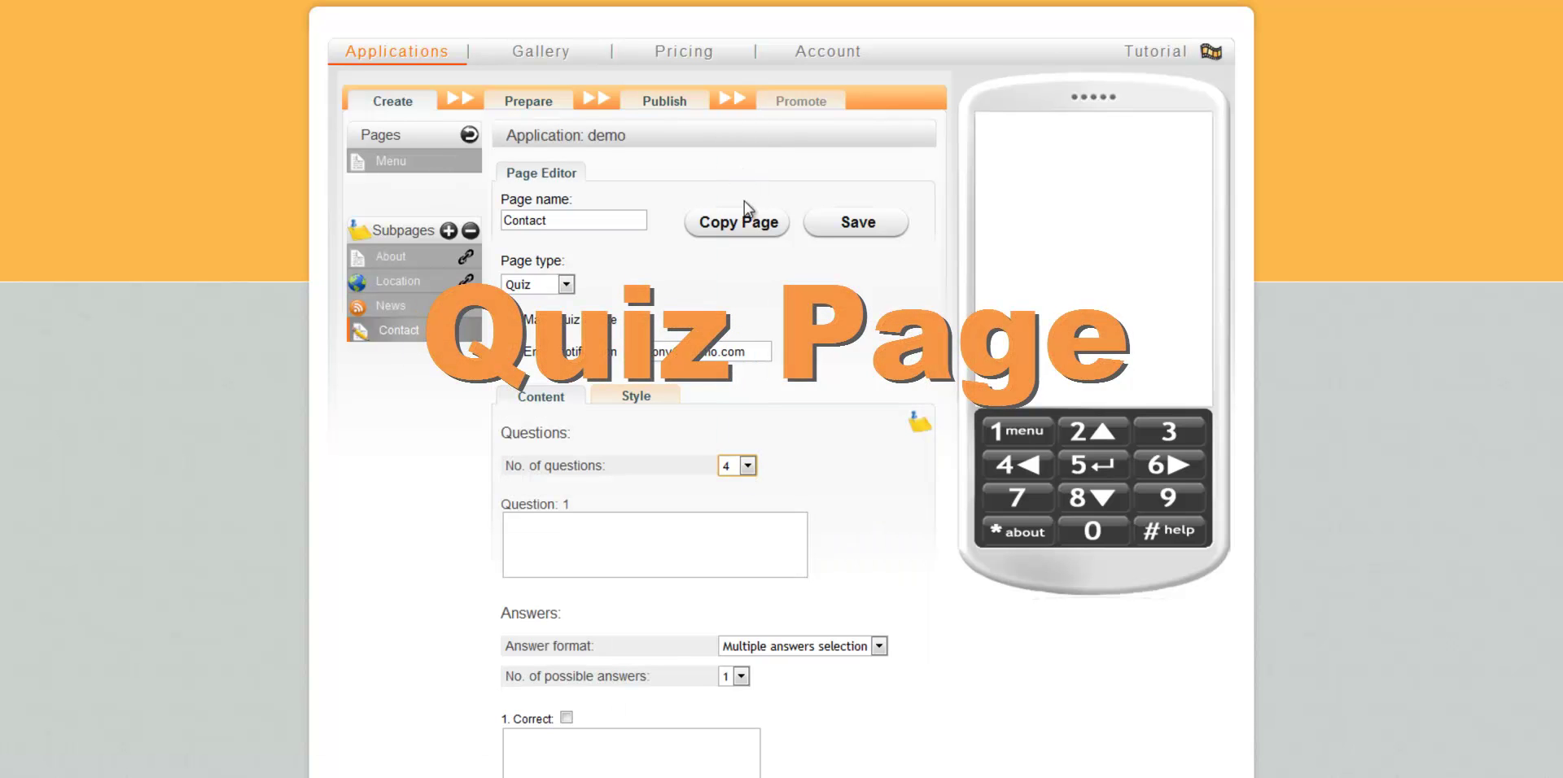
click(691, 524)
text(Name)
click(794, 619)
click(819, 647)
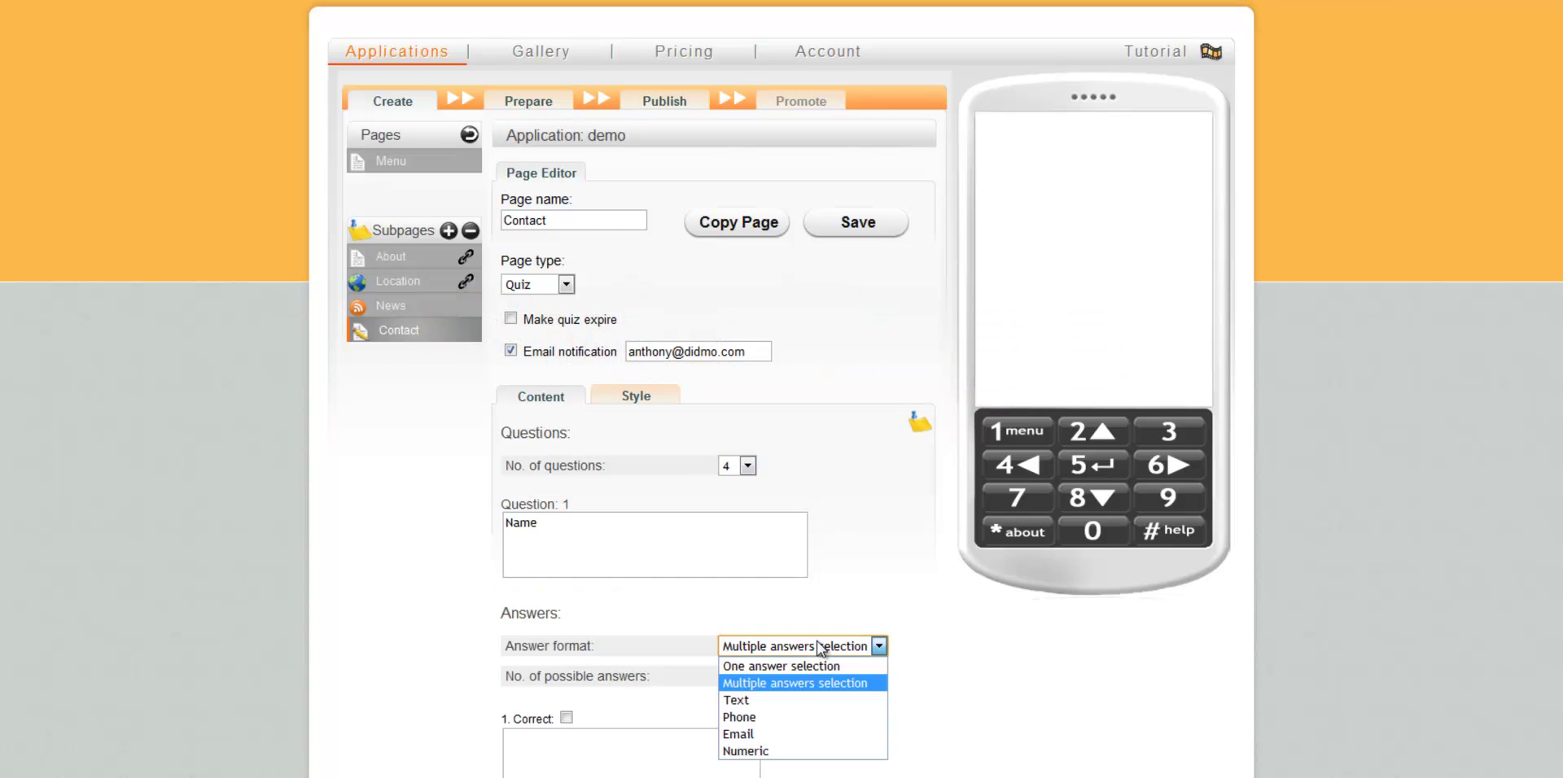
click(763, 702)
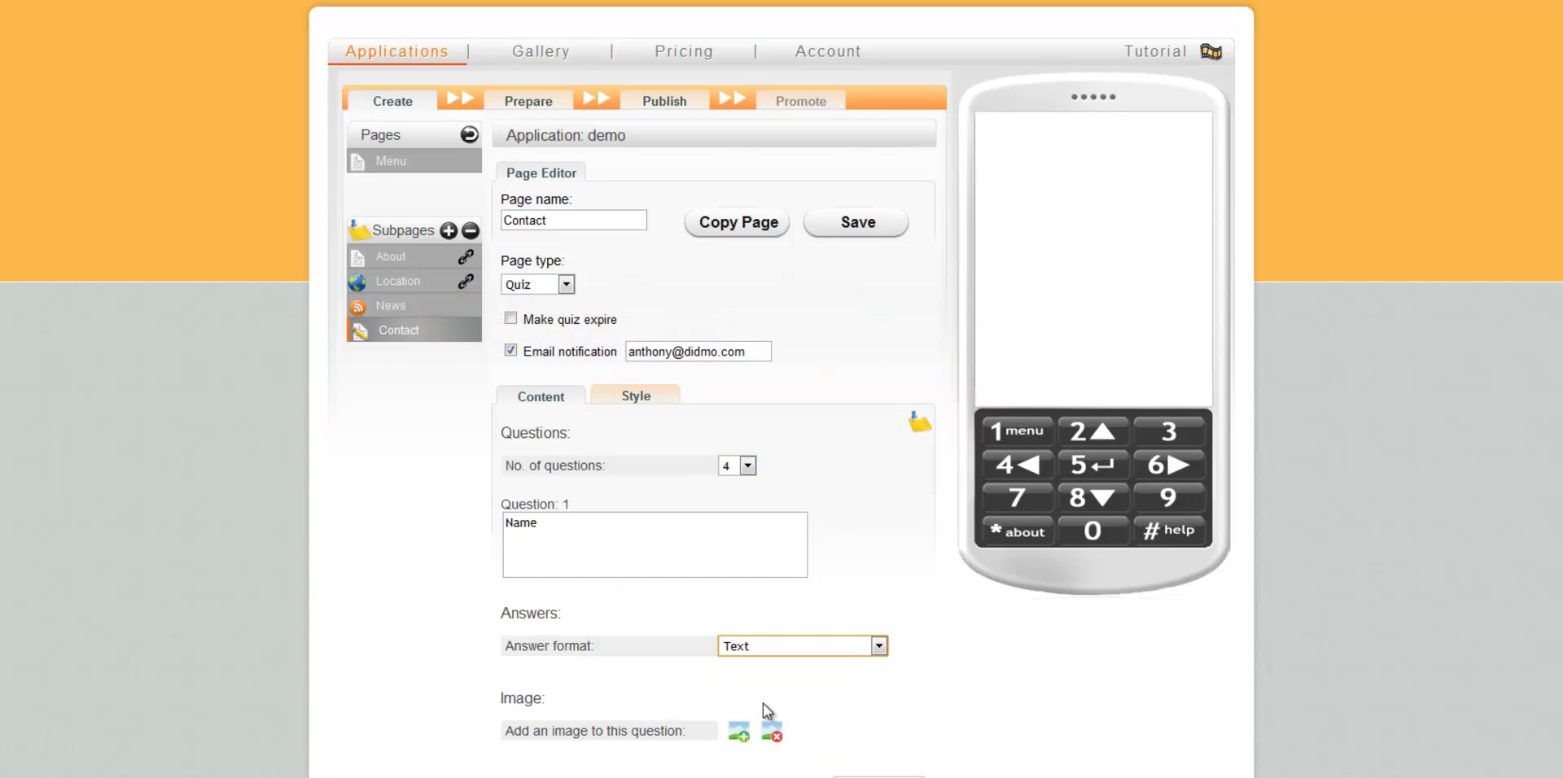
scroll(944, 635, down, 3)
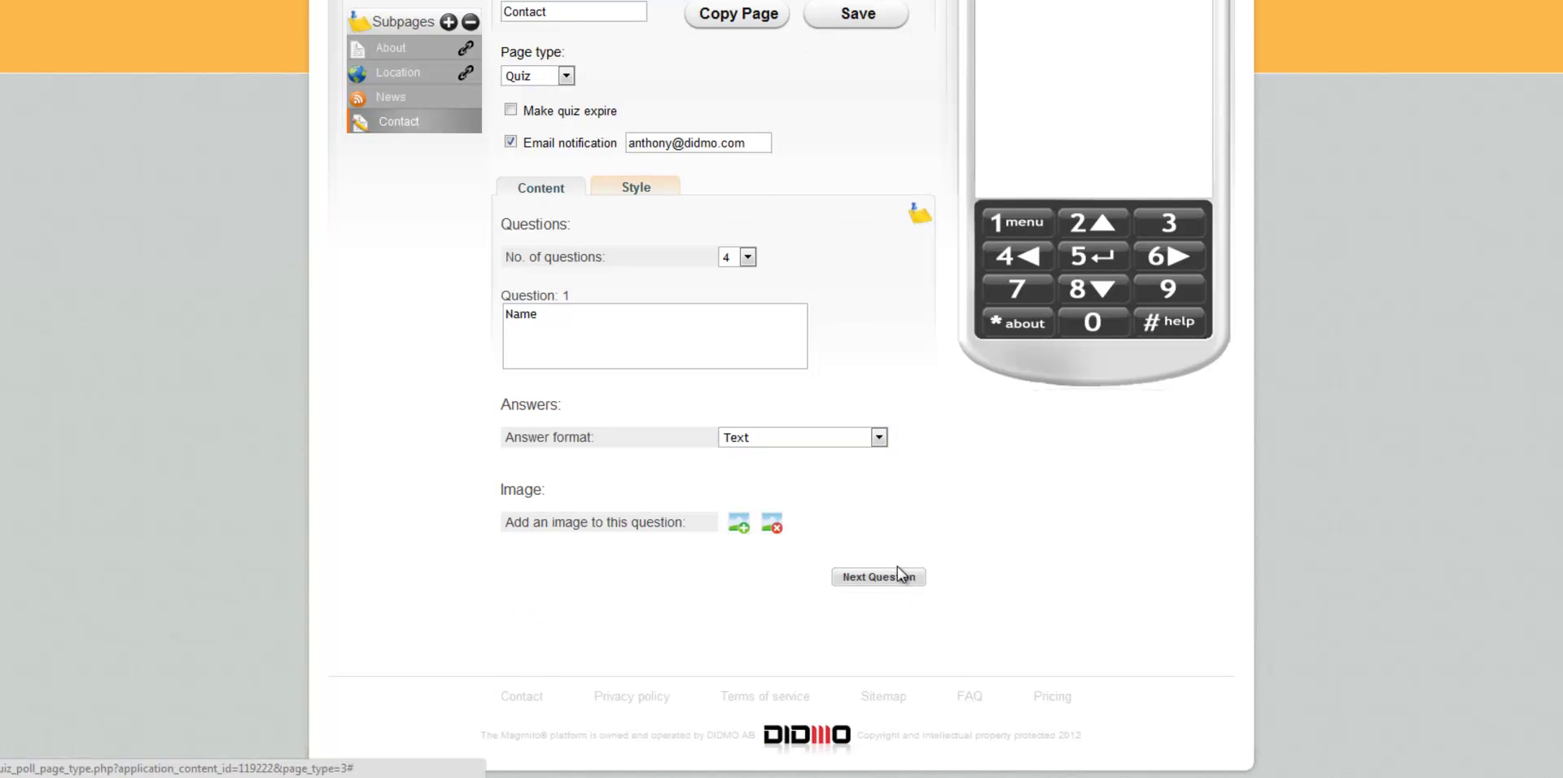
click(900, 575)
Make the fourth question 'Leave a message!' with a text answer format.
click(638, 532)
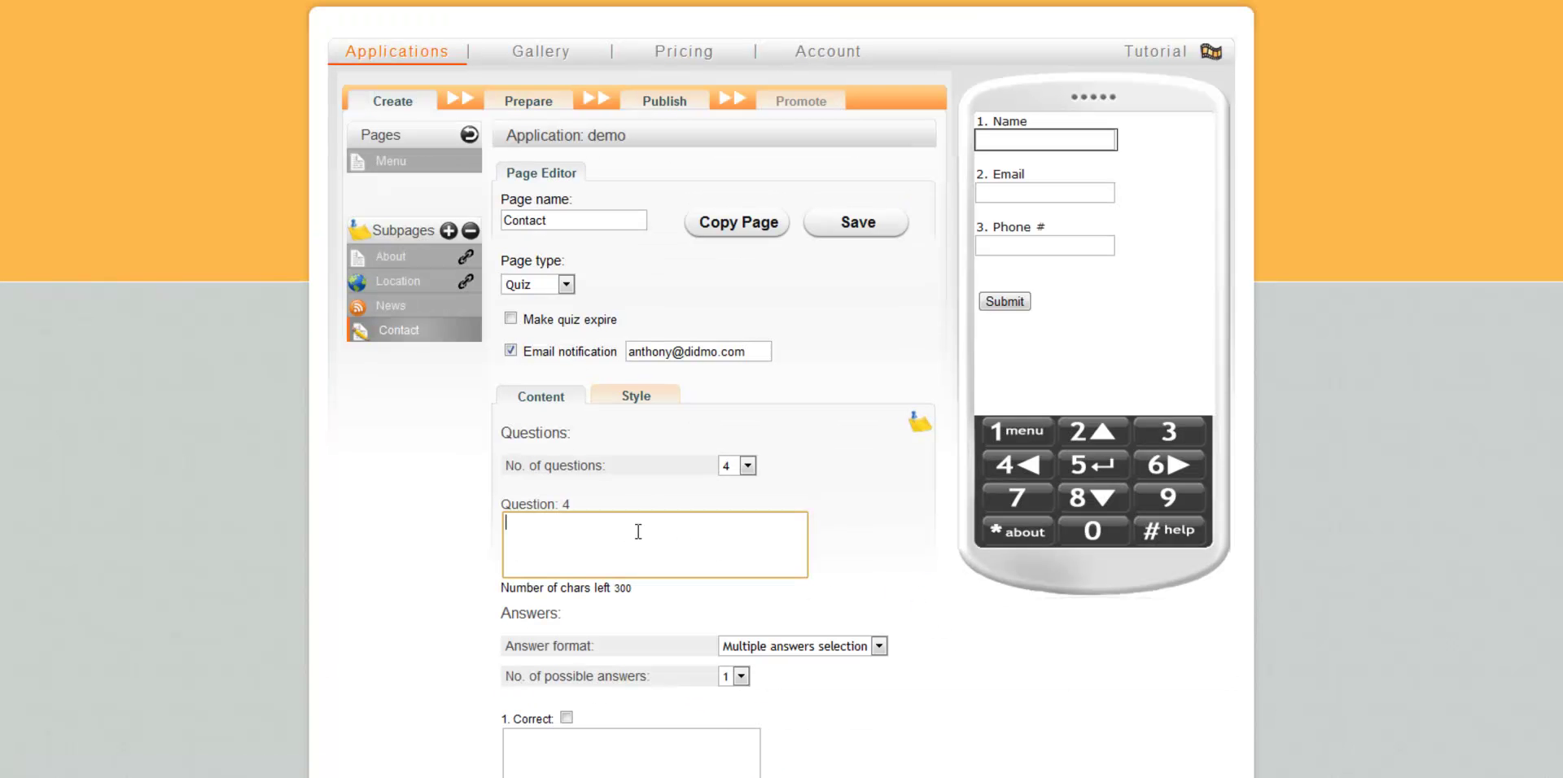
text(Leave a message!)
click(794, 647)
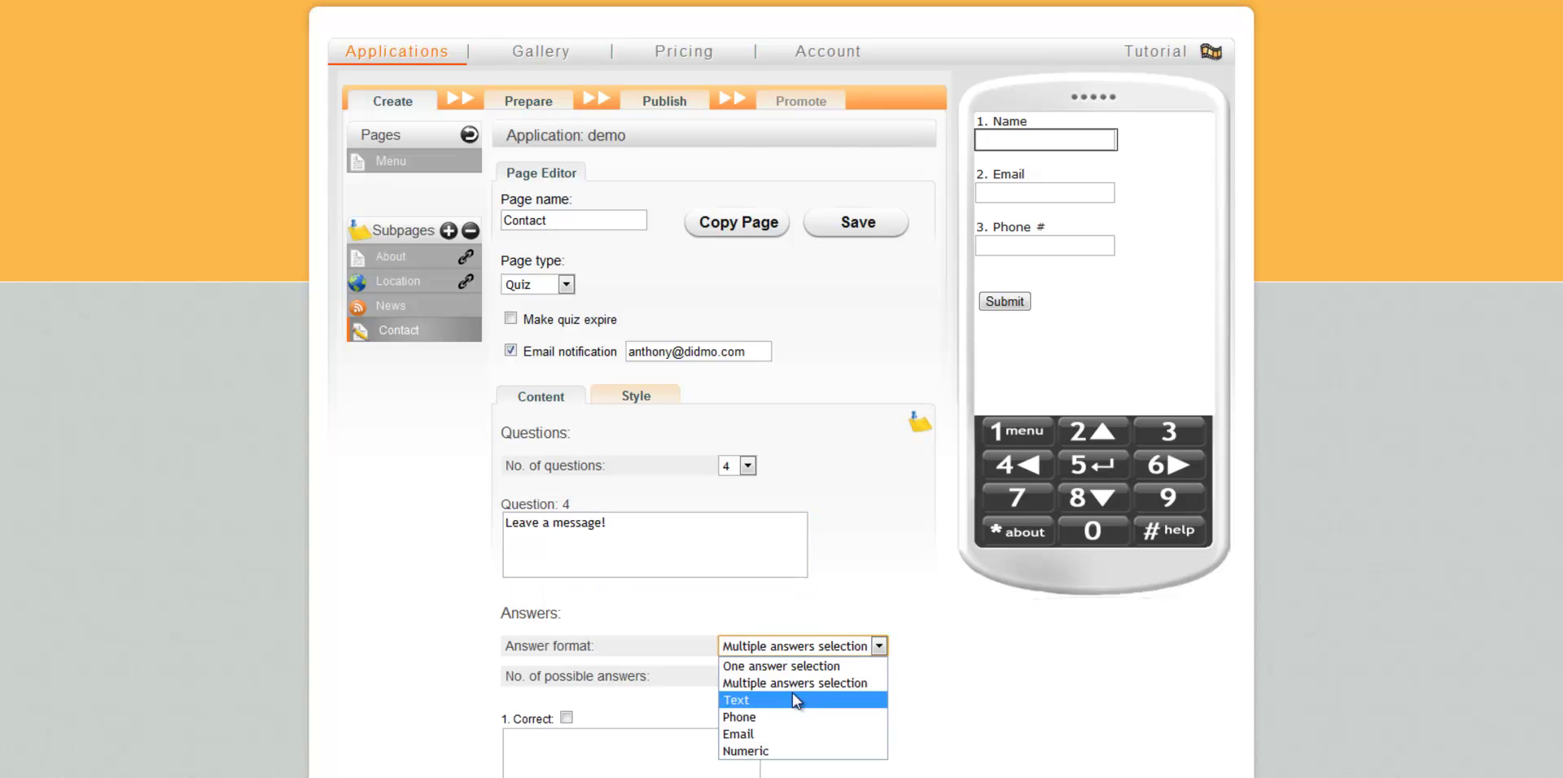
click(798, 694)
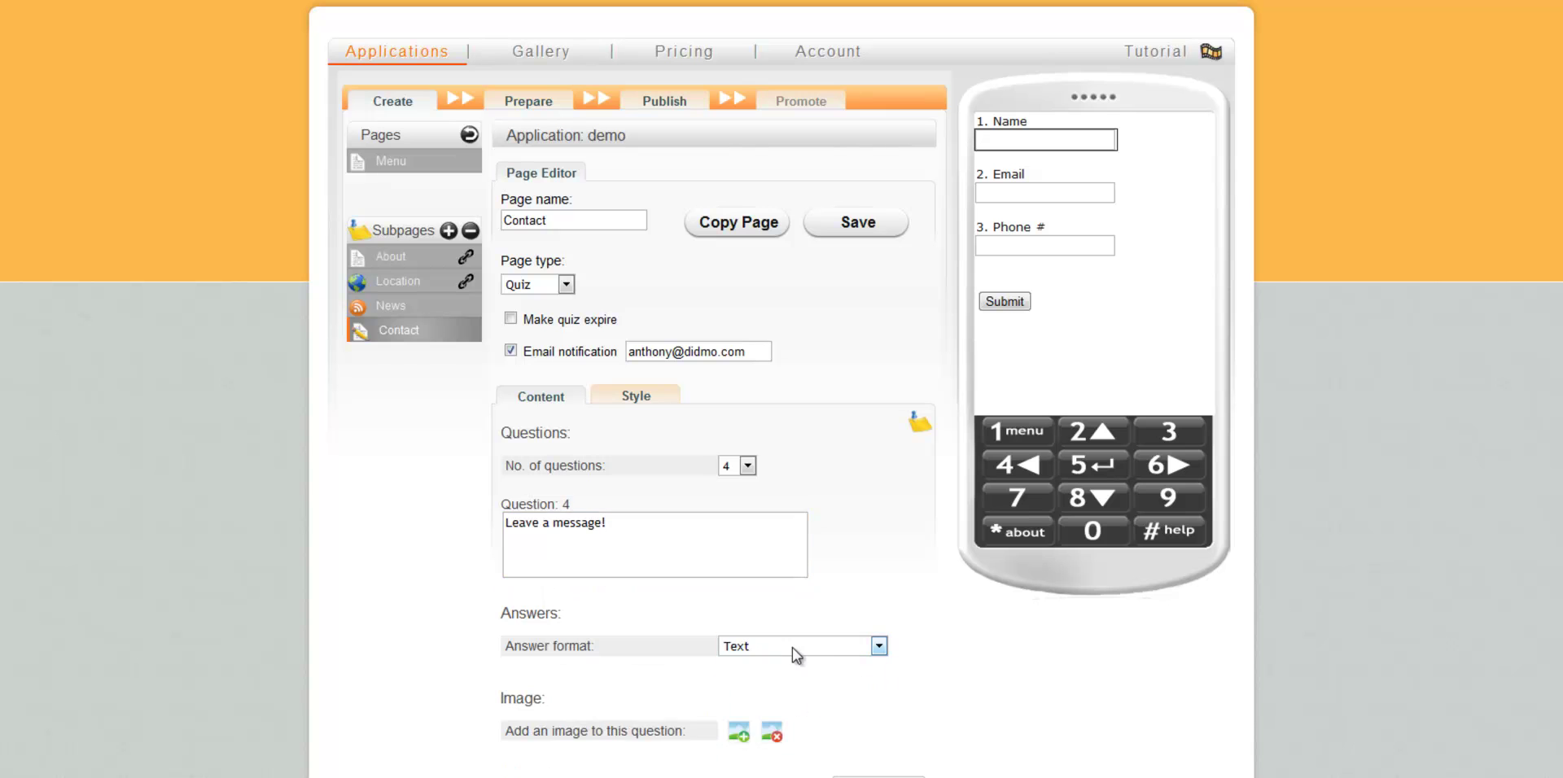
click(640, 395)
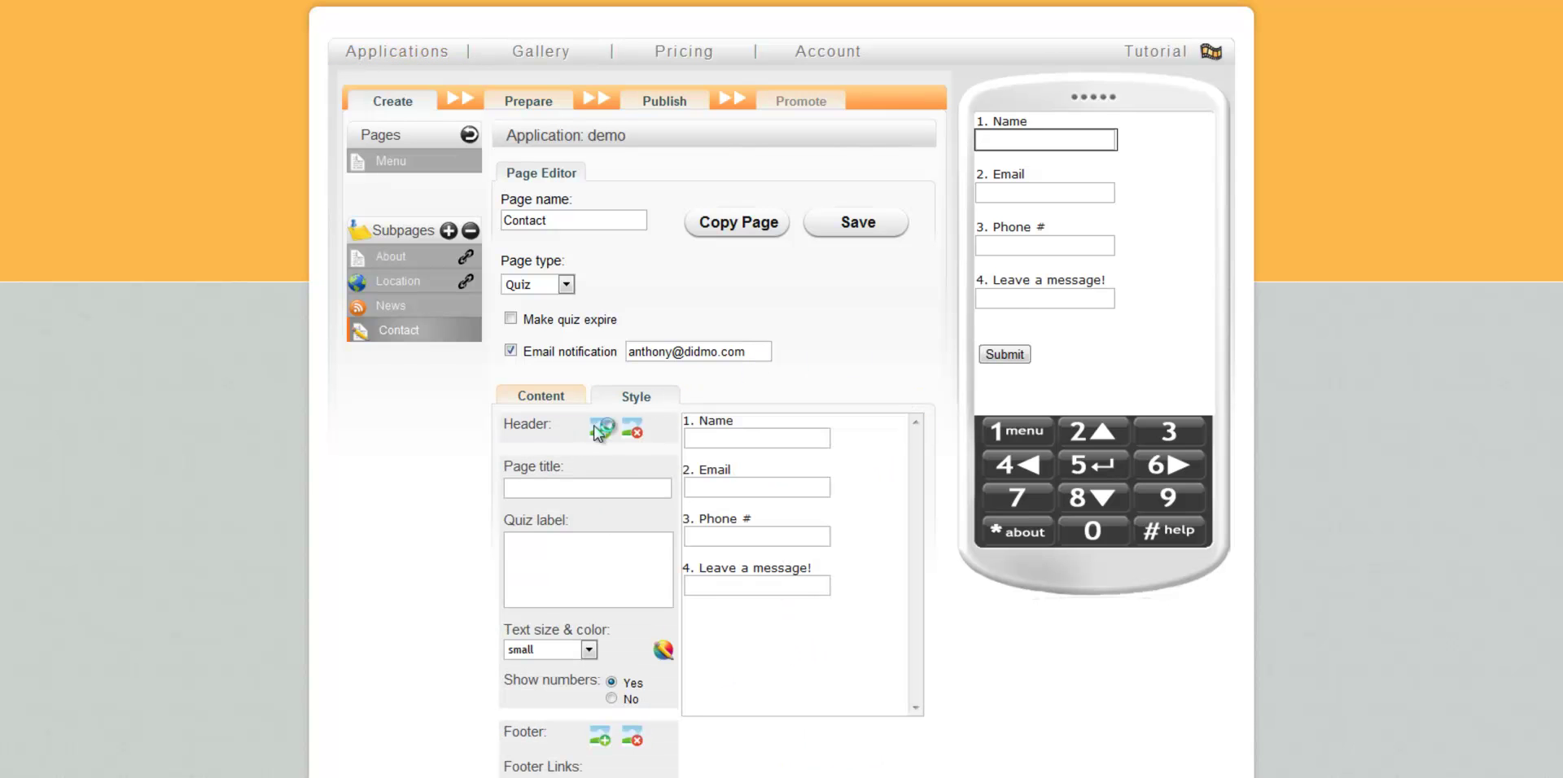
Add a header to the Contact page and give it a #d775bb pink background.
click(600, 428)
scroll(421, 497, down, 3)
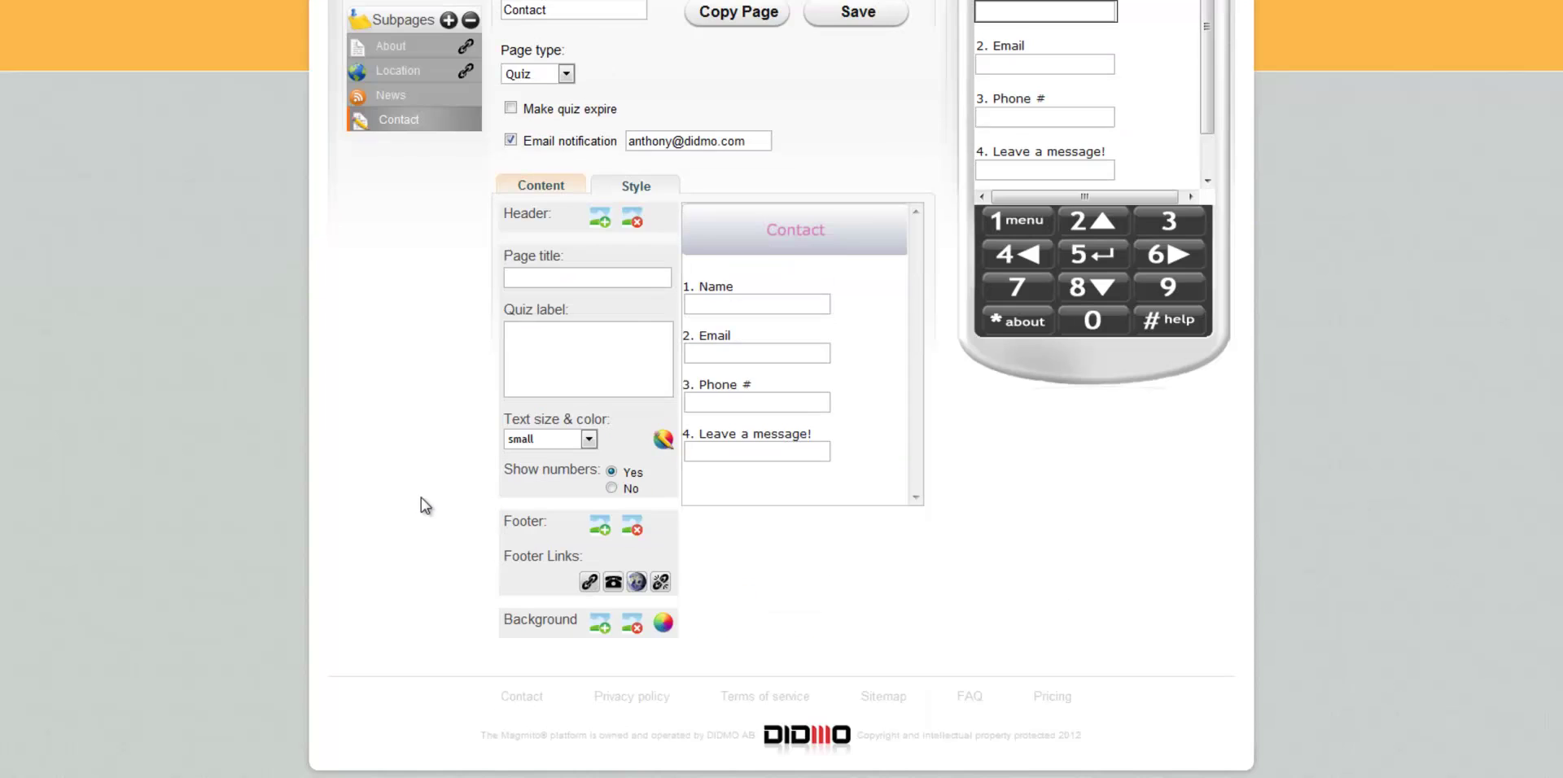
click(663, 624)
text(#d775bb)
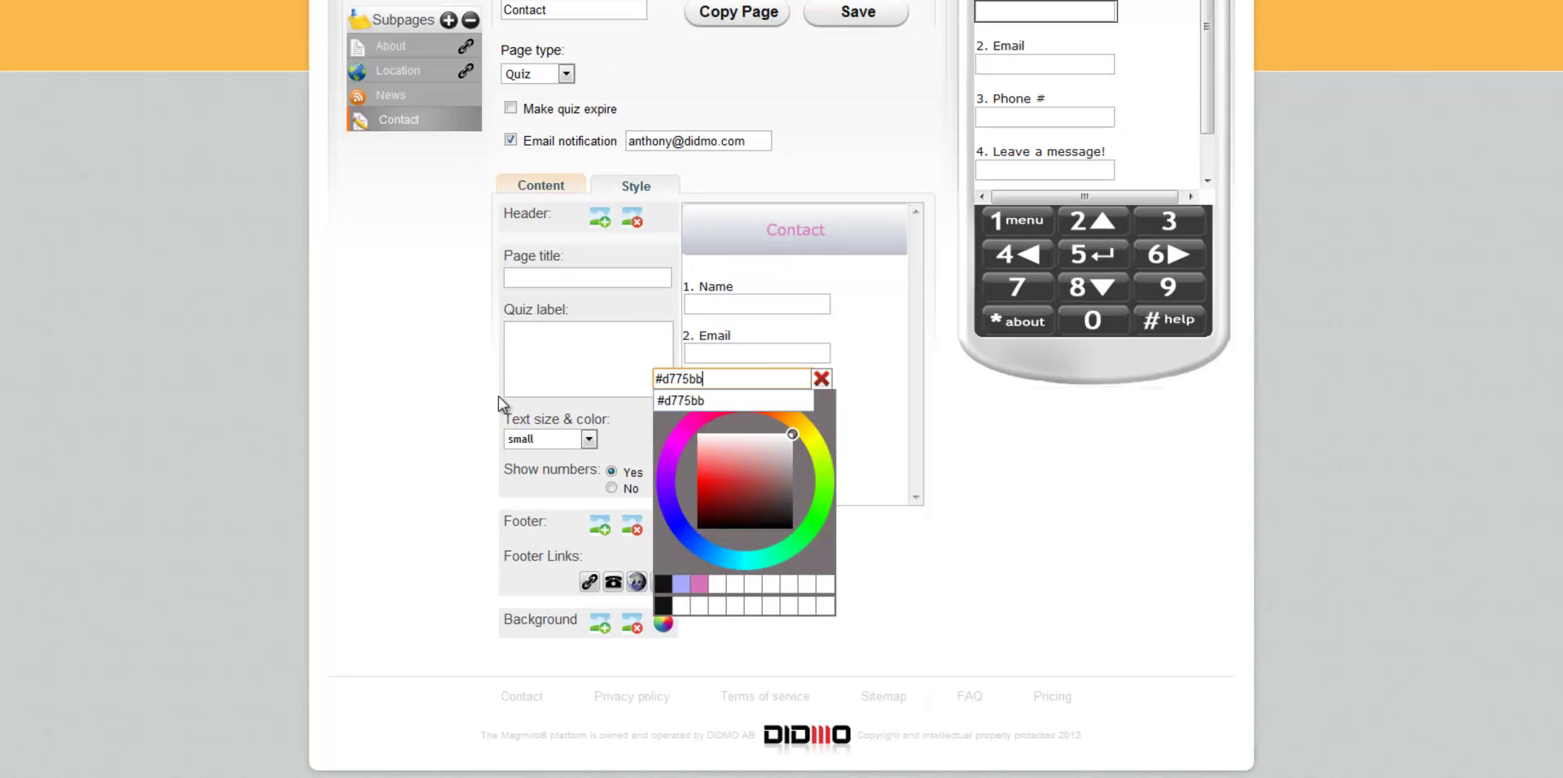
key(Return)
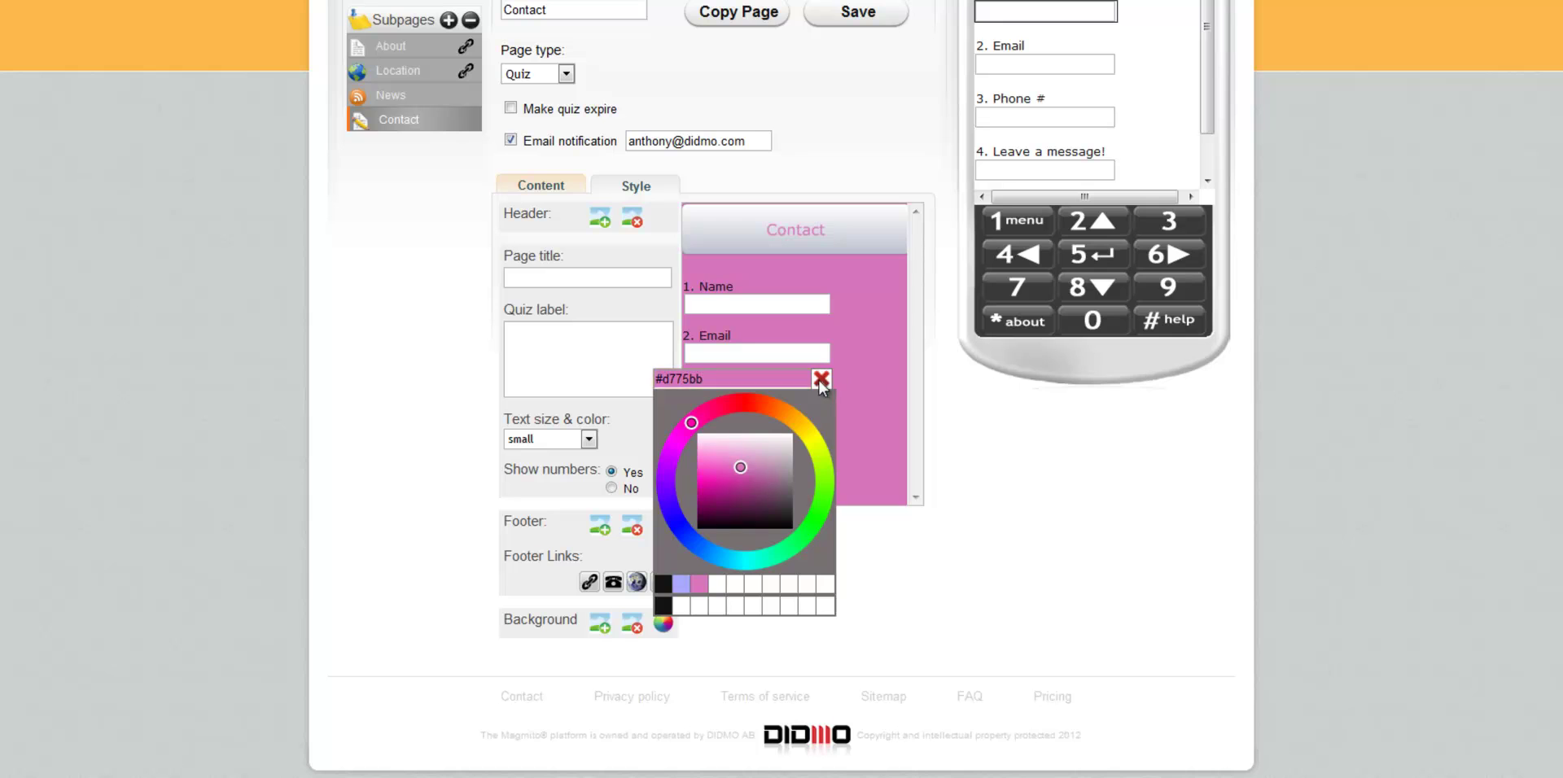
click(821, 378)
scroll(909, 326, up, 3)
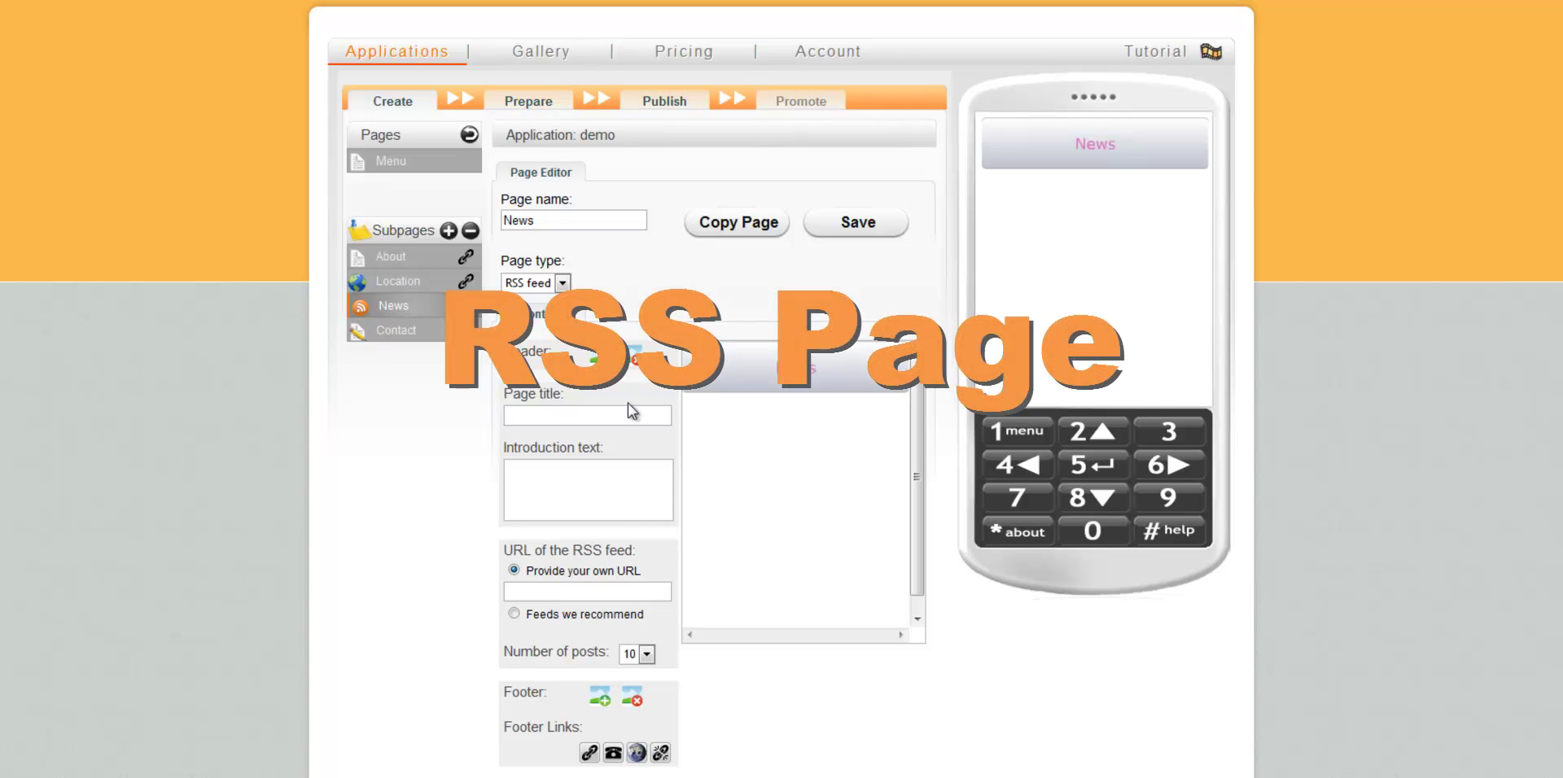
Title the News page 'What's new with our shop!' and use the recommended BBC music reviews feed.
text(What's new with our shop!)
click(851, 232)
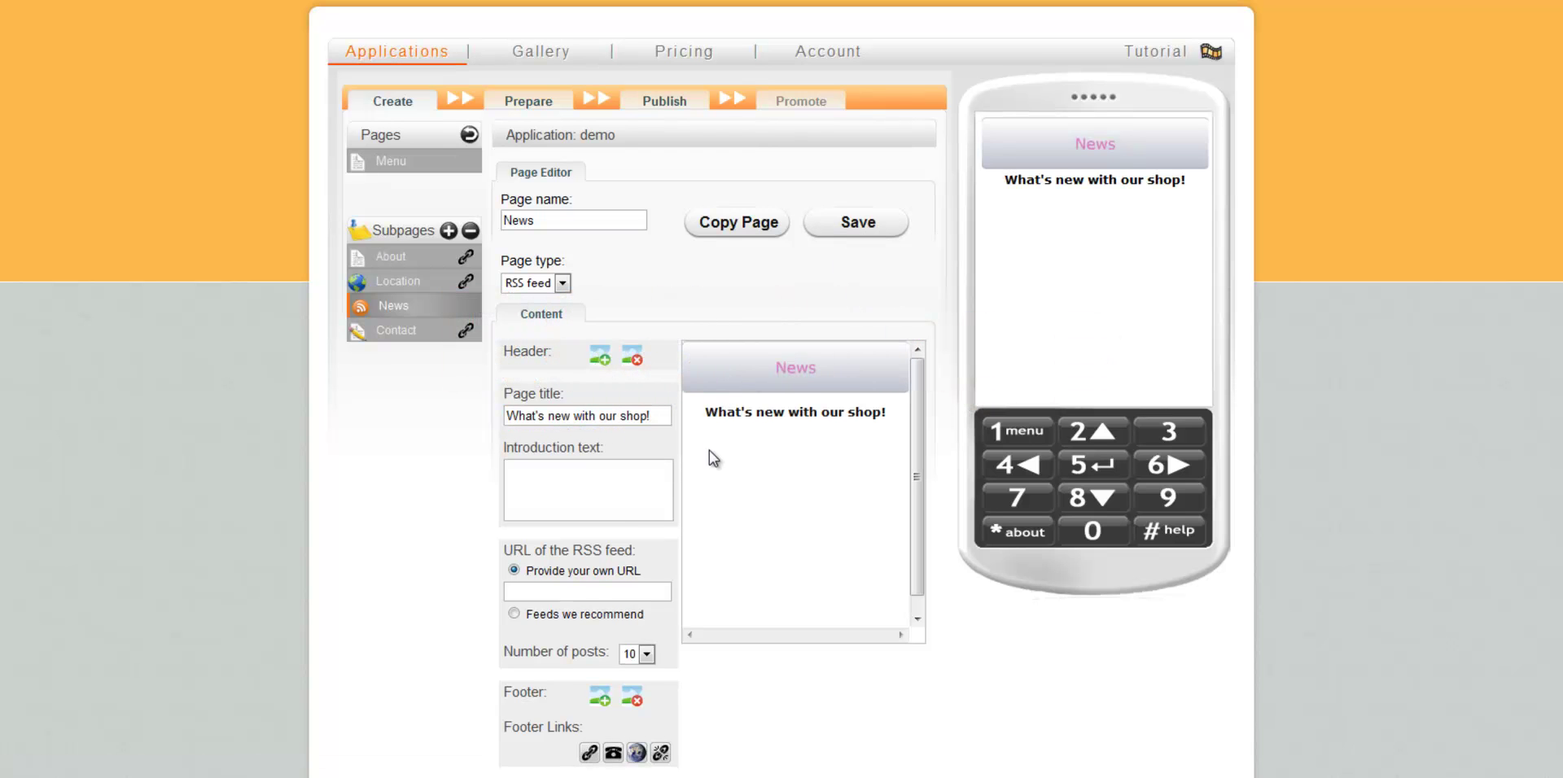
click(514, 615)
click(554, 609)
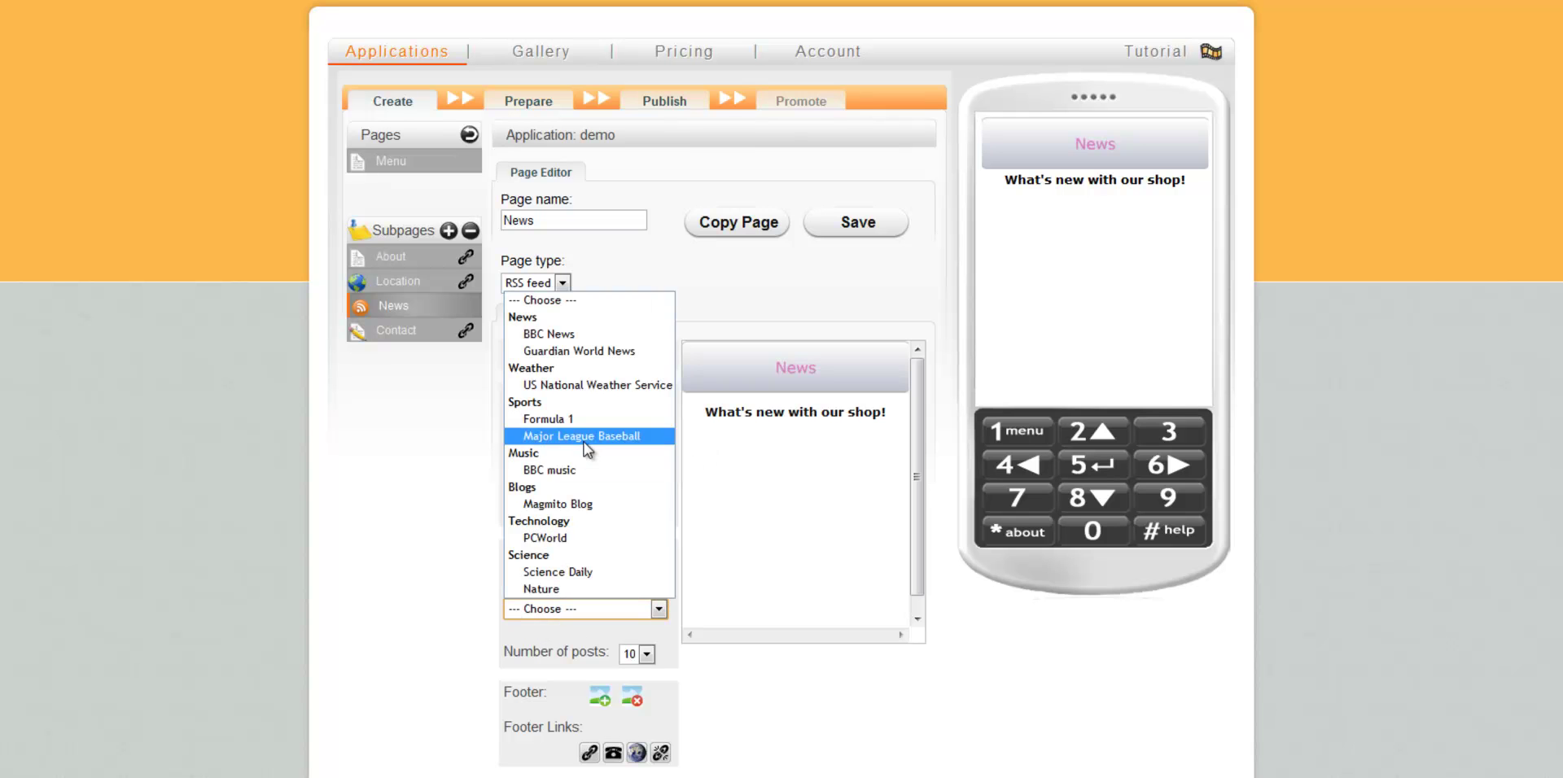
click(583, 469)
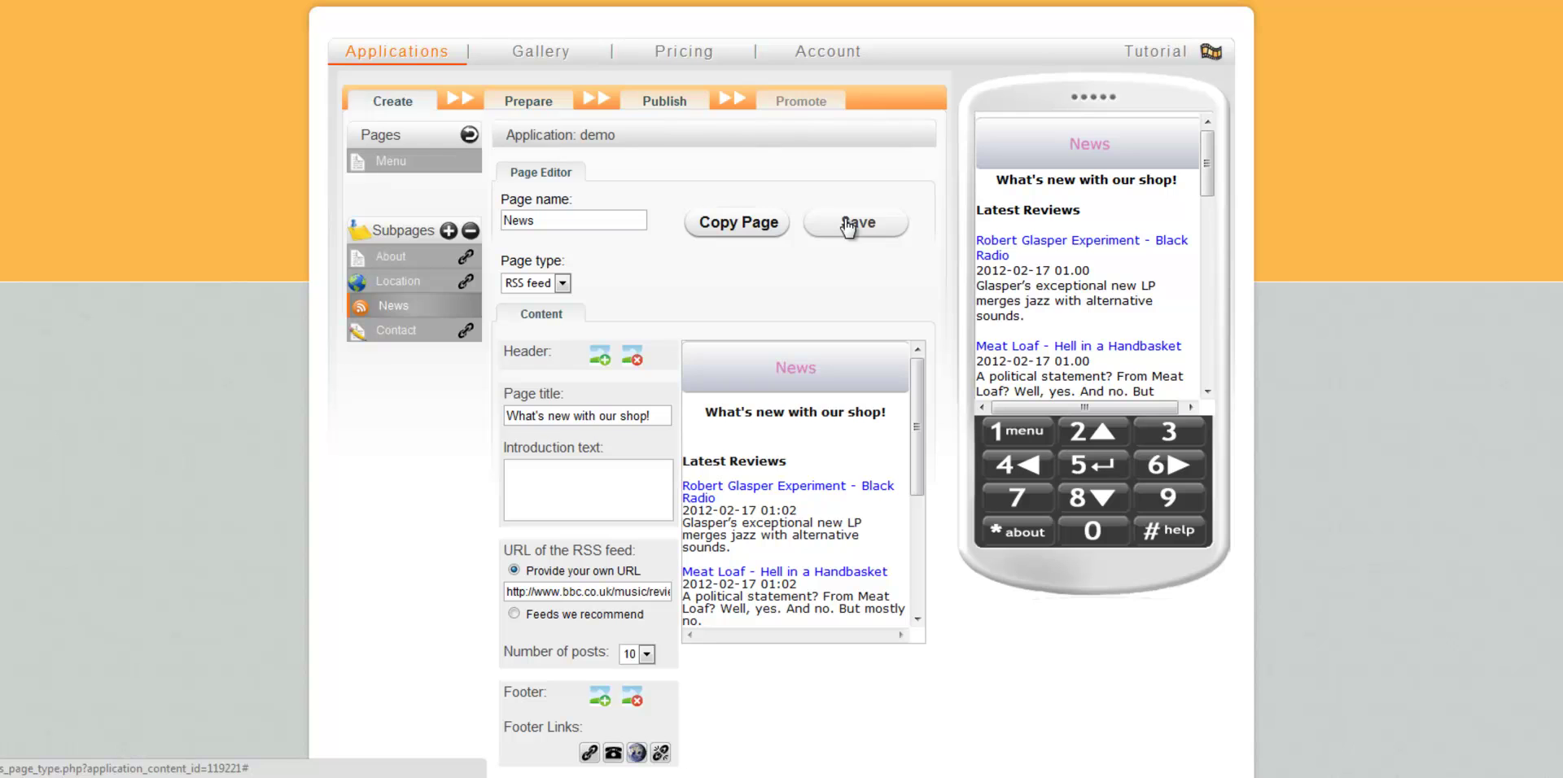
scroll(966, 332, down, 3)
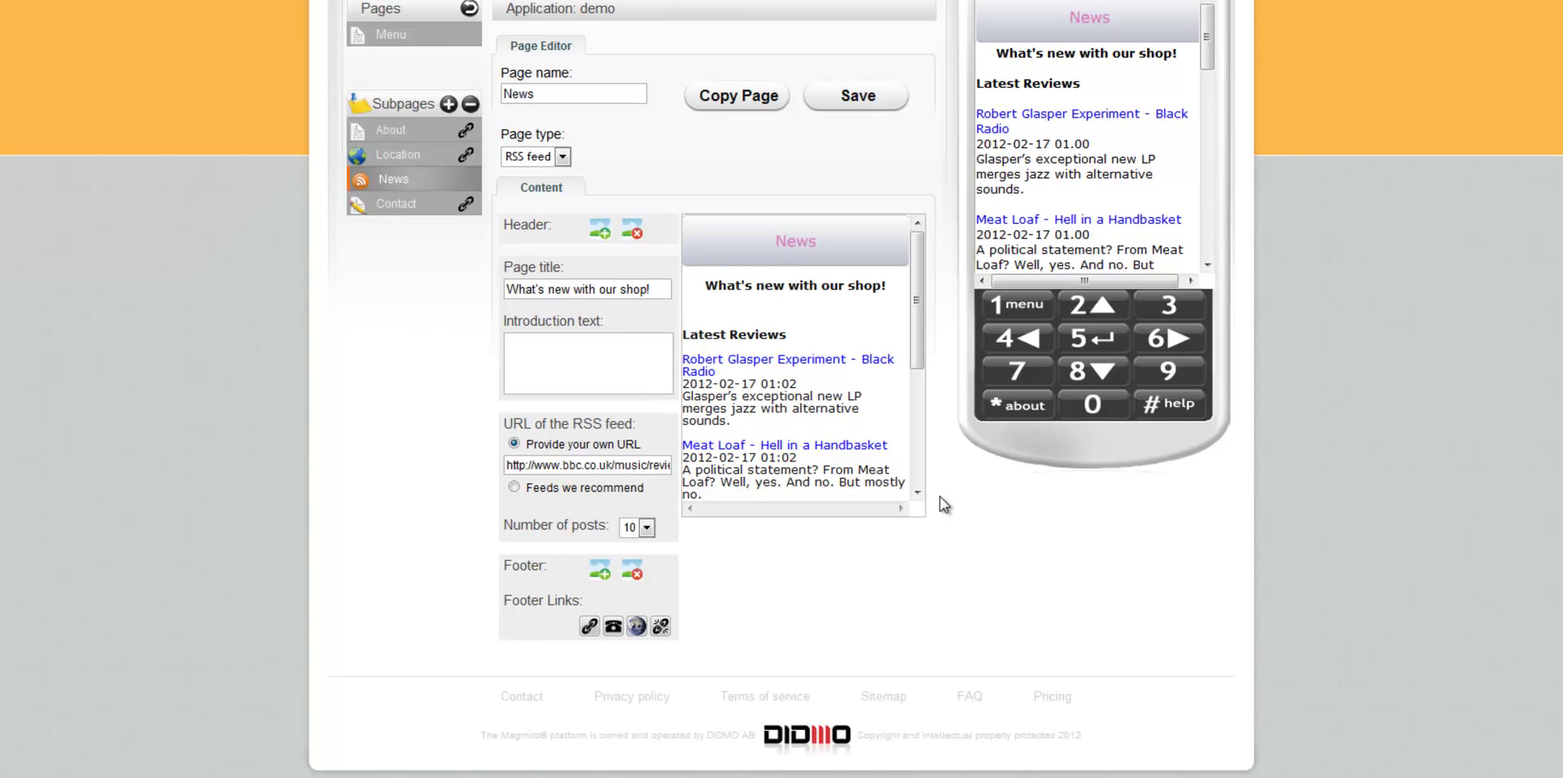
Add a gallery image as the News page footer.
click(600, 572)
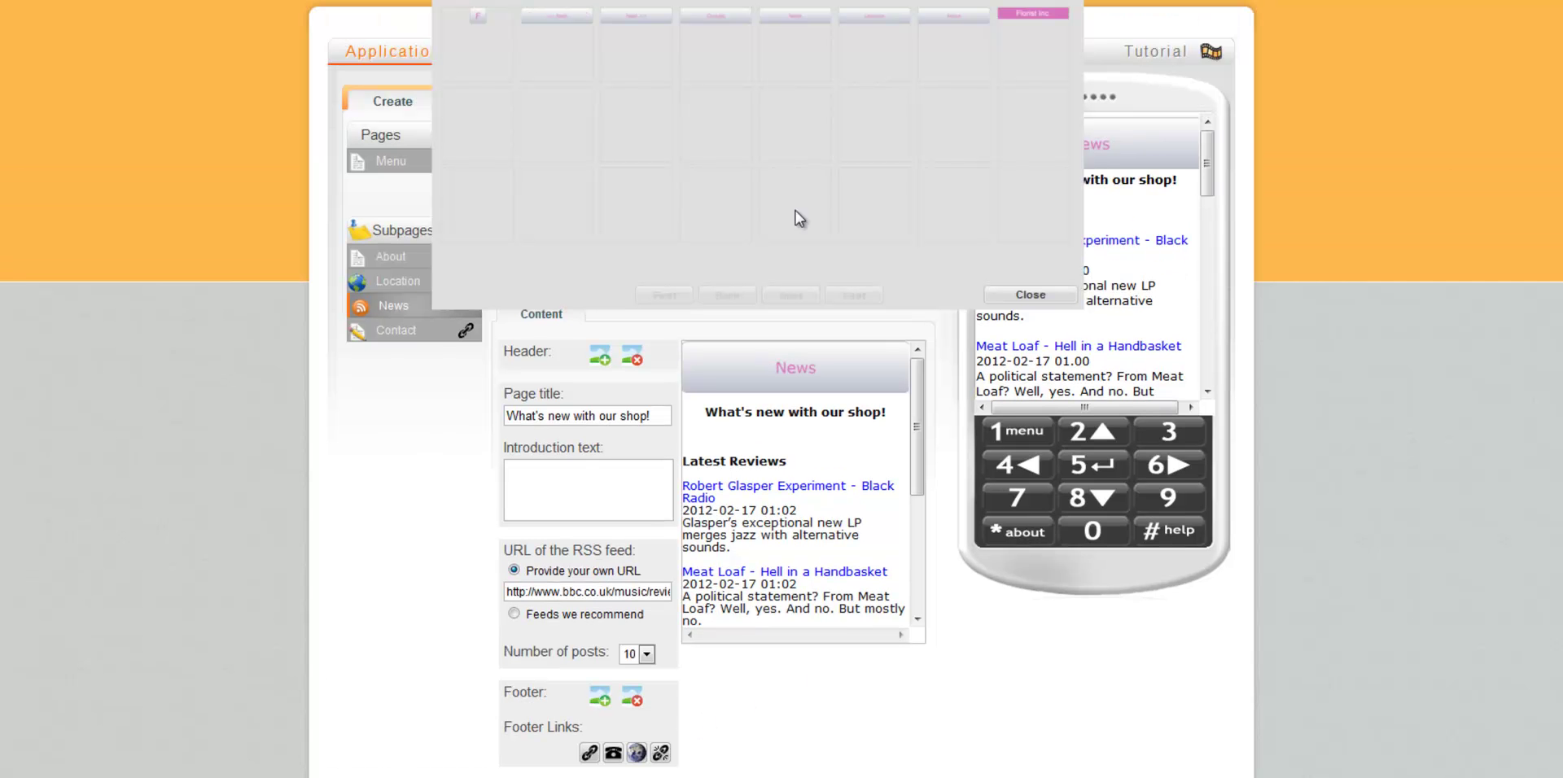
click(562, 21)
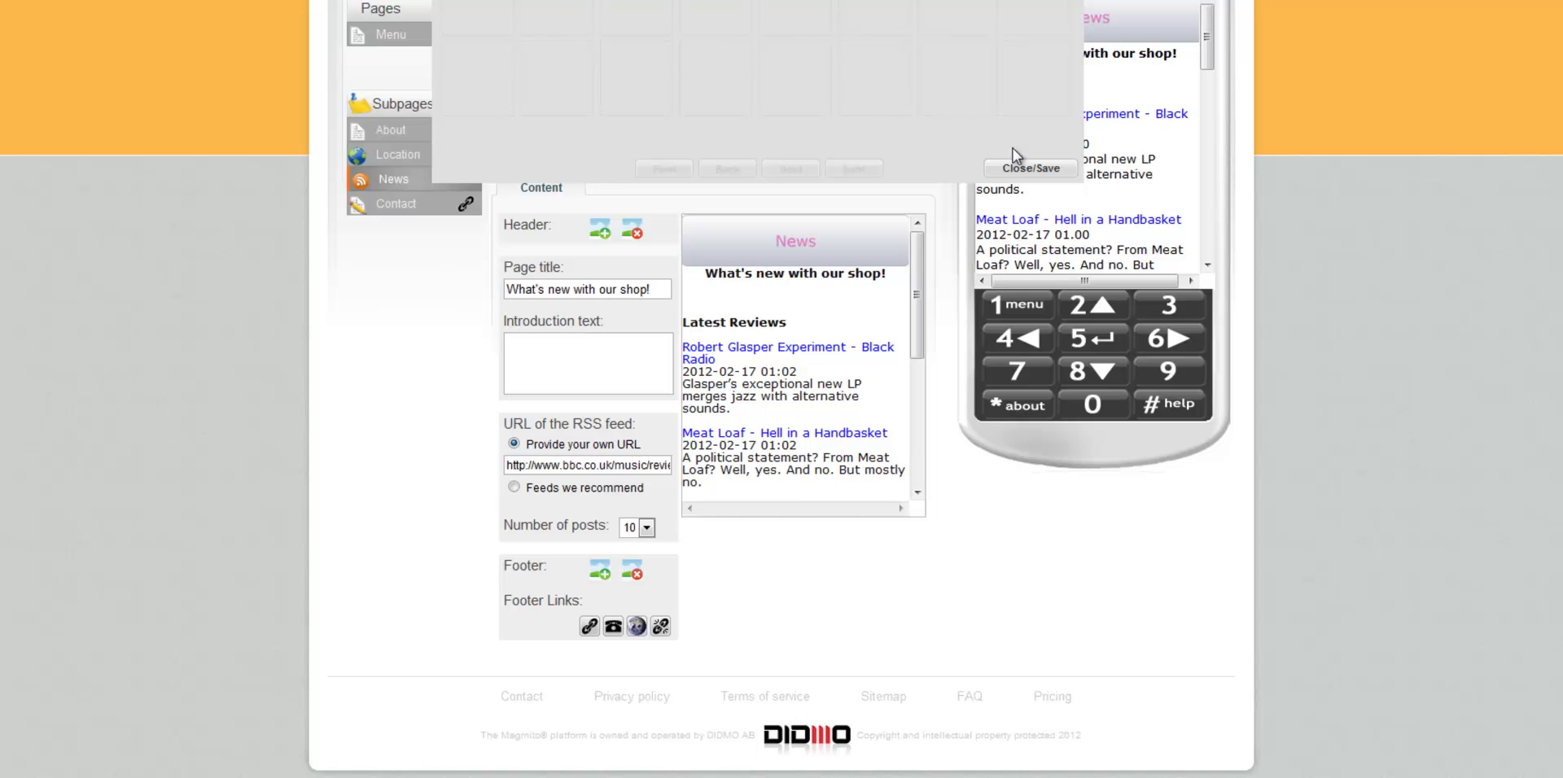
click(1027, 167)
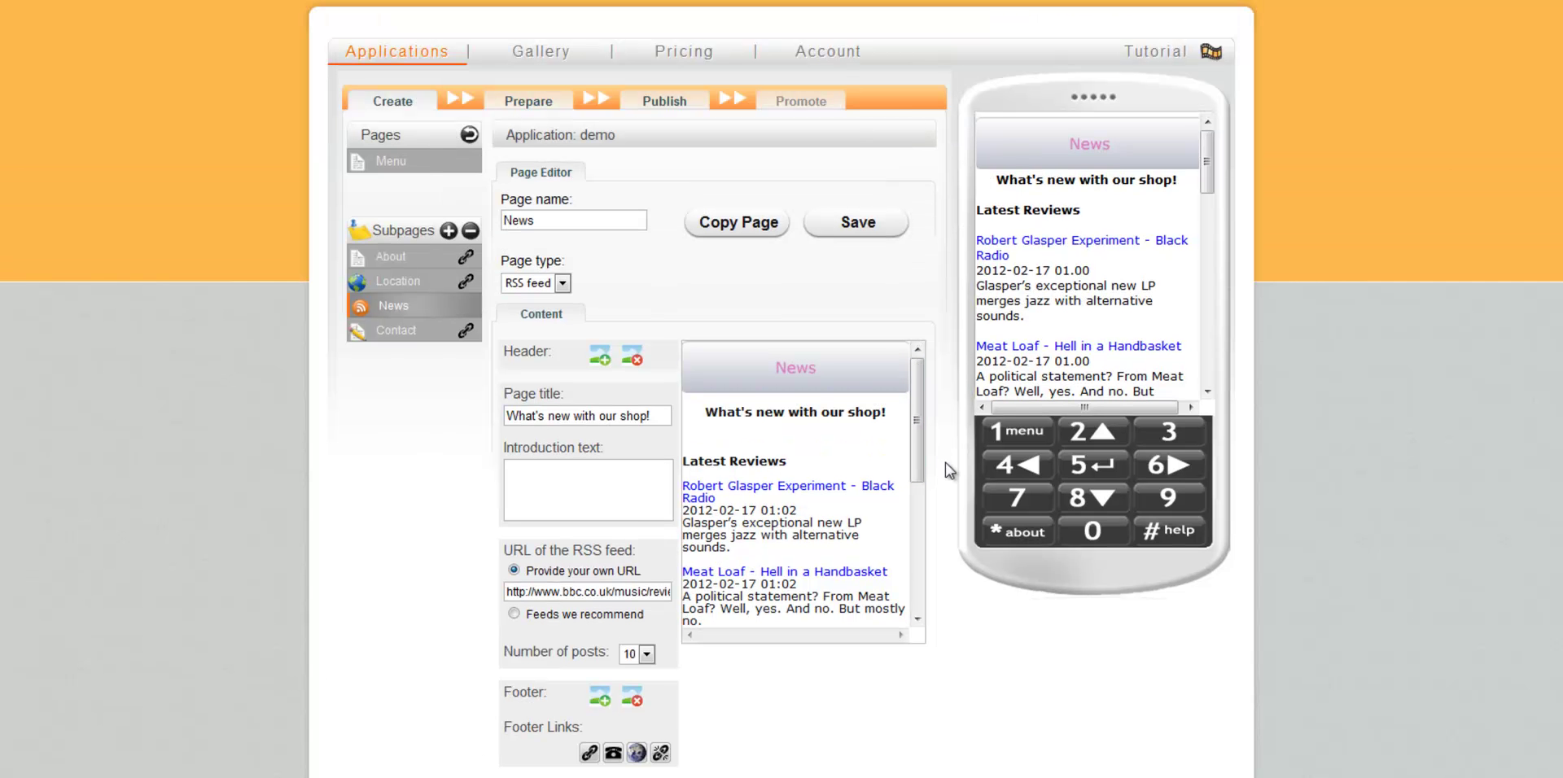
Link the News page footer to the Menu page.
scroll(946, 463, down, 3)
click(589, 626)
click(841, 564)
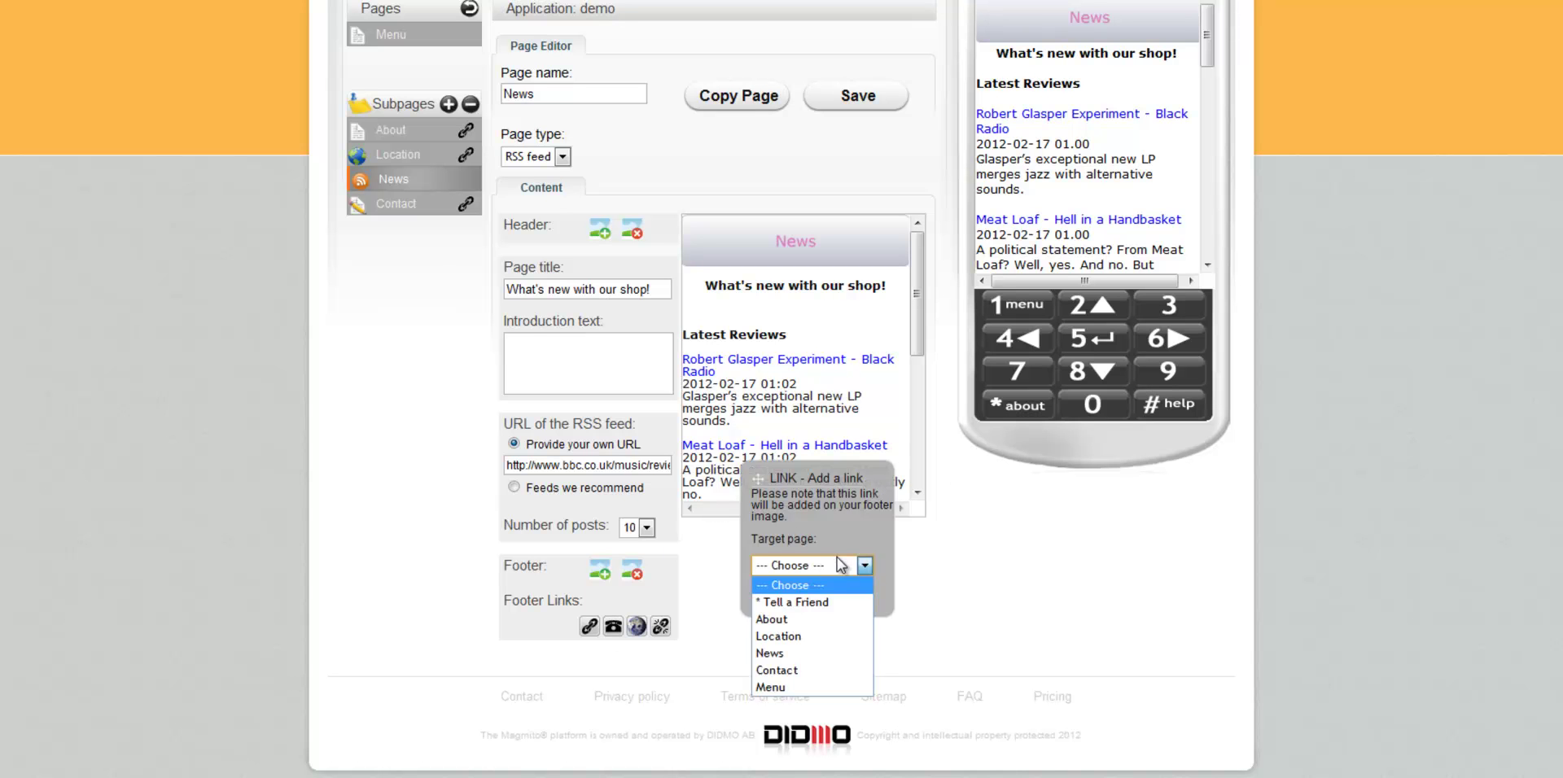
click(793, 684)
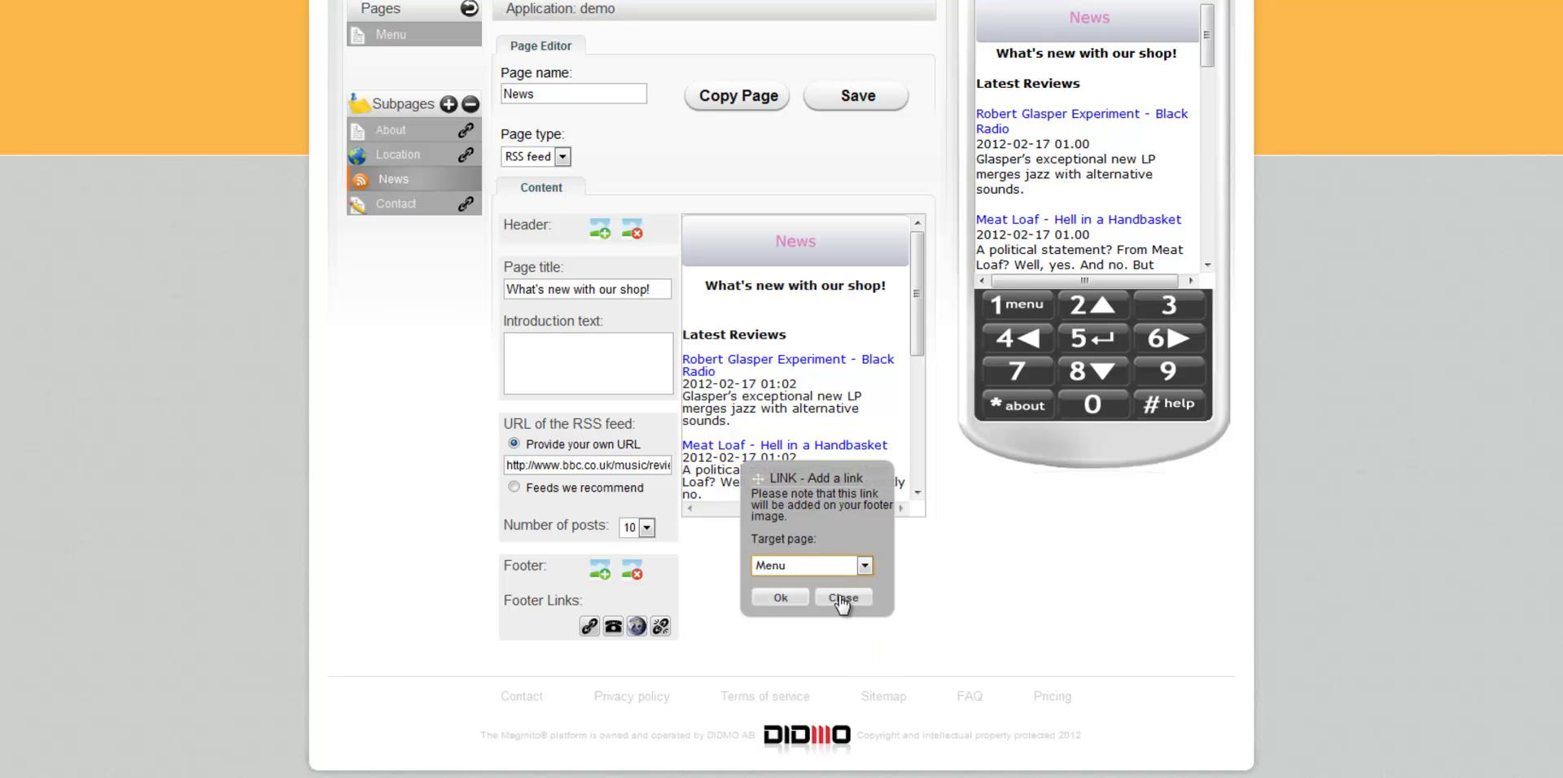
click(844, 607)
scroll(877, 153, up, 3)
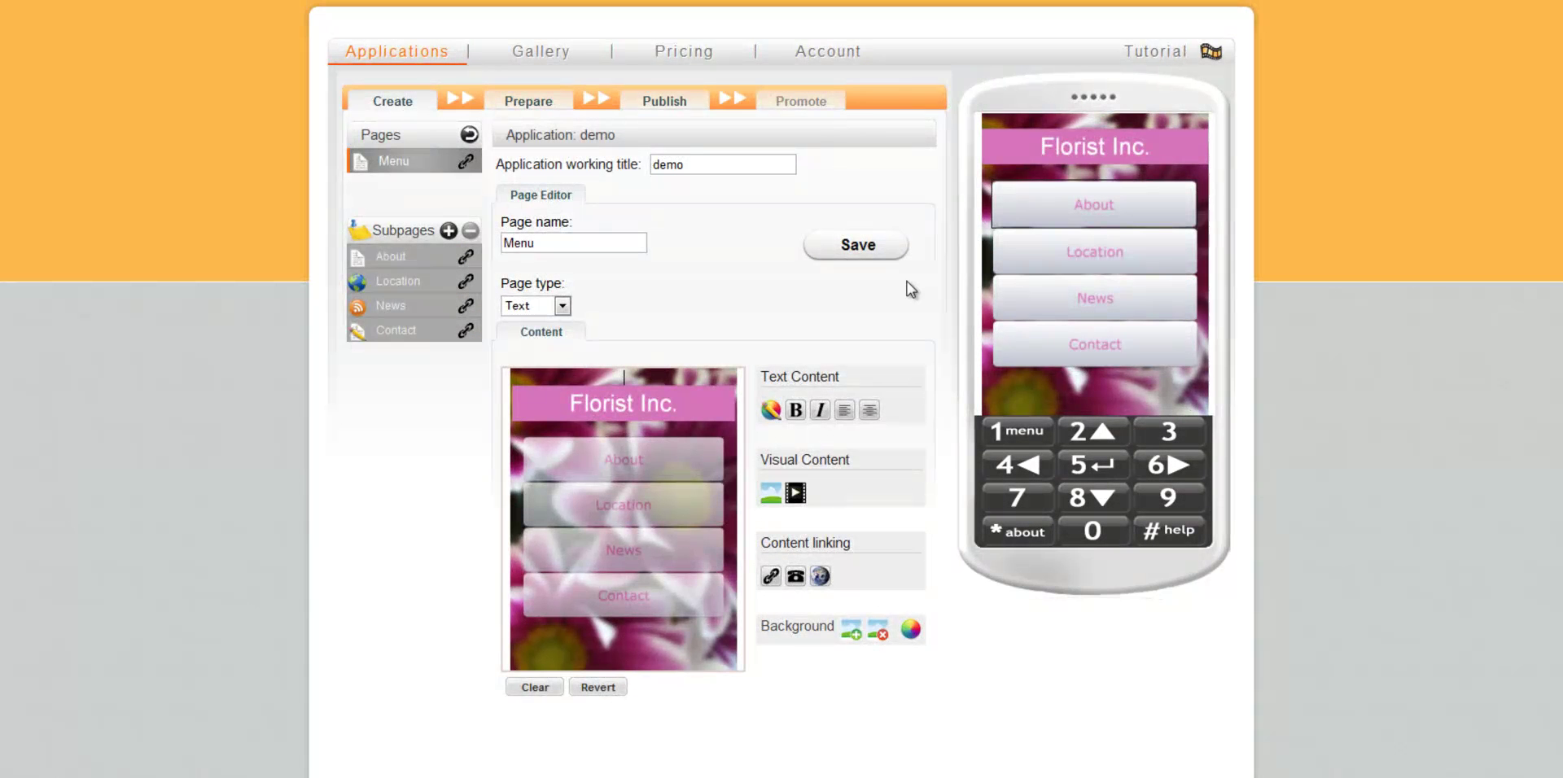
Step through About, then the Location map, then the News feed in the phone preview.
click(1113, 221)
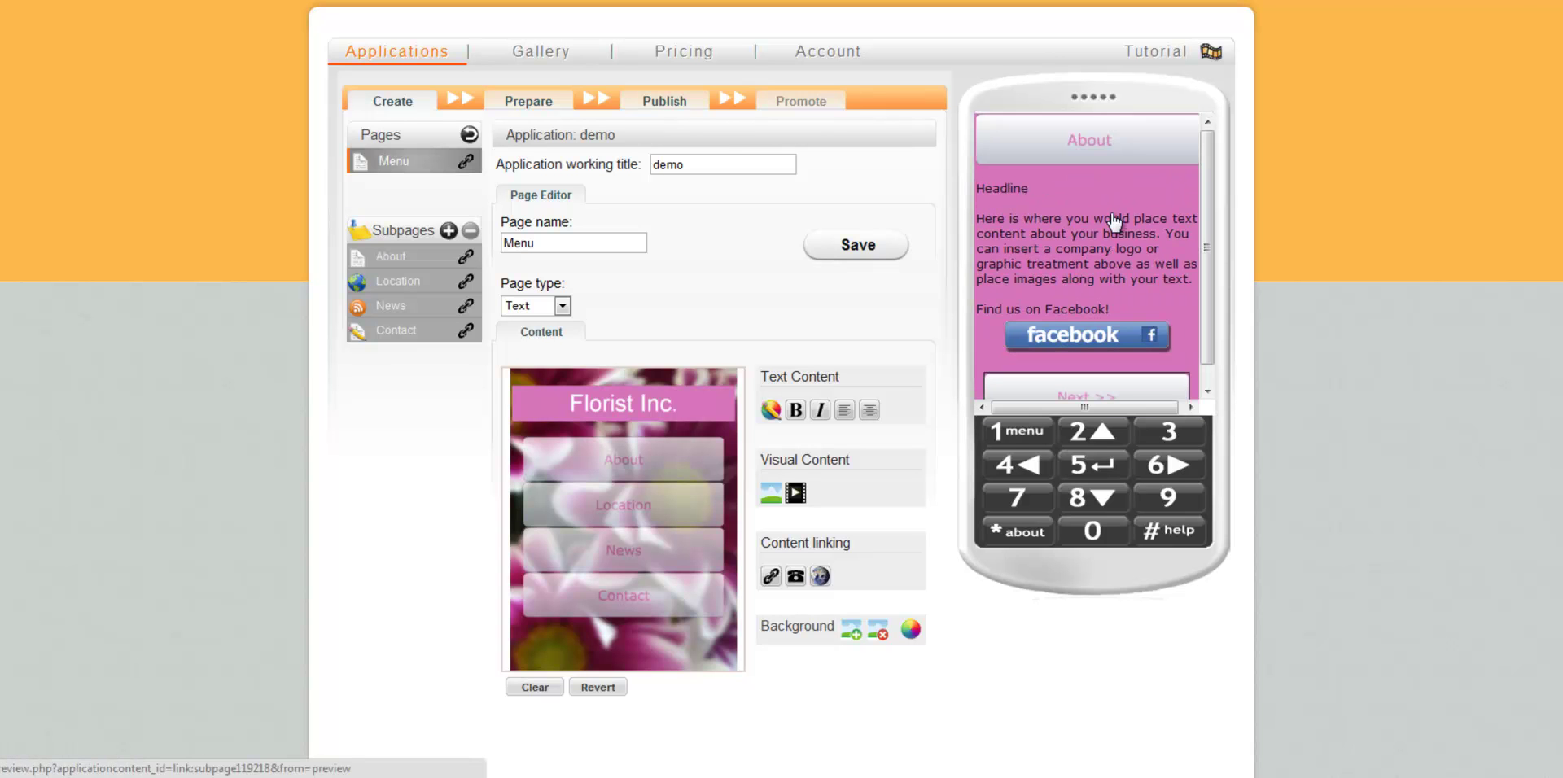
scroll(1210, 264, down, 1)
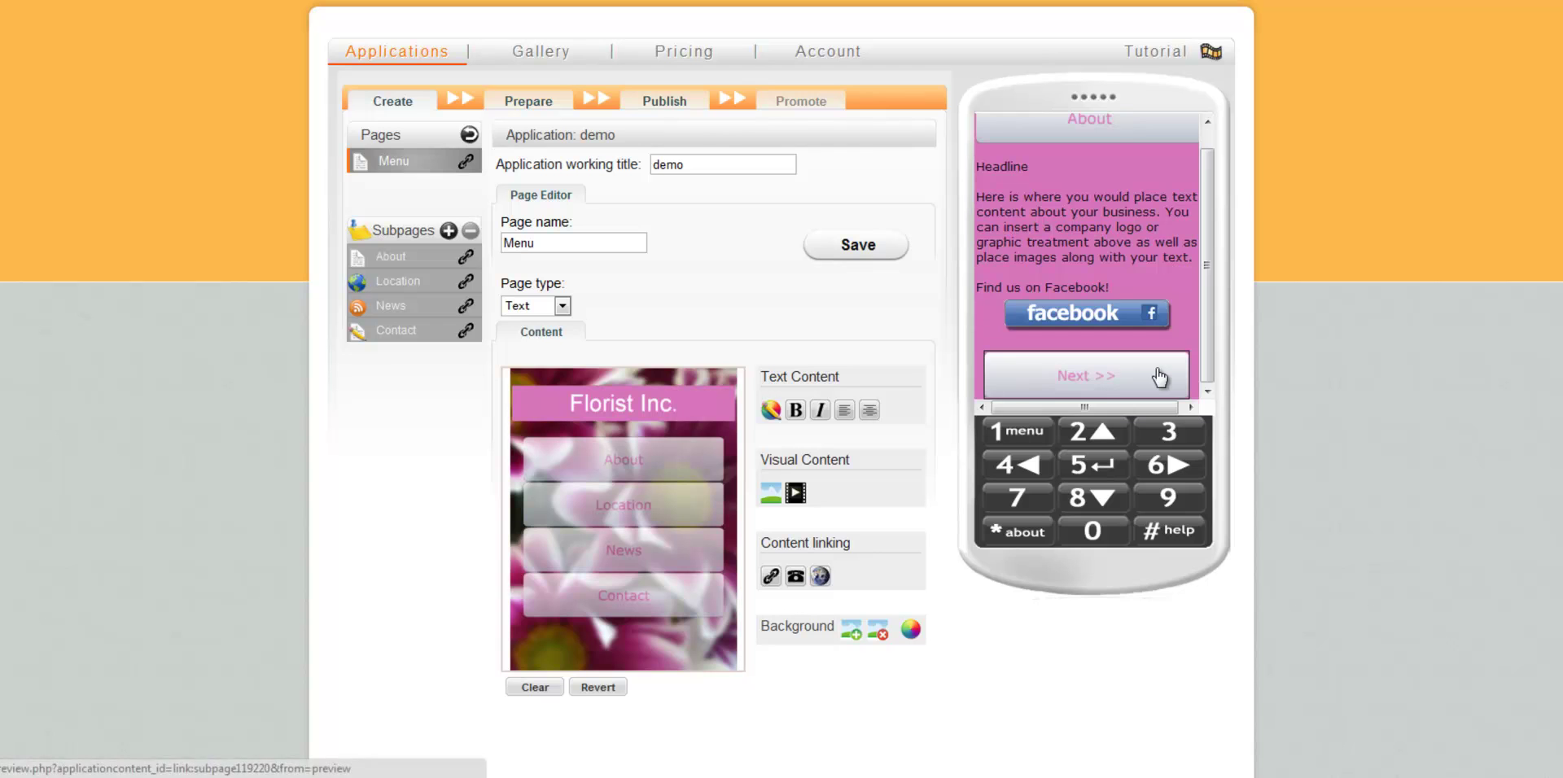
click(1156, 375)
drag(1209, 245, 1210, 334)
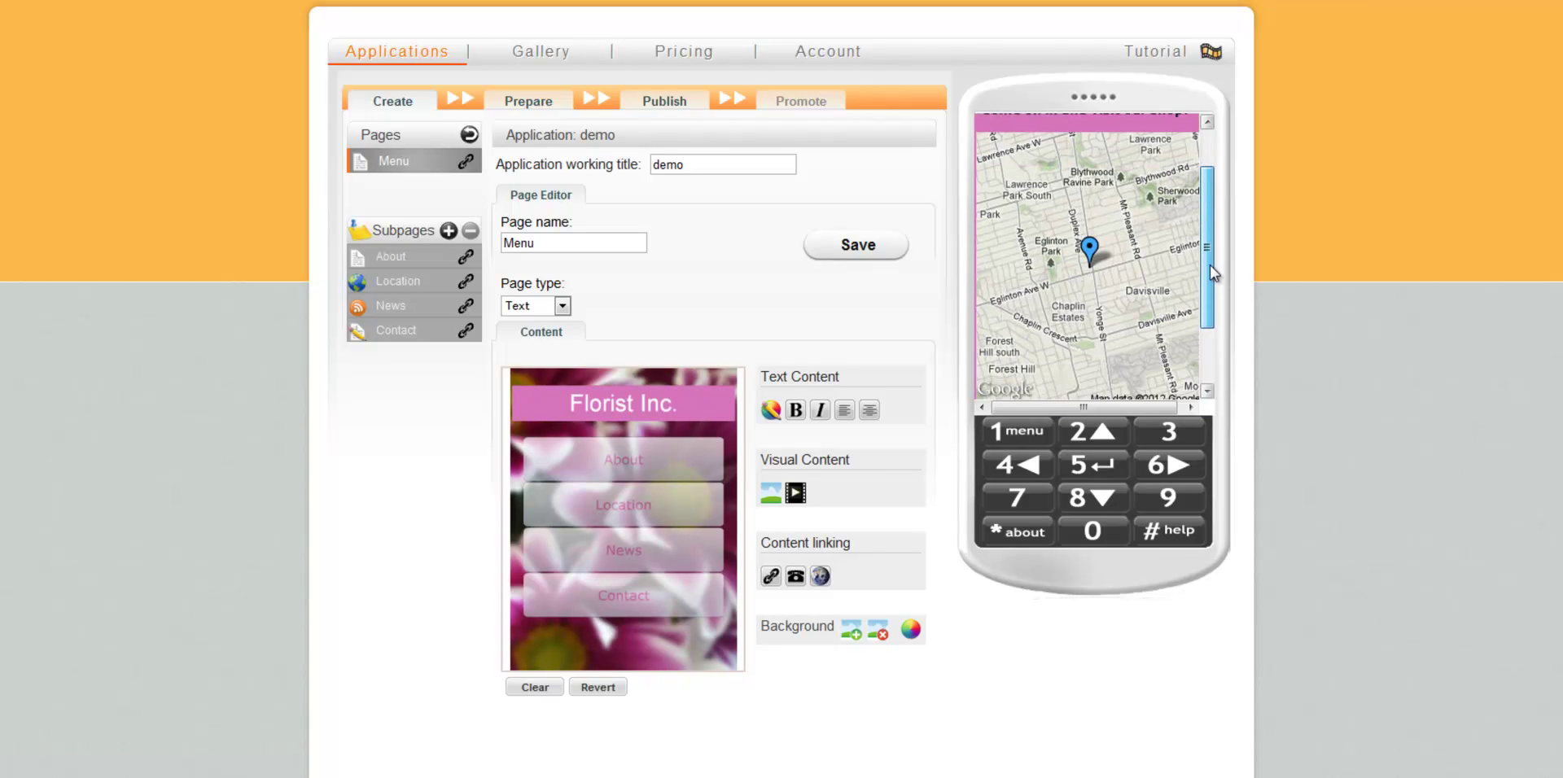
click(1172, 391)
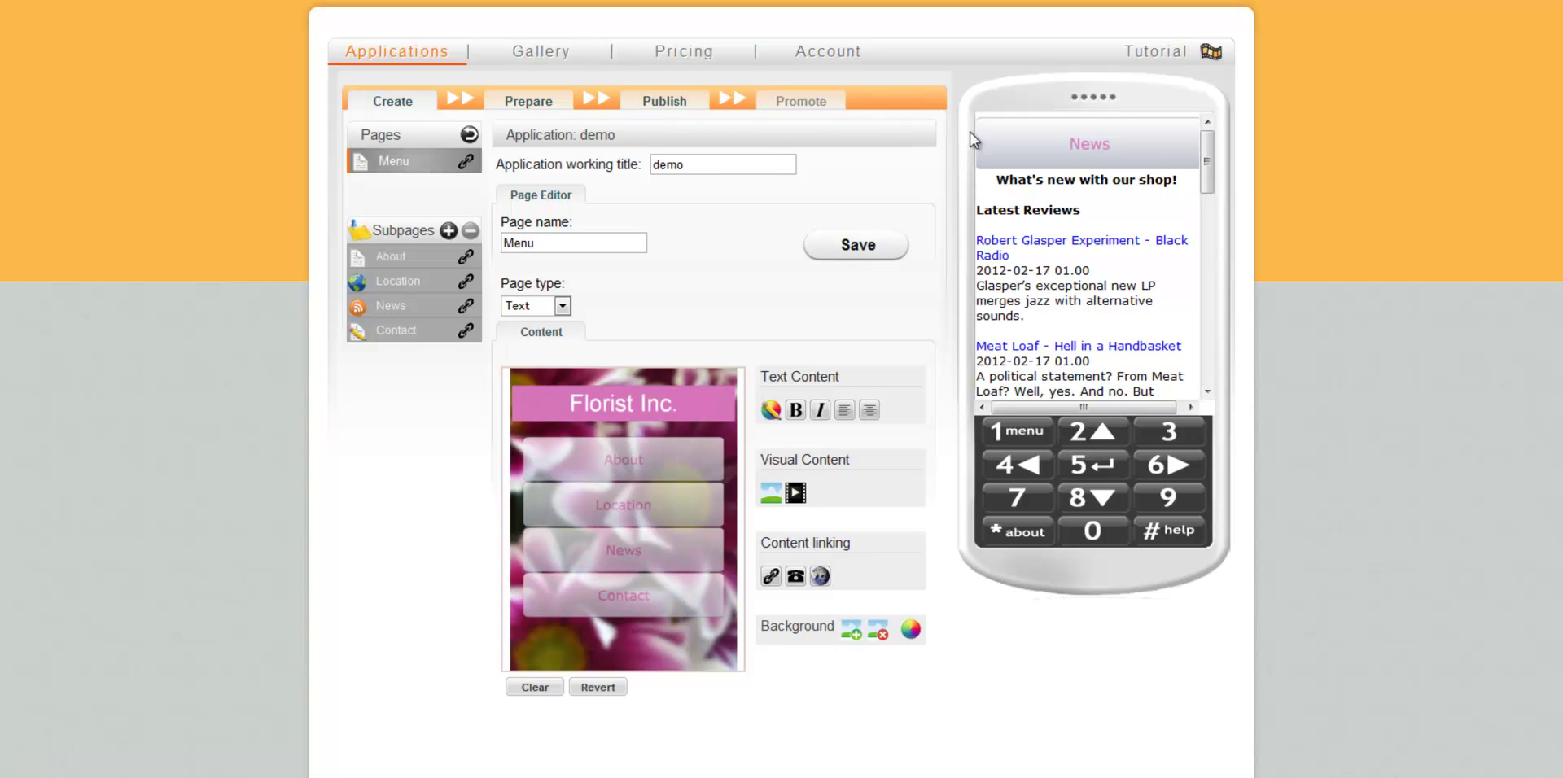
In the Prepare stage, use the Florist Inc. banner as the download page header and hide Advanced settings.
click(527, 104)
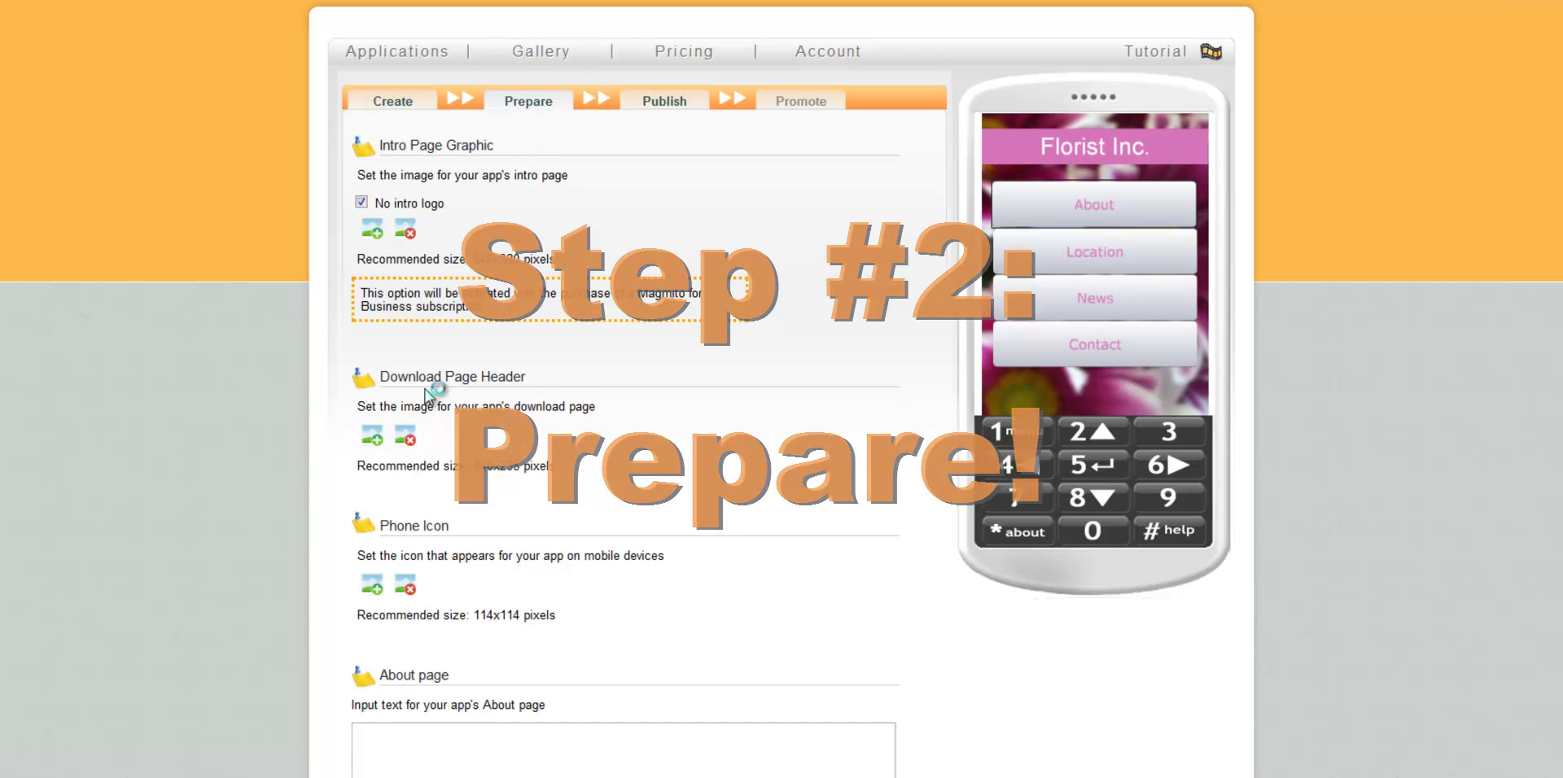
click(373, 438)
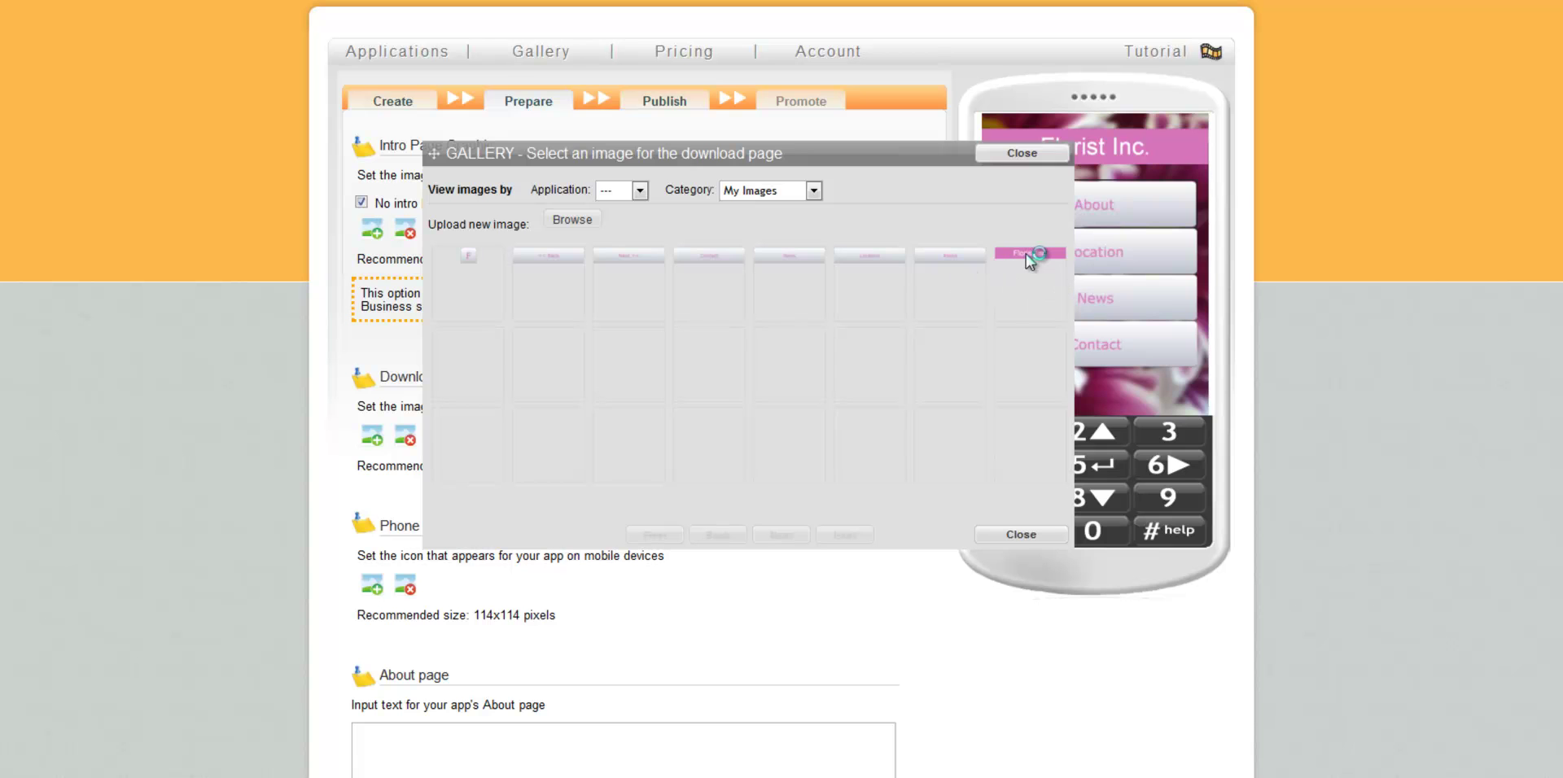
click(1025, 254)
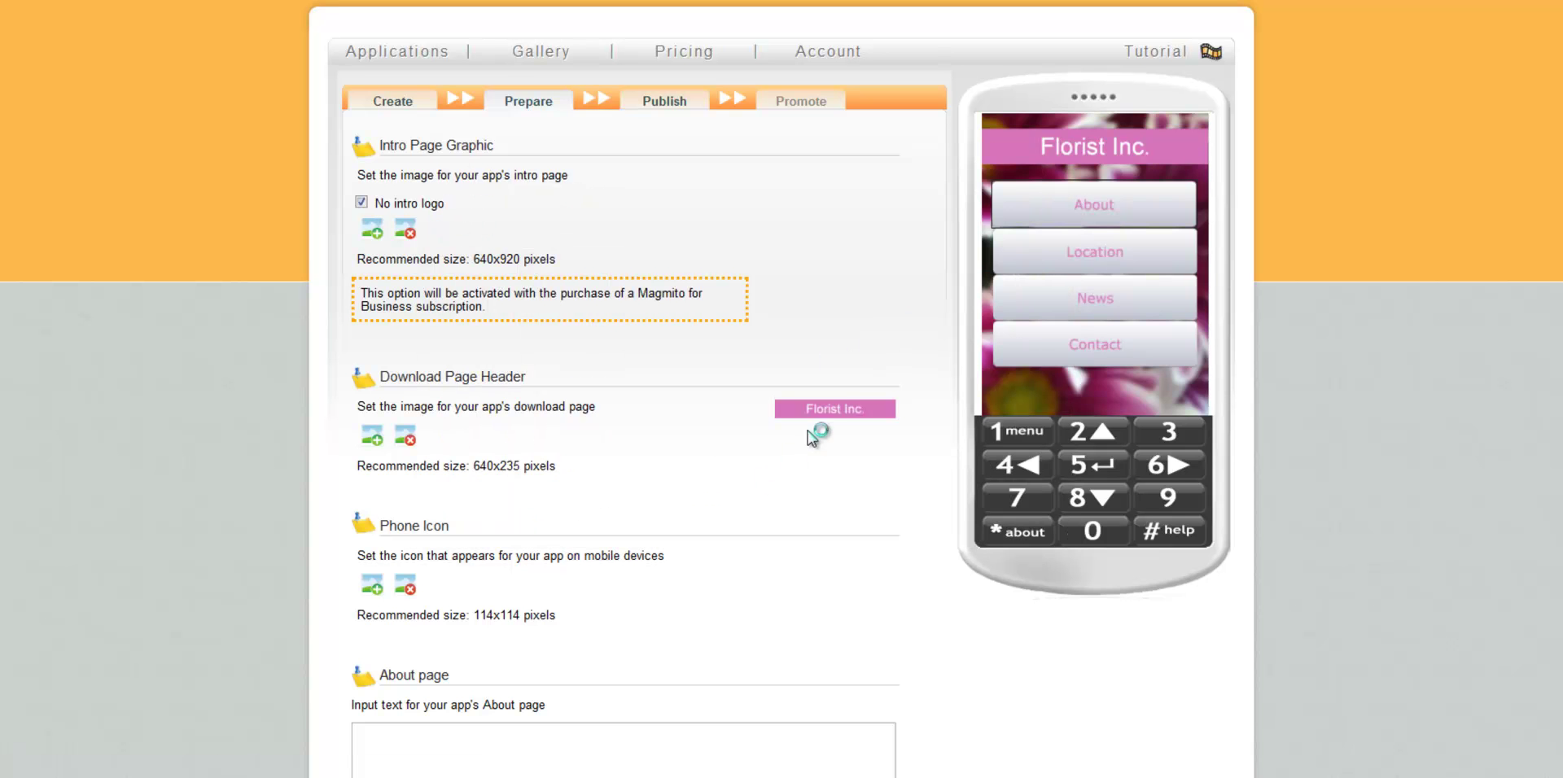
scroll(782, 389, down, 5)
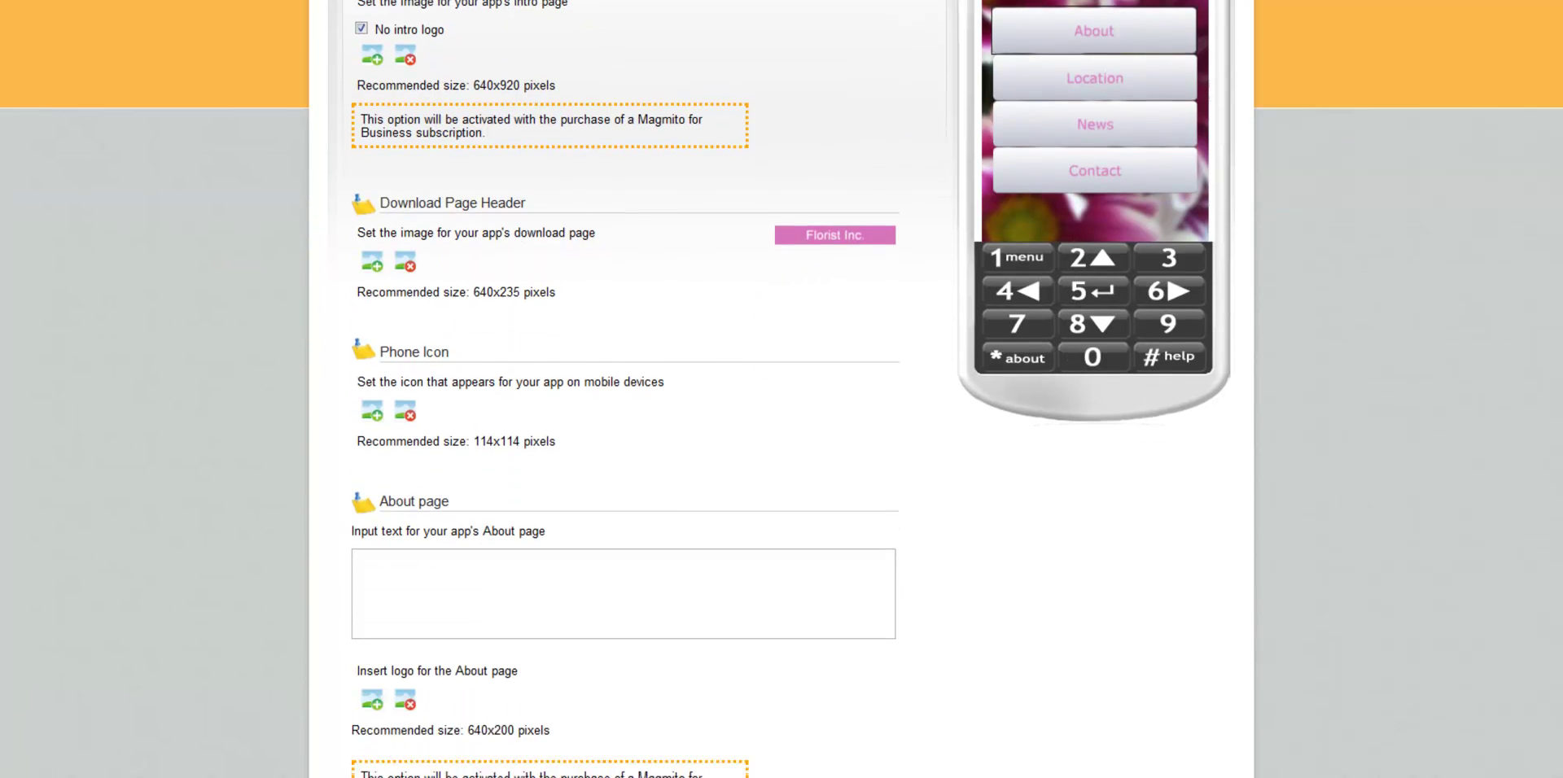
scroll(781, 389, down, 2)
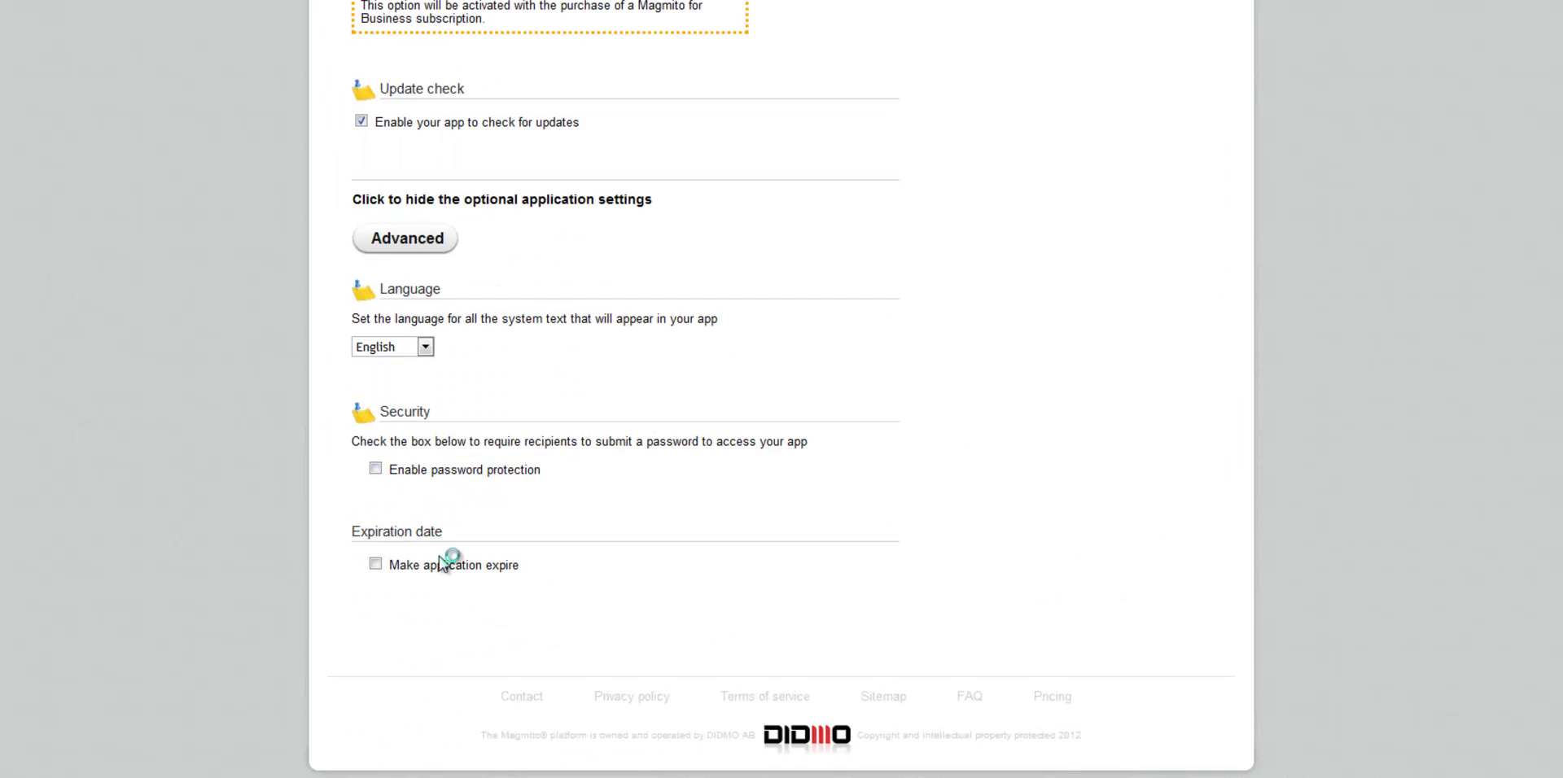
click(399, 247)
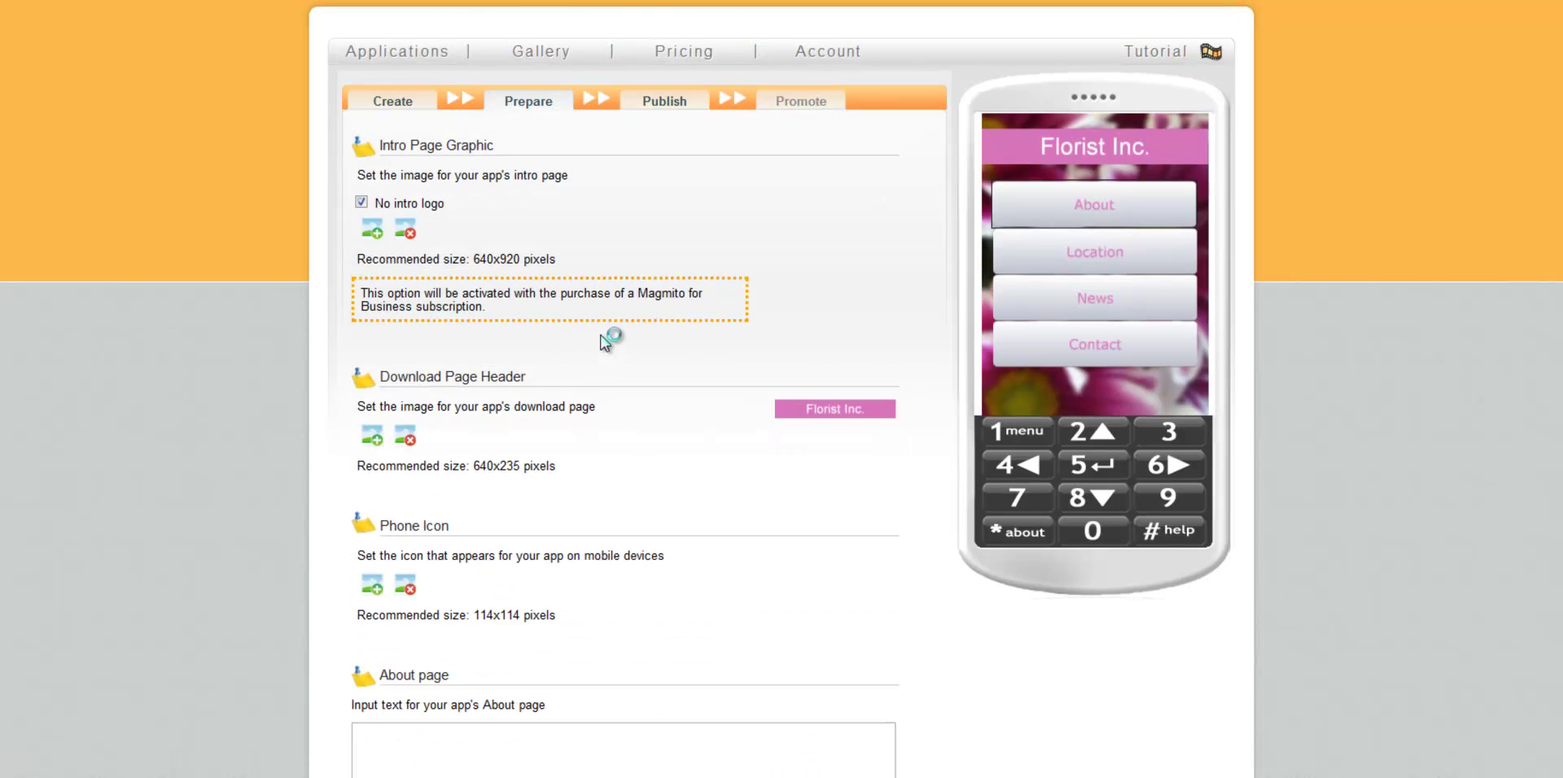
Generate a trial preview URL in the Publish stage and dismiss the URL popup.
click(666, 103)
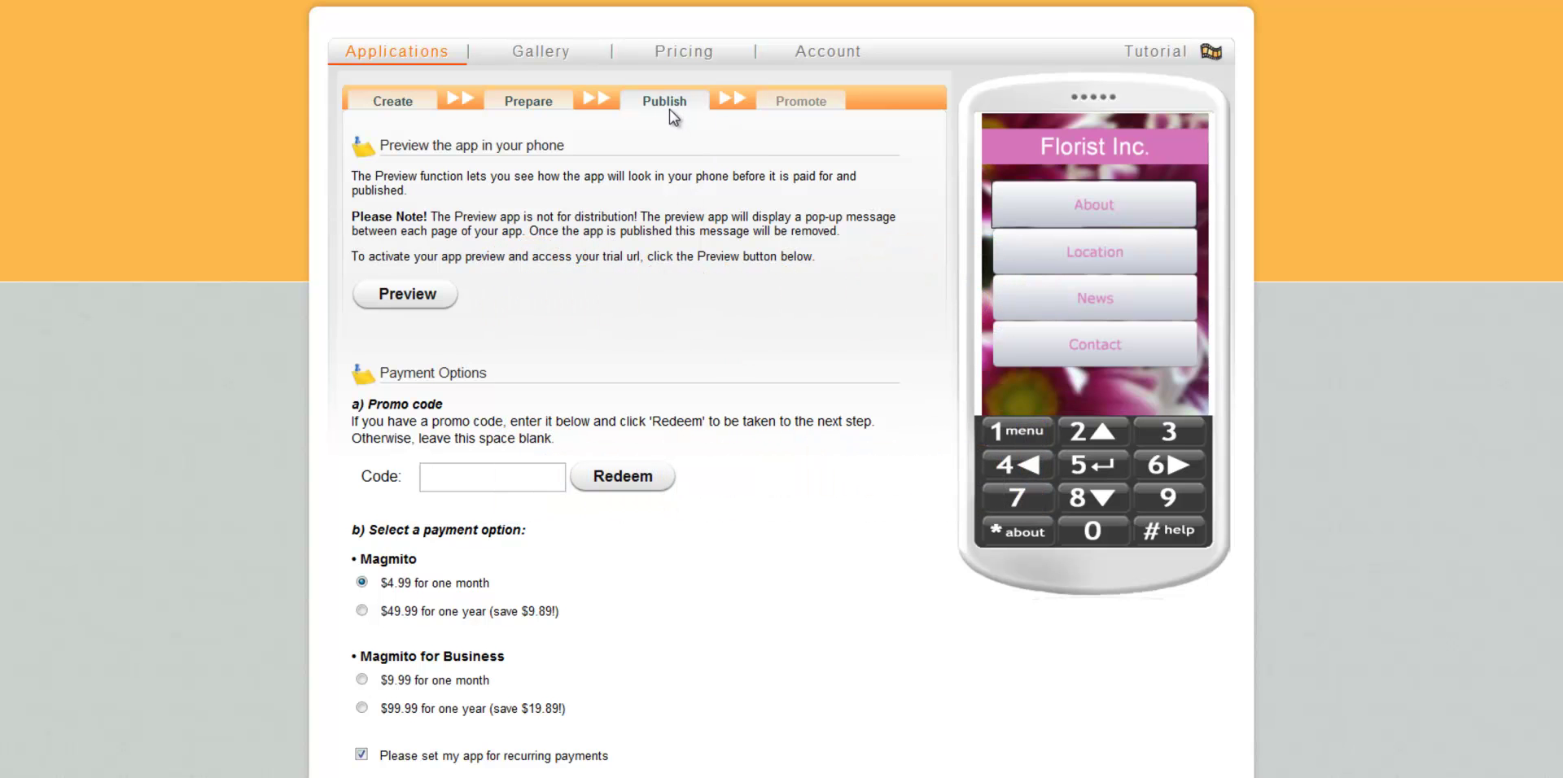
click(407, 294)
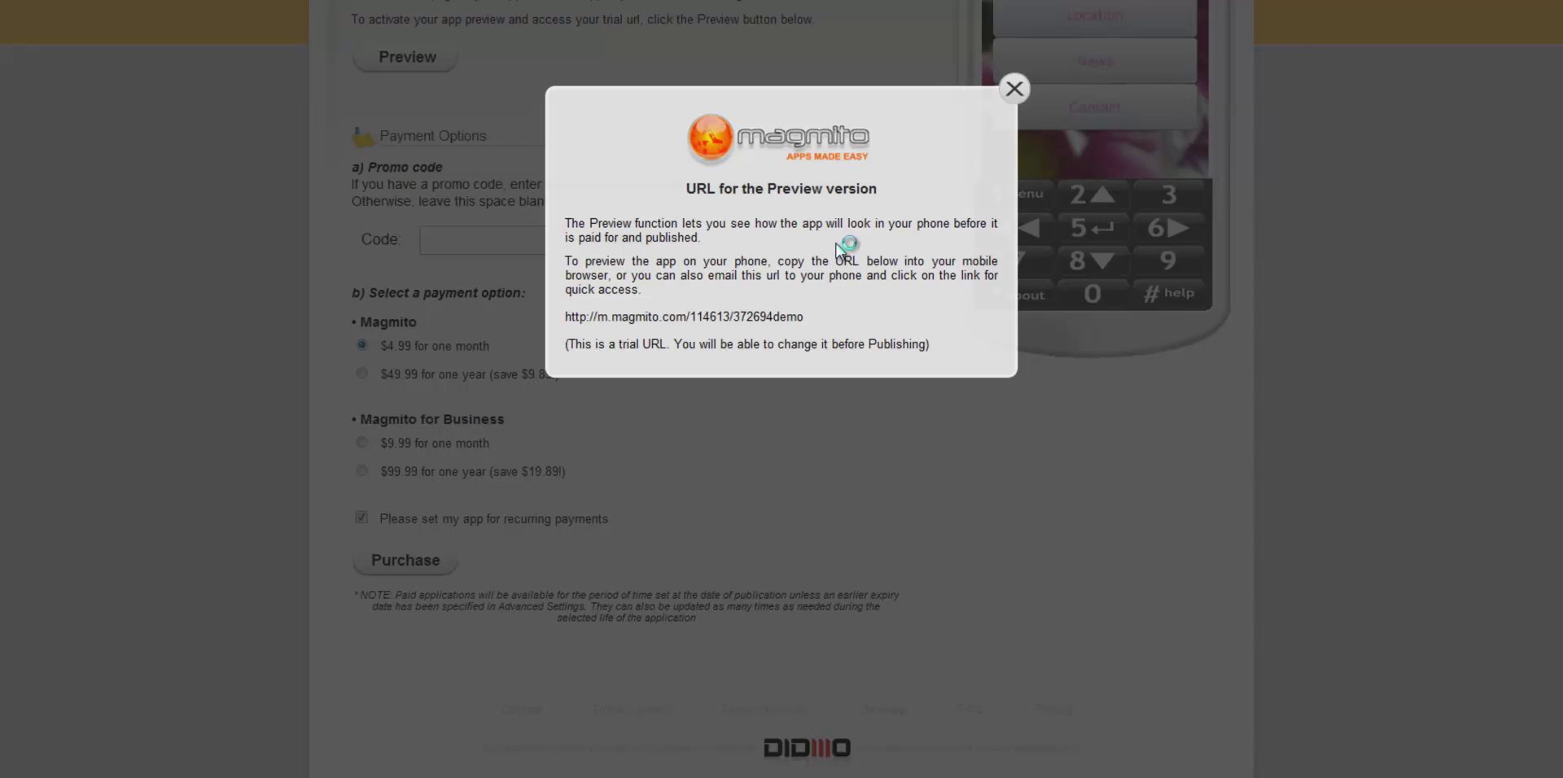
click(1014, 90)
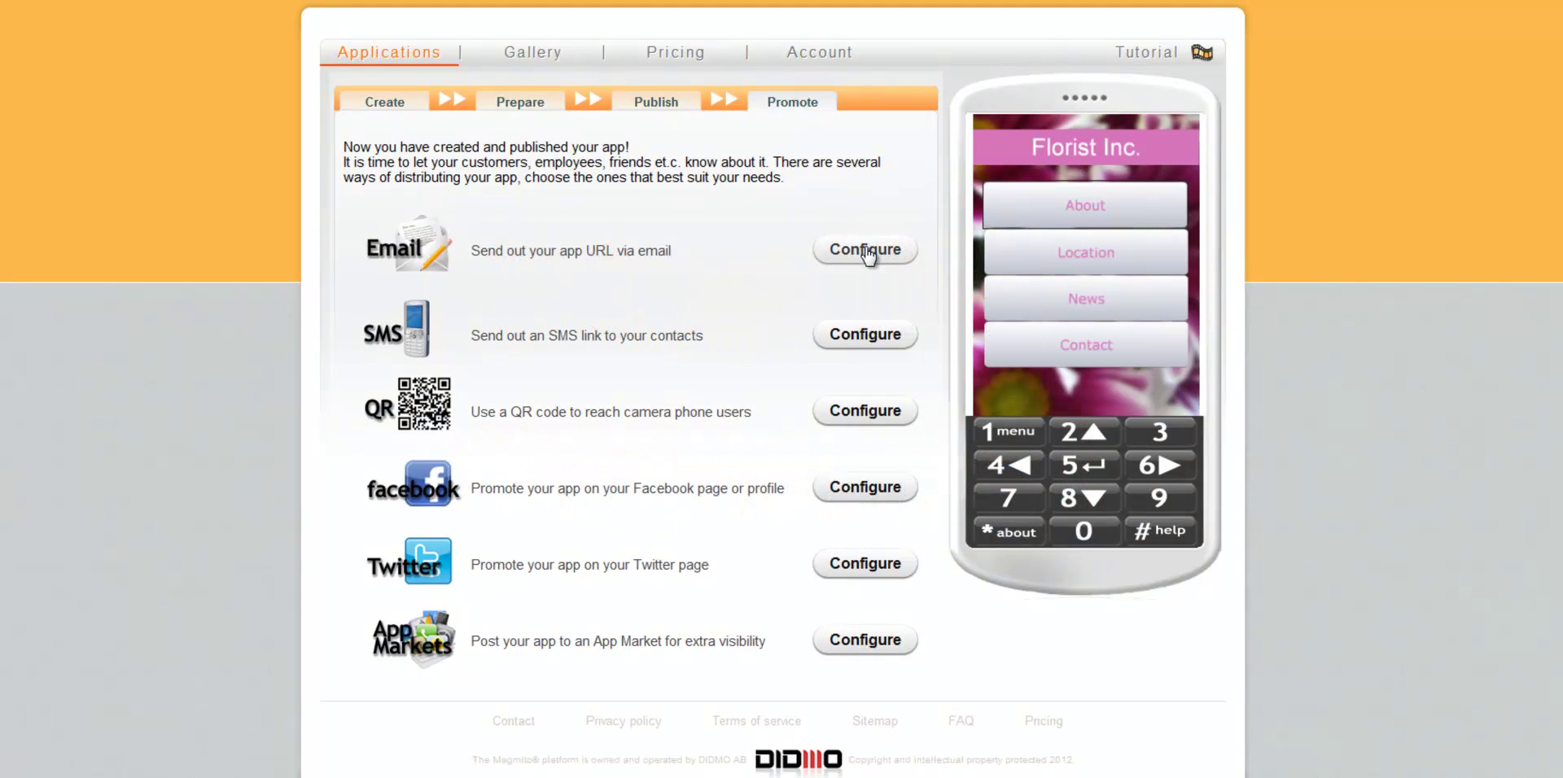
click(866, 250)
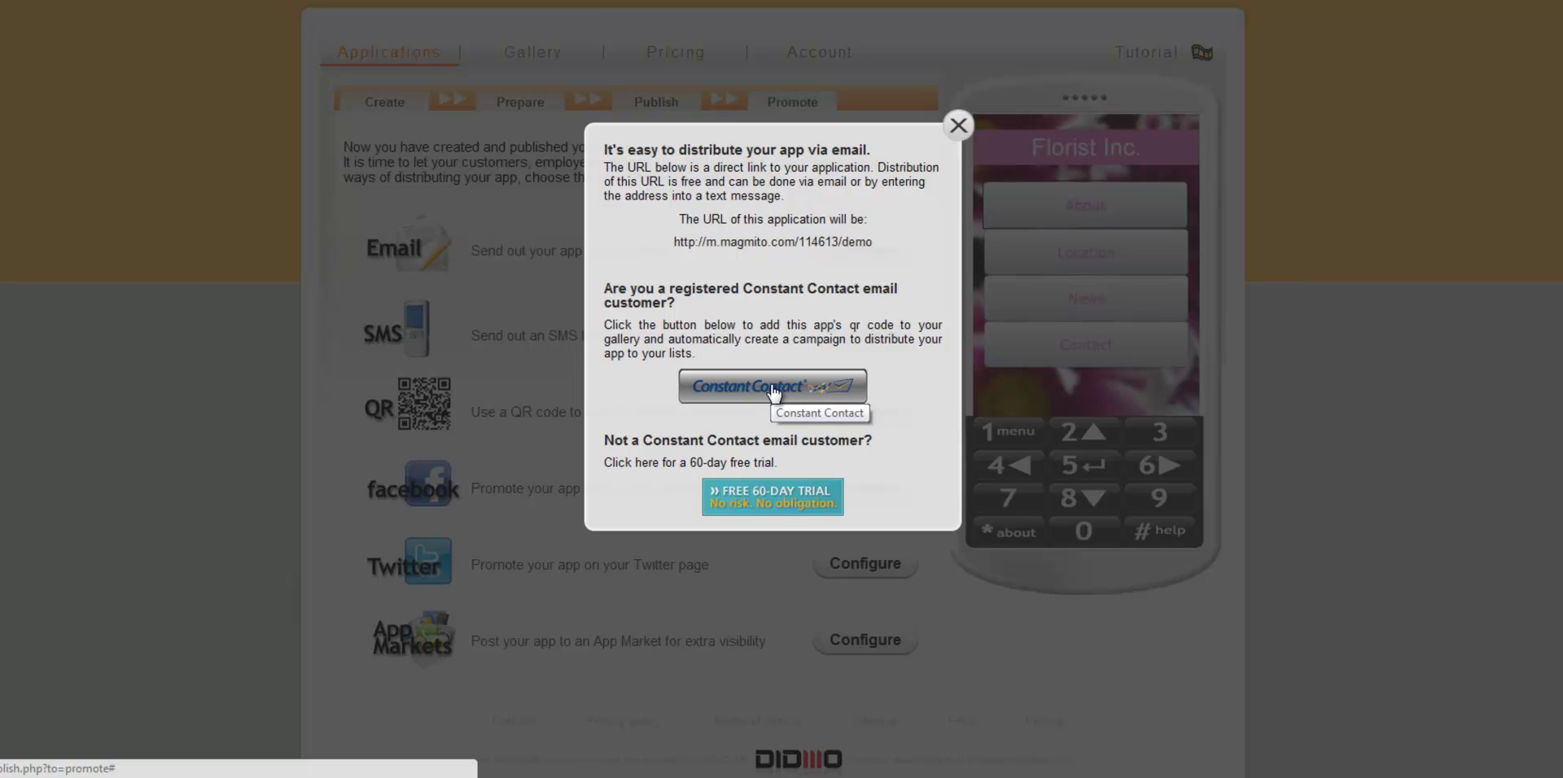
click(958, 125)
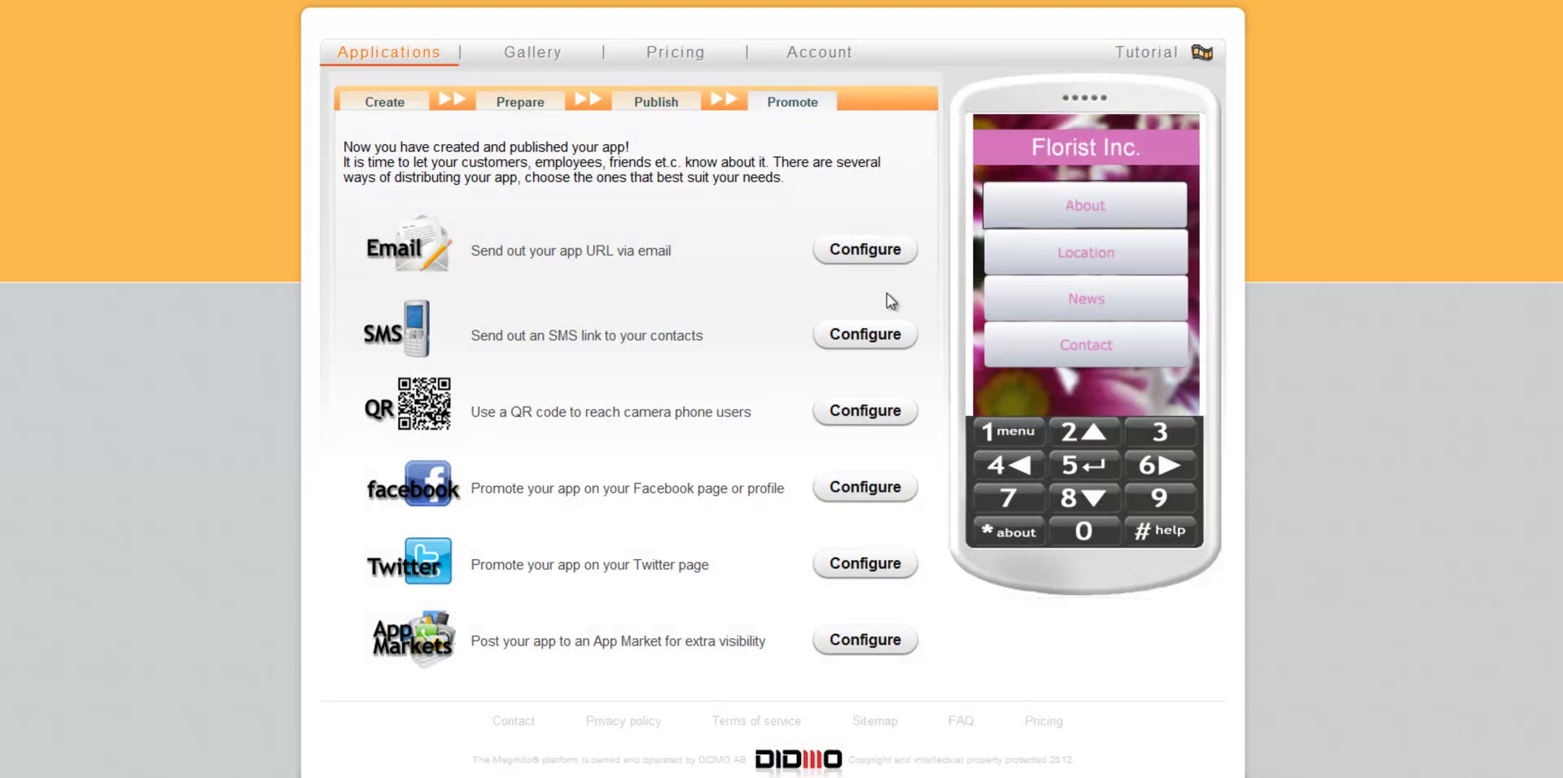
click(885, 412)
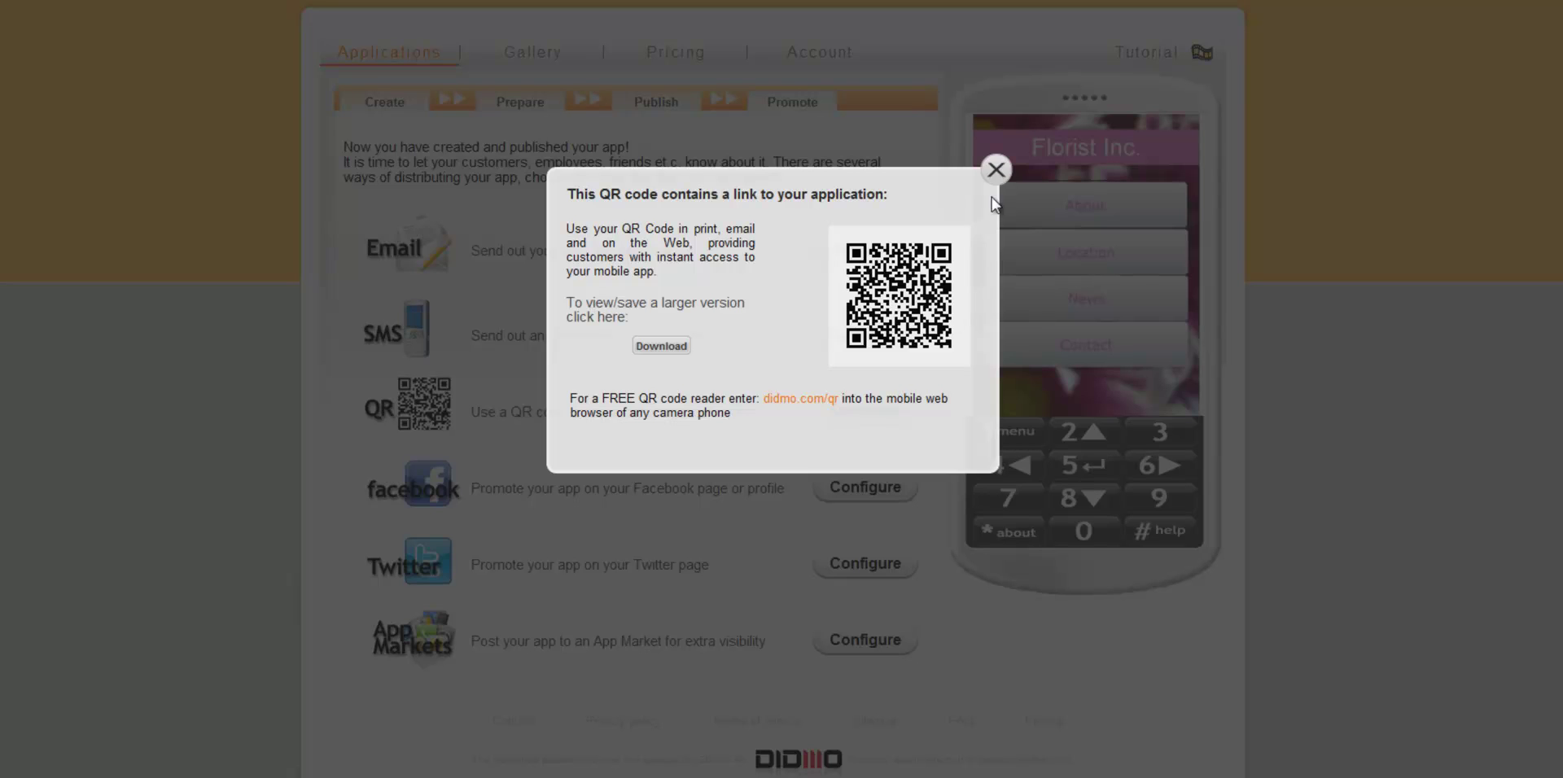
click(996, 170)
click(871, 487)
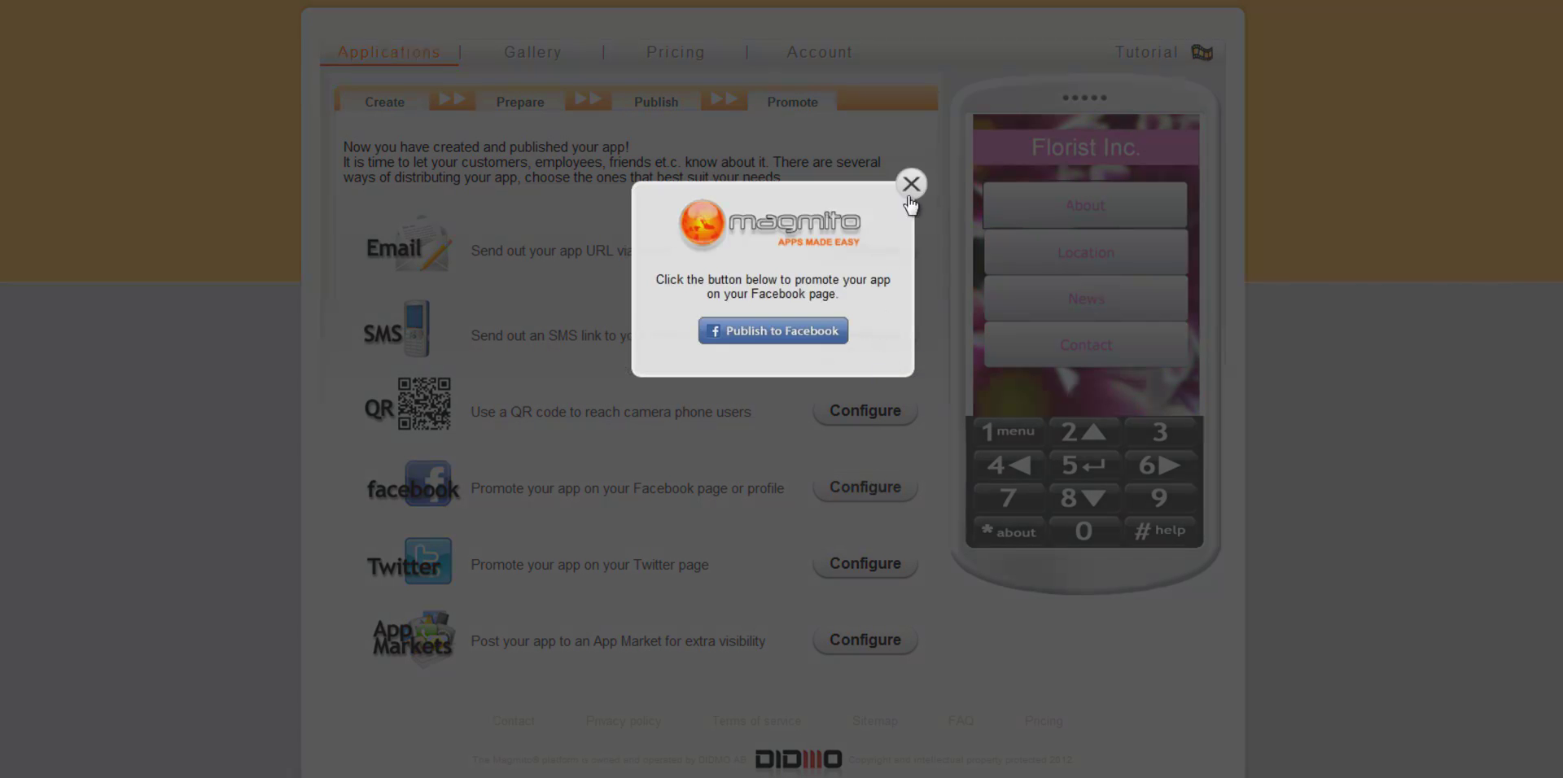
click(910, 186)
click(861, 561)
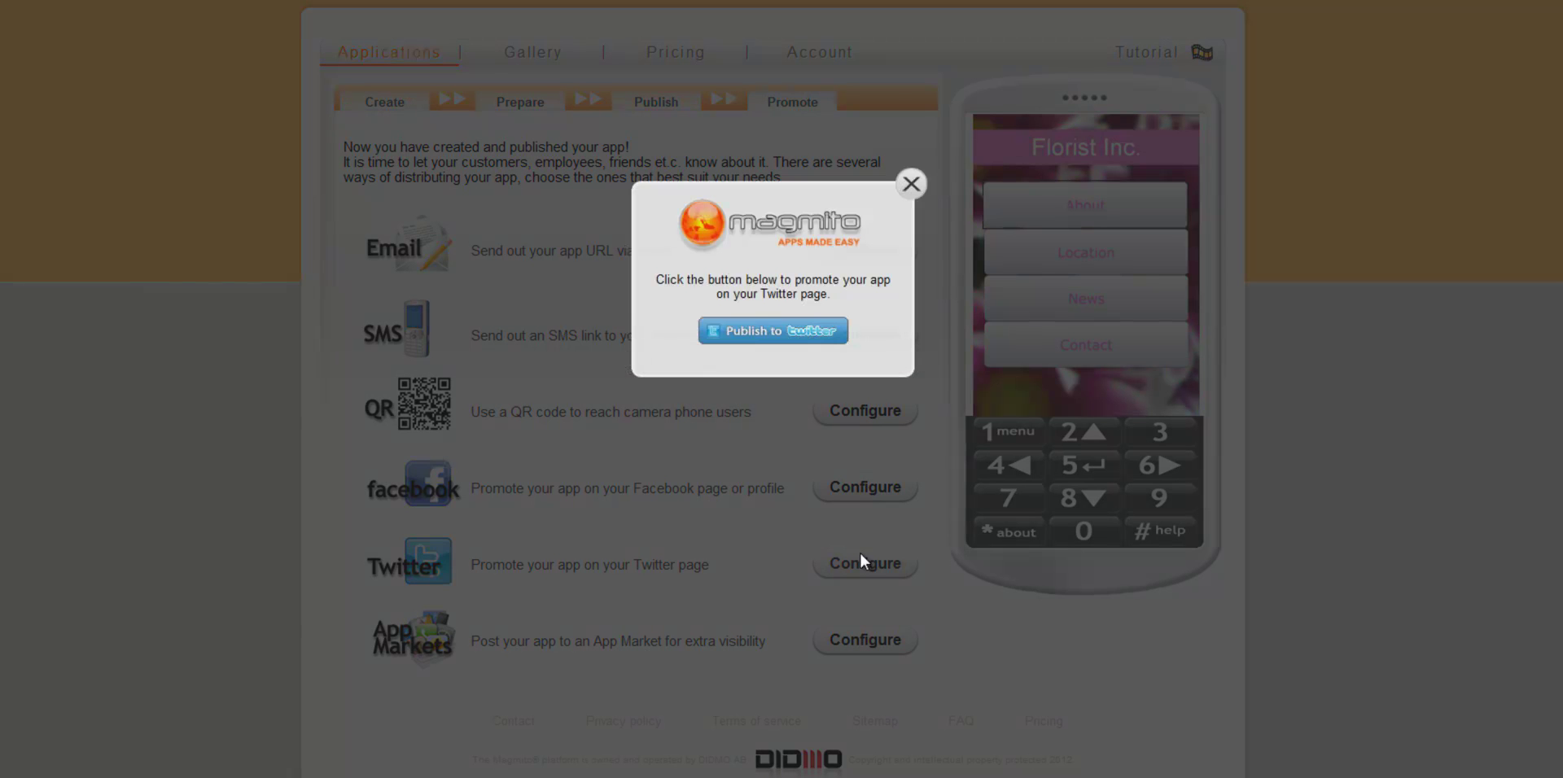
click(911, 184)
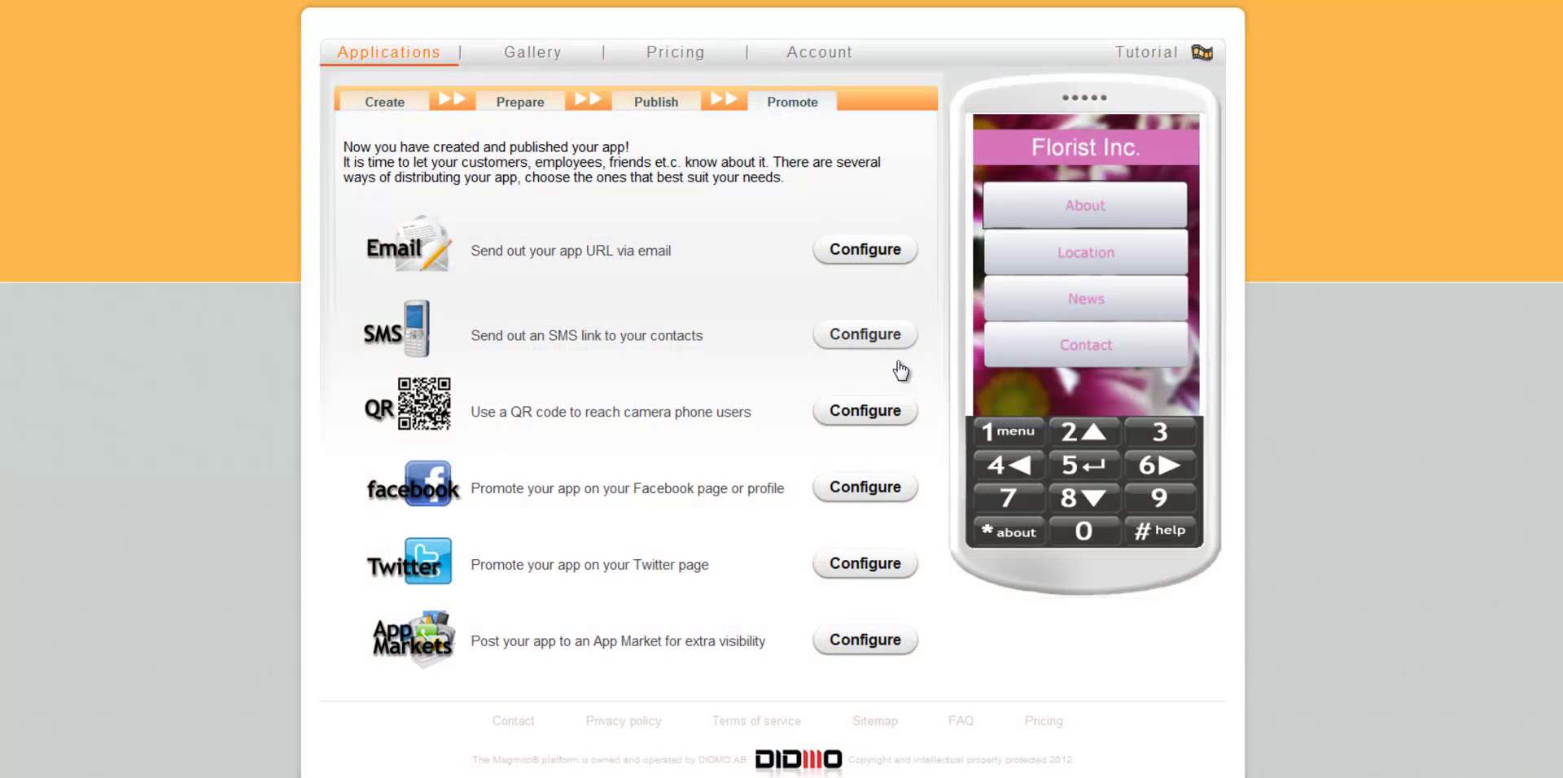
click(866, 640)
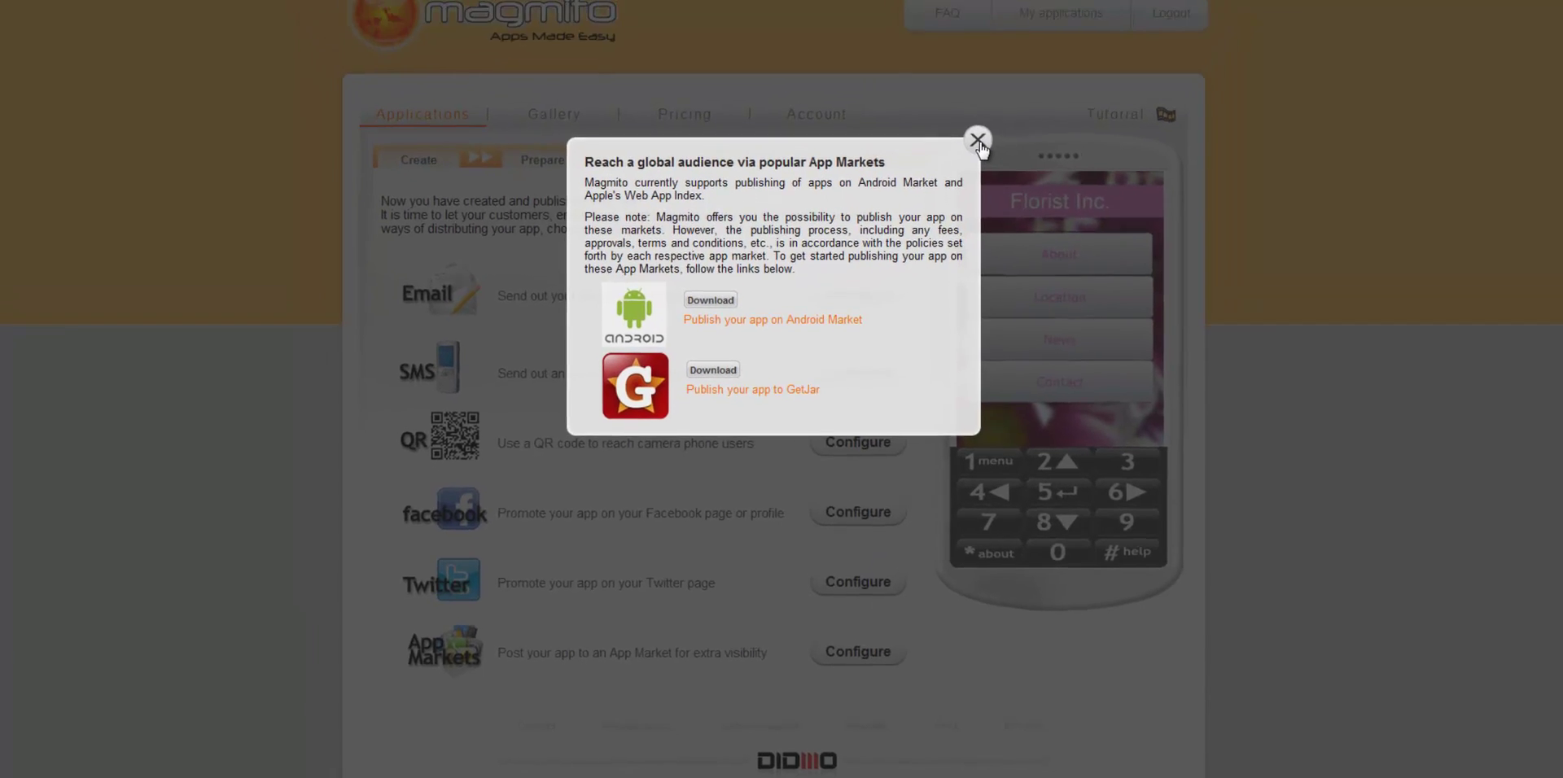
click(974, 178)
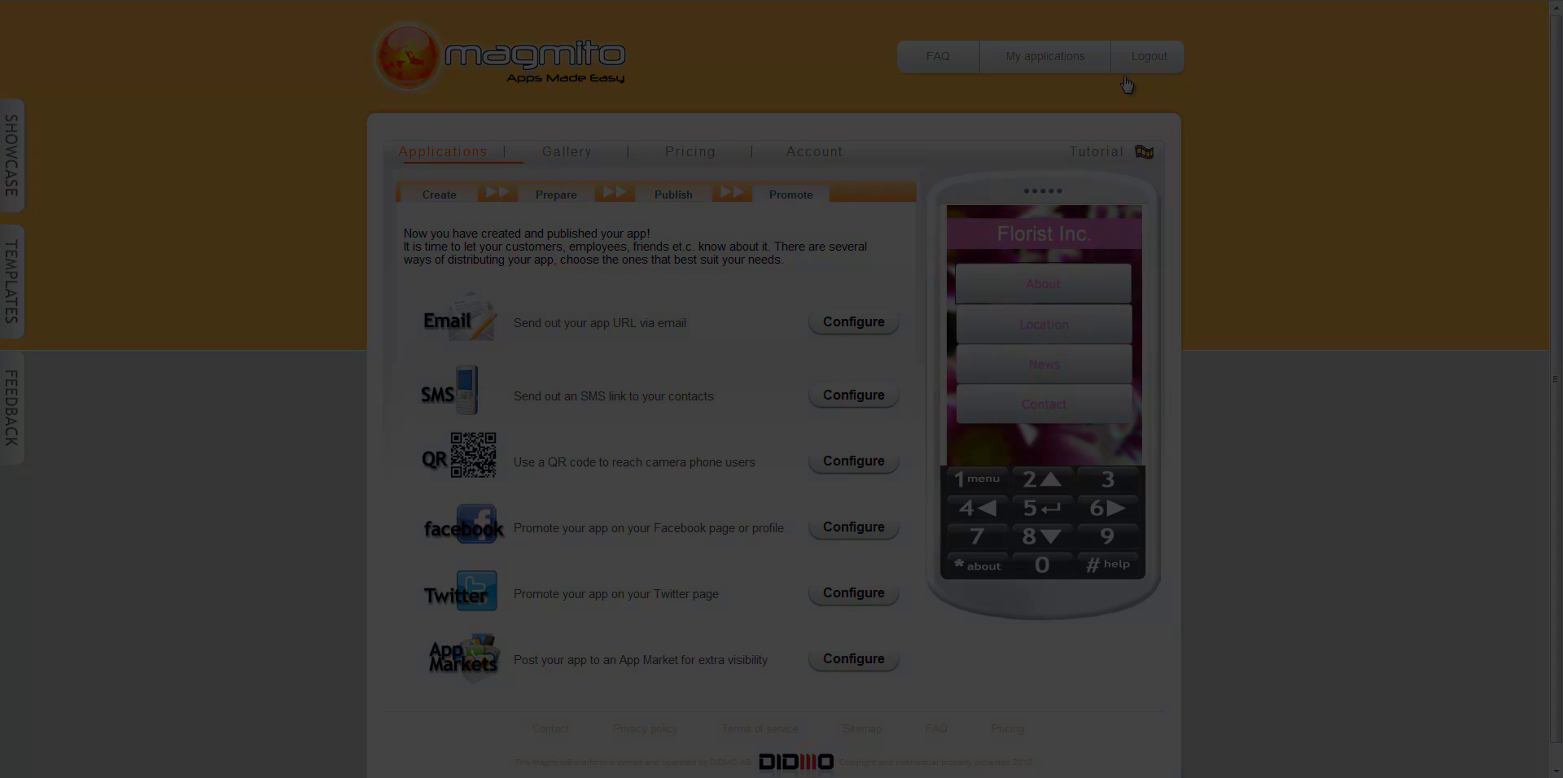